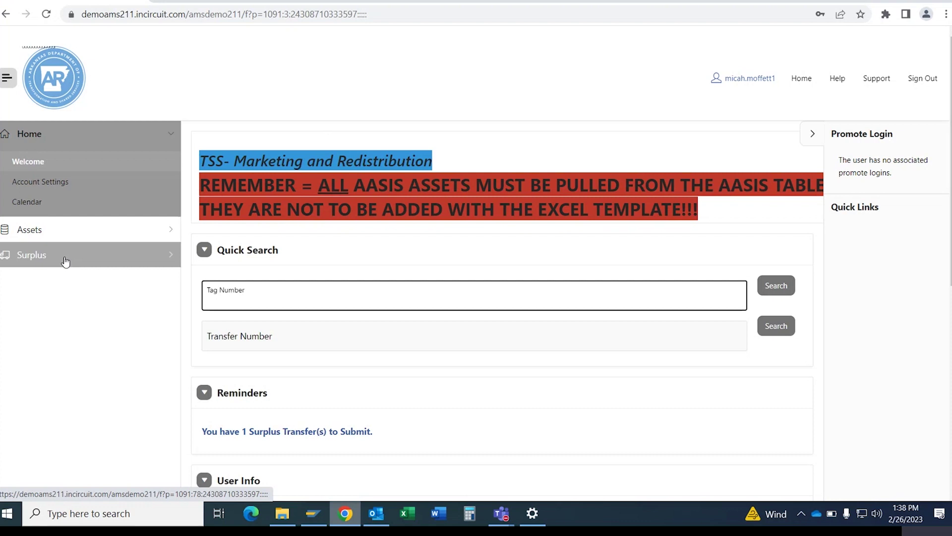
Open the Adhoc Search Surplus Transfers report, scan its approval and transfer status columns, and check the Creation Date header options
{"action": "left_click", "coordinate": [65, 261]}
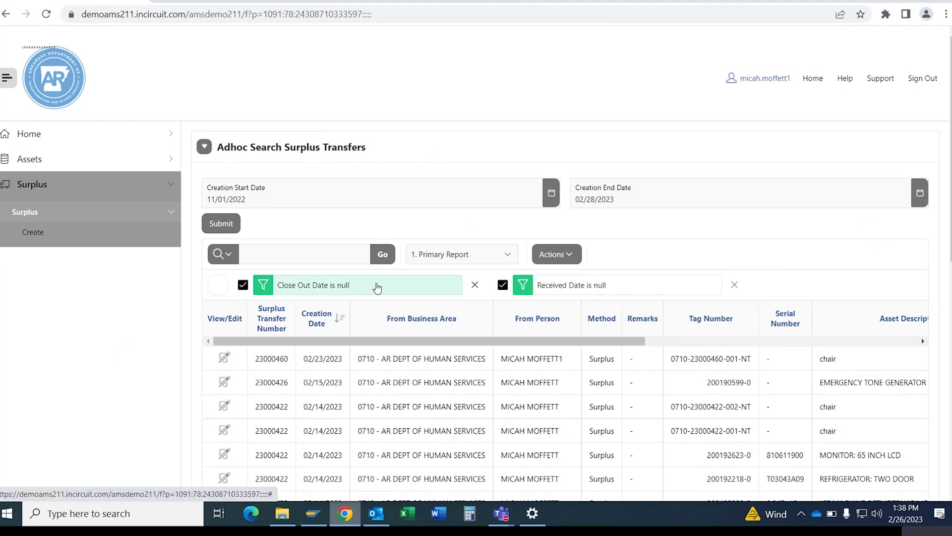
{"action": "scroll", "coordinate": [466, 326], "scroll_direction": "down", "scroll_amount": 4}
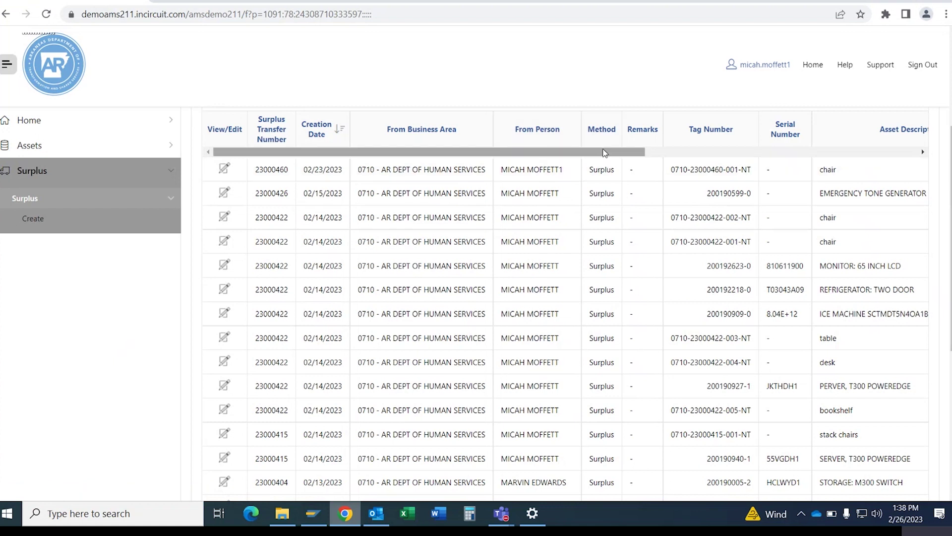
{"action": "left_click_drag", "start_coordinate": [604, 152], "coordinate": [877, 153]}
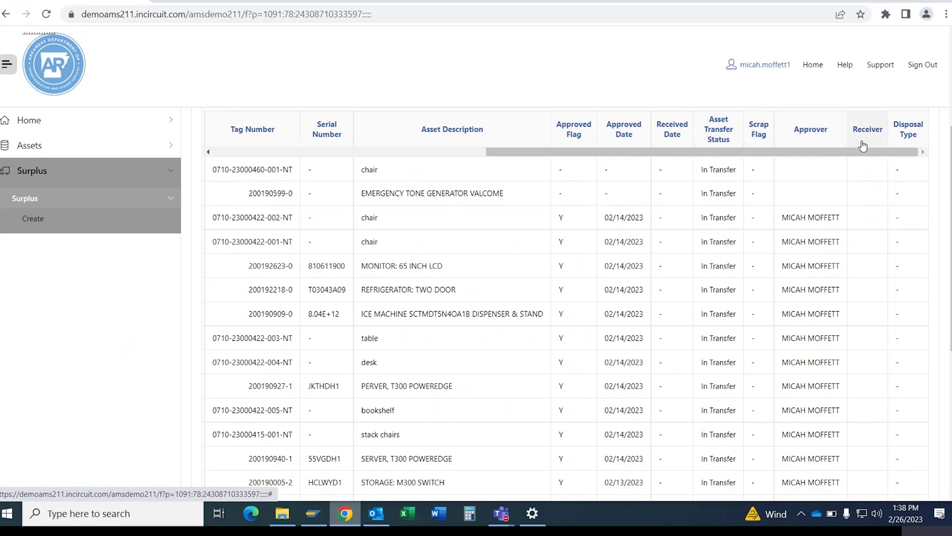
{"action": "scroll", "coordinate": [634, 172], "scroll_direction": "left", "scroll_amount": 1}
{"action": "left_click_drag", "start_coordinate": [604, 151], "coordinate": [249, 155]}
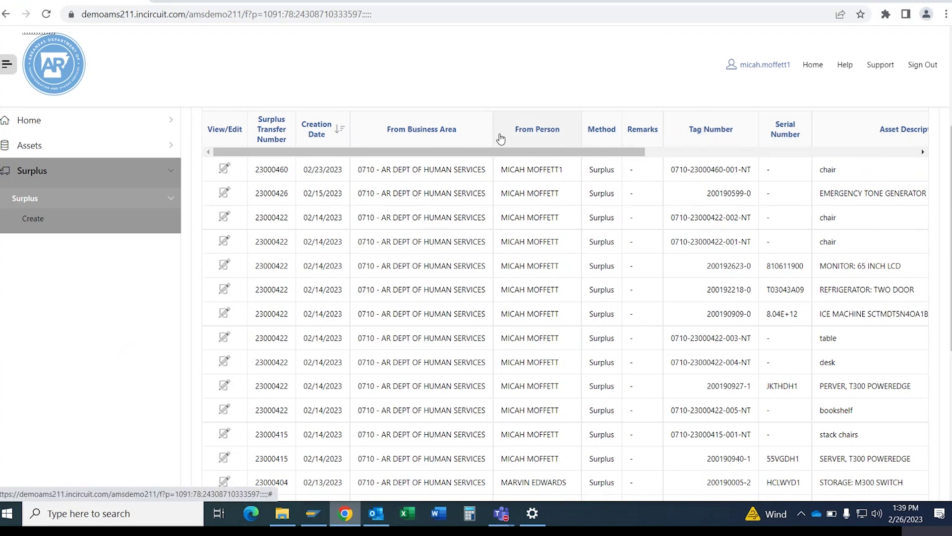
{"action": "left_click", "coordinate": [319, 131]}
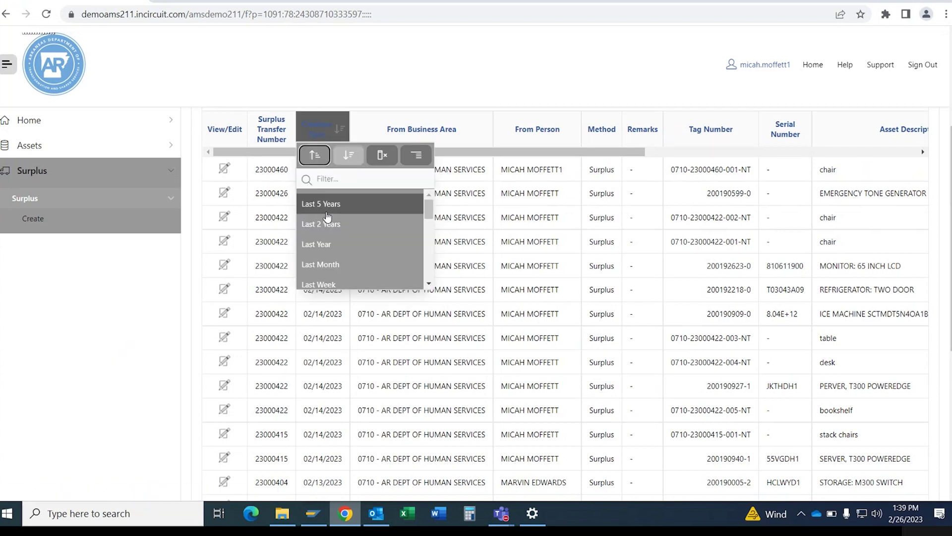
{"action": "left_click", "coordinate": [362, 83]}
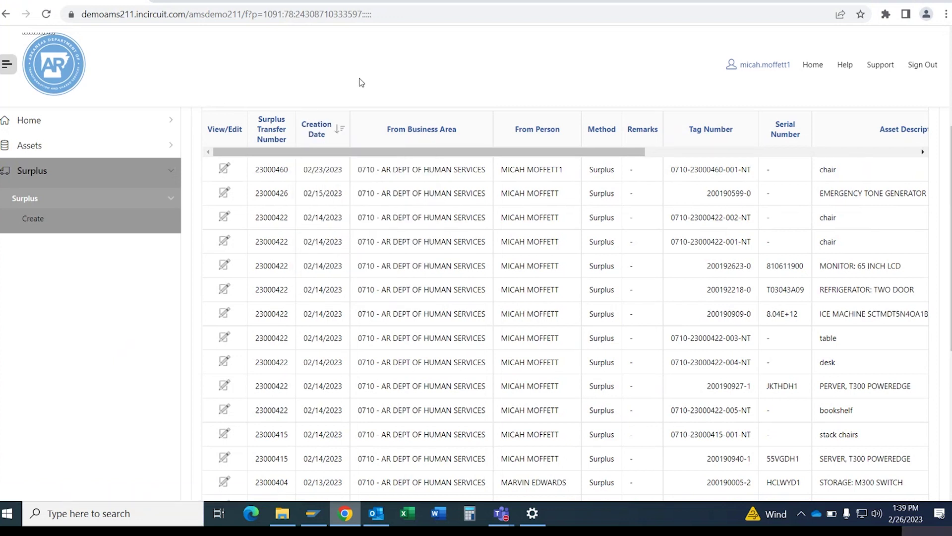
Create a new surplus transfer from business area 0710 - AR DEPT OF HUMAN SERVICES
{"action": "left_click", "coordinate": [48, 221]}
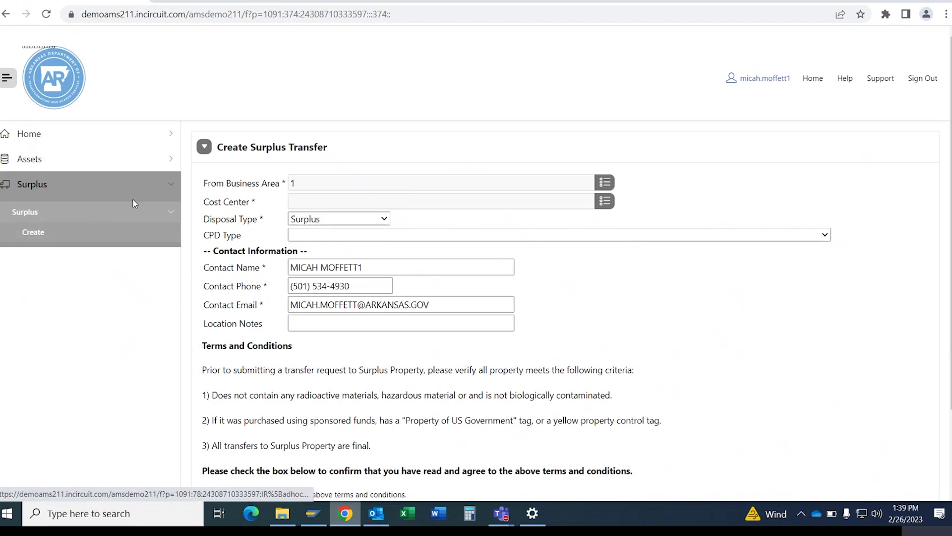
{"action": "left_click", "coordinate": [604, 182]}
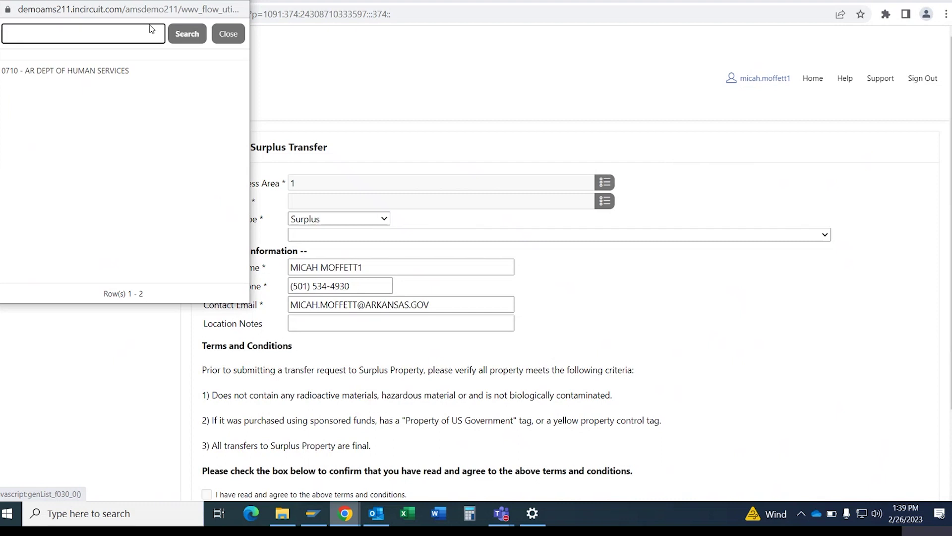
{"action": "left_click", "coordinate": [103, 36]}
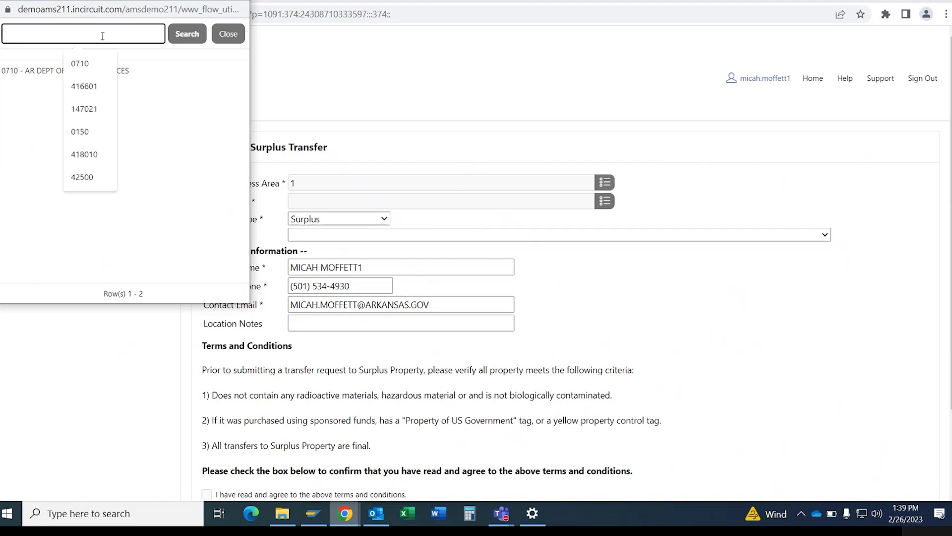
{"action": "type", "text": "0710"}
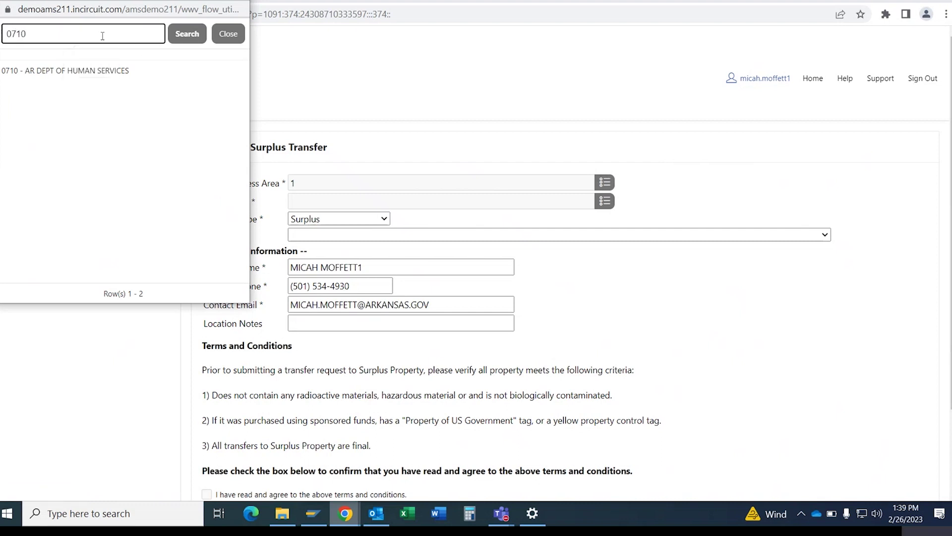
{"action": "left_click", "coordinate": [180, 36]}
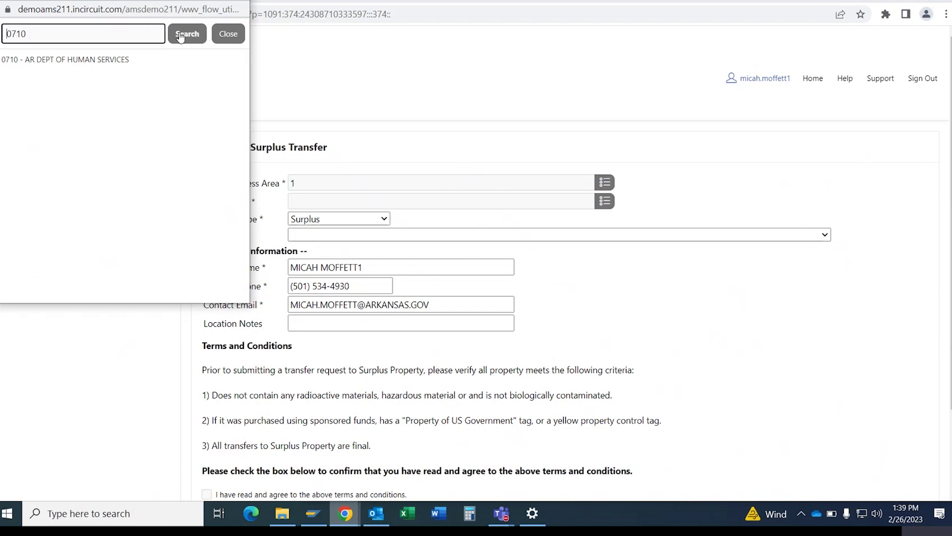
{"action": "left_click", "coordinate": [90, 63]}
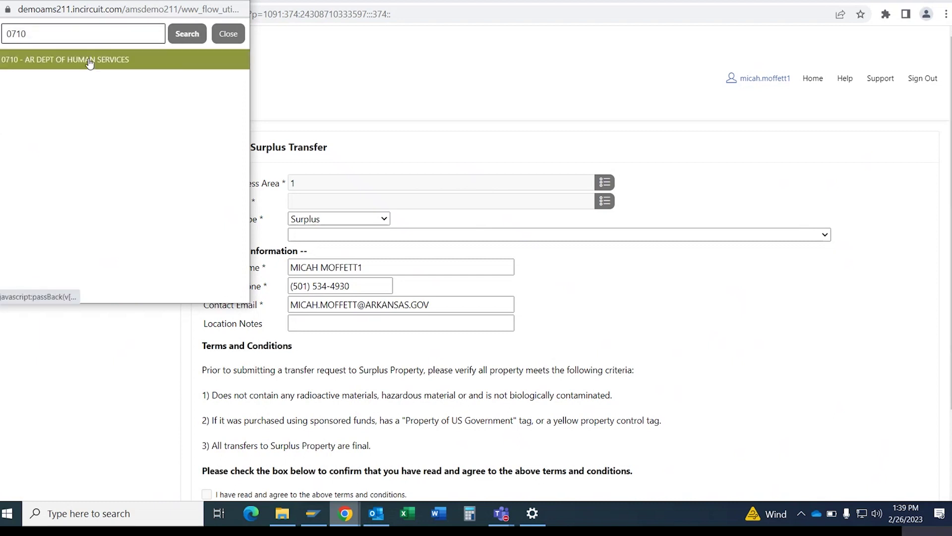
Set the cost center to 416601 - DirectorsOffAdmin
{"action": "left_click", "coordinate": [601, 204]}
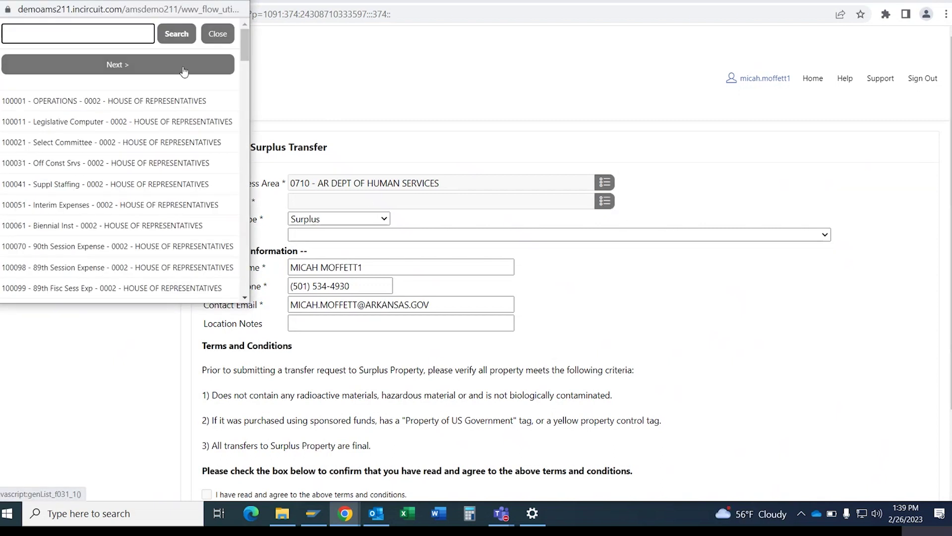
{"action": "type", "text": "41"}
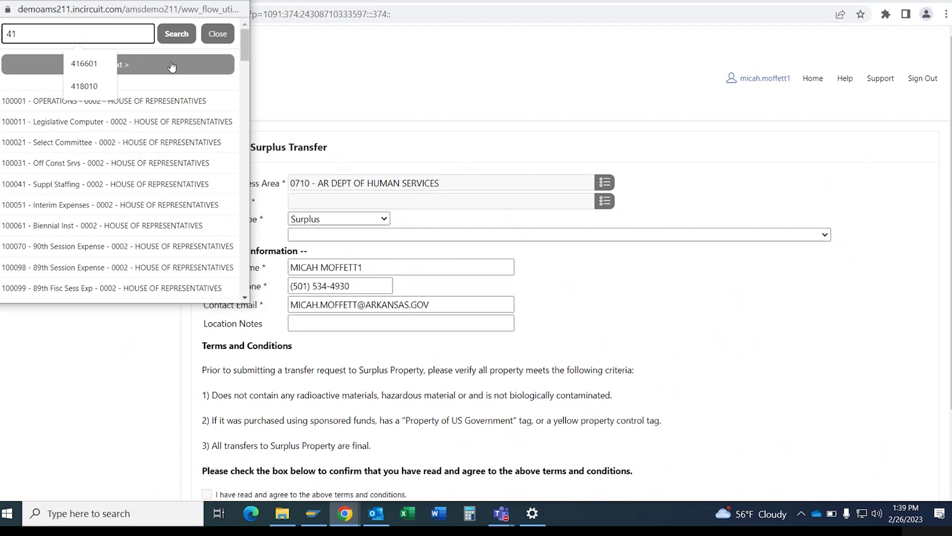
{"action": "type", "text": "6601"}
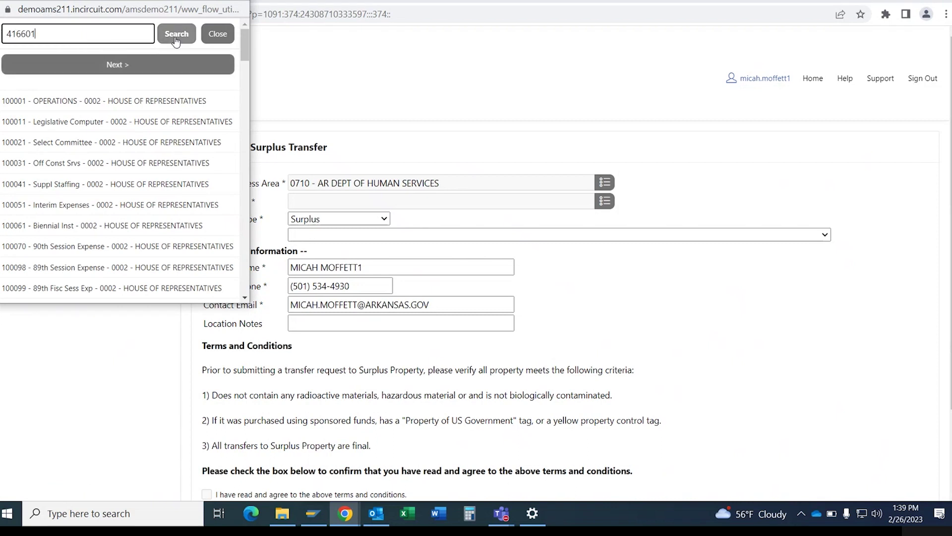
{"action": "left_click", "coordinate": [176, 34]}
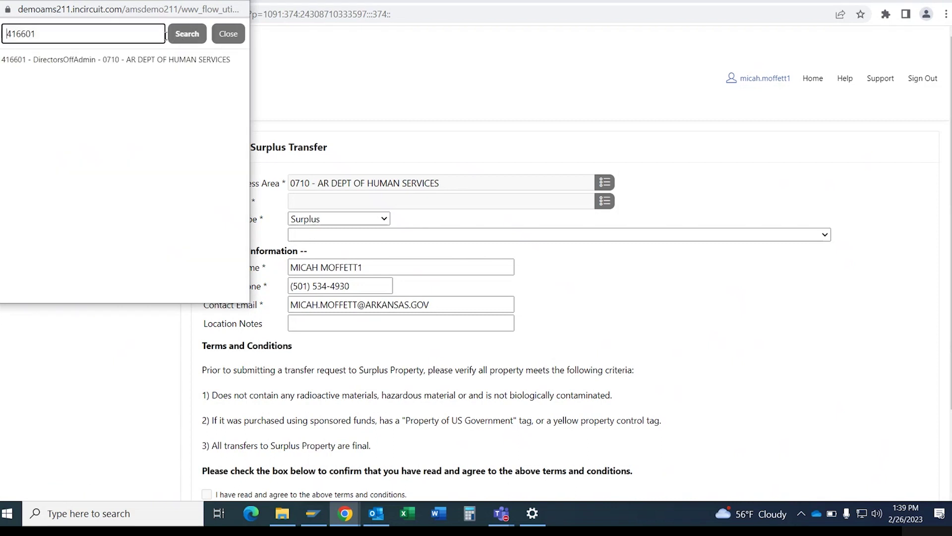
{"action": "left_click", "coordinate": [125, 60]}
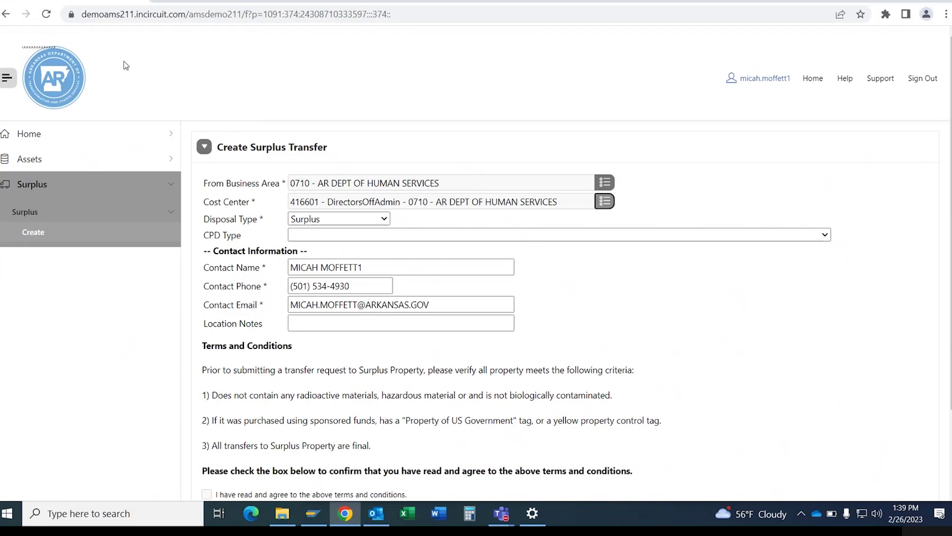
Look at the Certificate of Disposal and CPD type options, then leave the disposal type as Surplus
{"action": "left_click", "coordinate": [382, 219]}
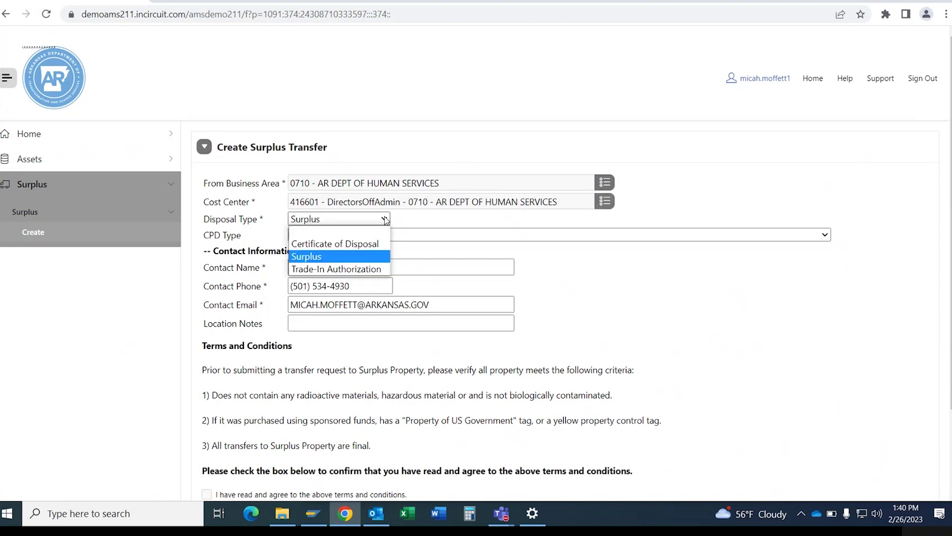
{"action": "left_click", "coordinate": [364, 245]}
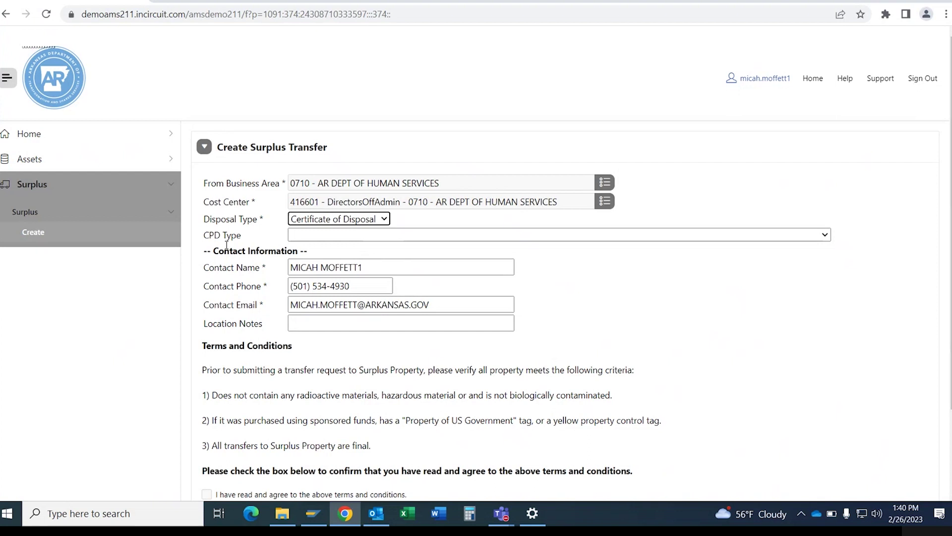
{"action": "left_click", "coordinate": [825, 236]}
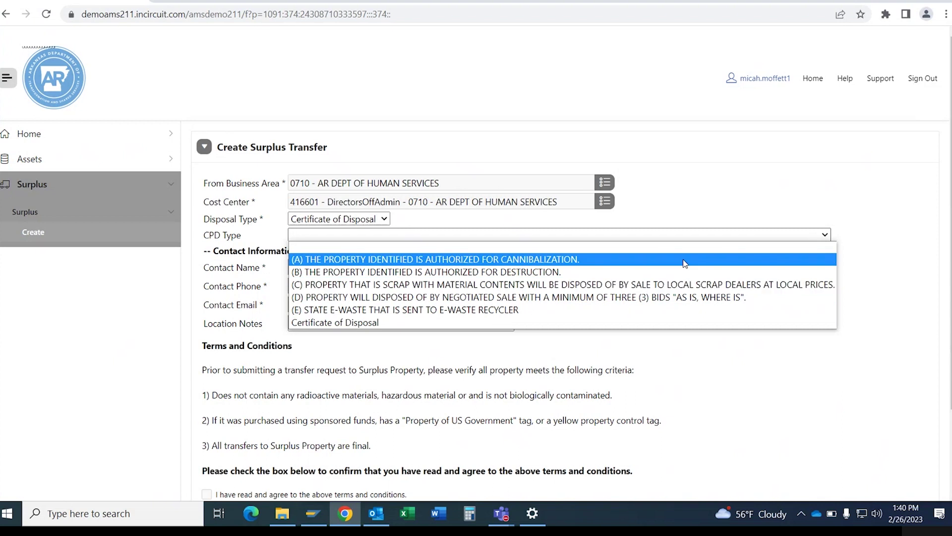
{"action": "left_click", "coordinate": [583, 214]}
{"action": "left_click", "coordinate": [384, 219]}
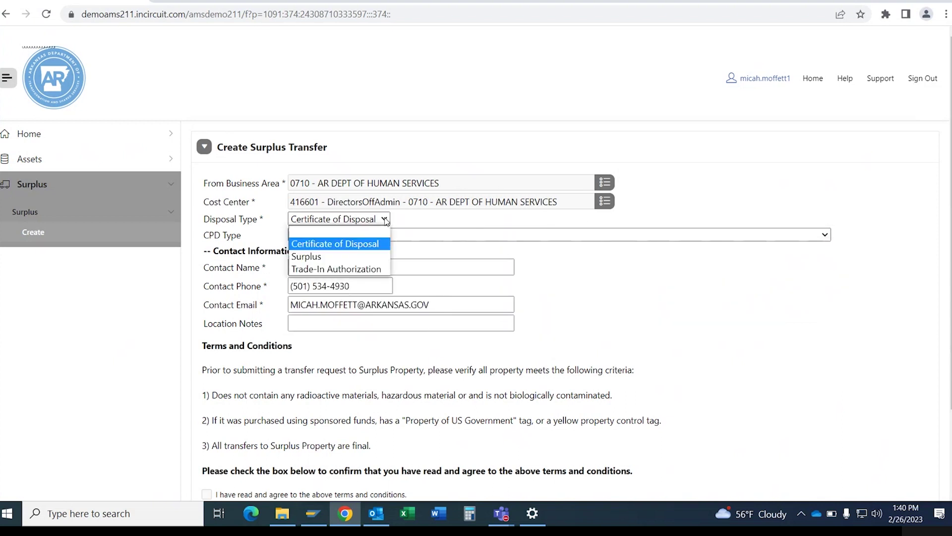
{"action": "left_click", "coordinate": [349, 256]}
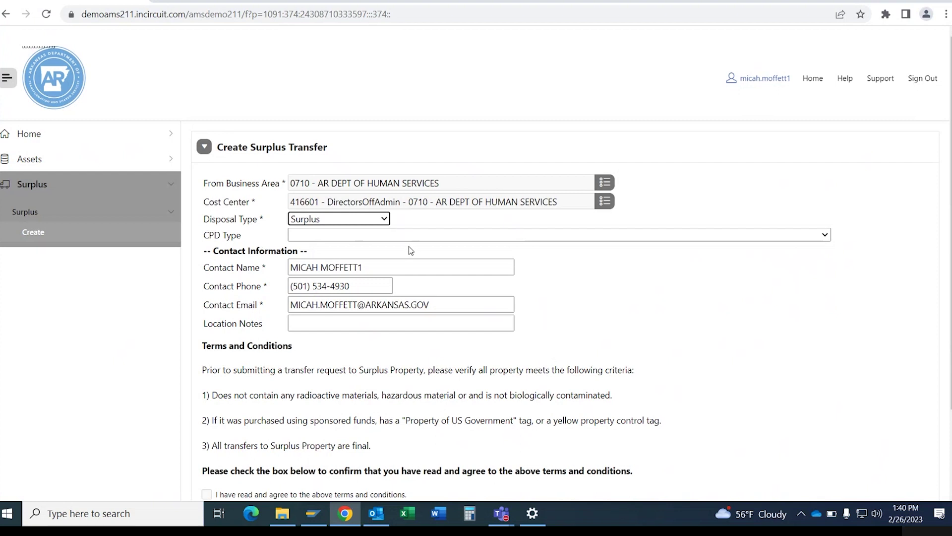
Accept the terms and conditions and create the surplus transfer header
{"action": "scroll", "coordinate": [296, 247], "scroll_direction": "down", "scroll_amount": 2}
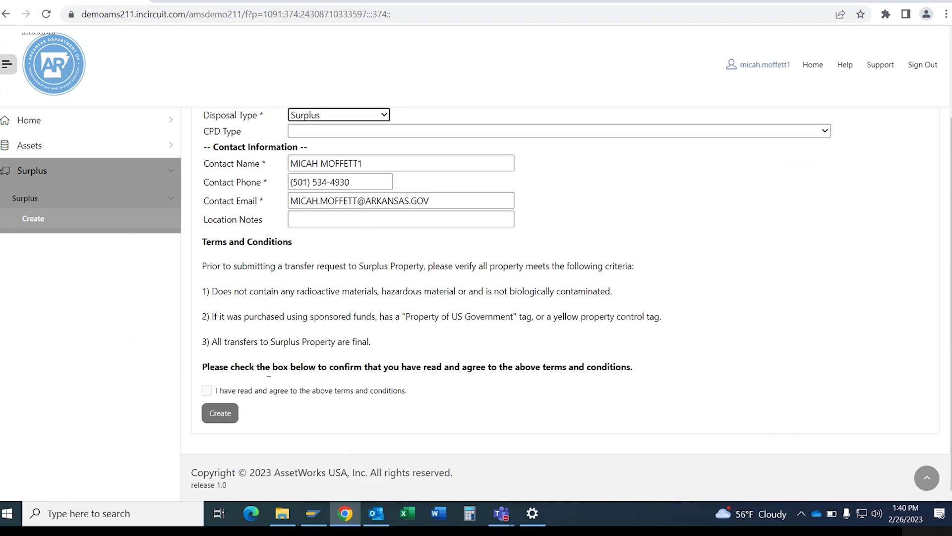
{"action": "left_click", "coordinate": [206, 390]}
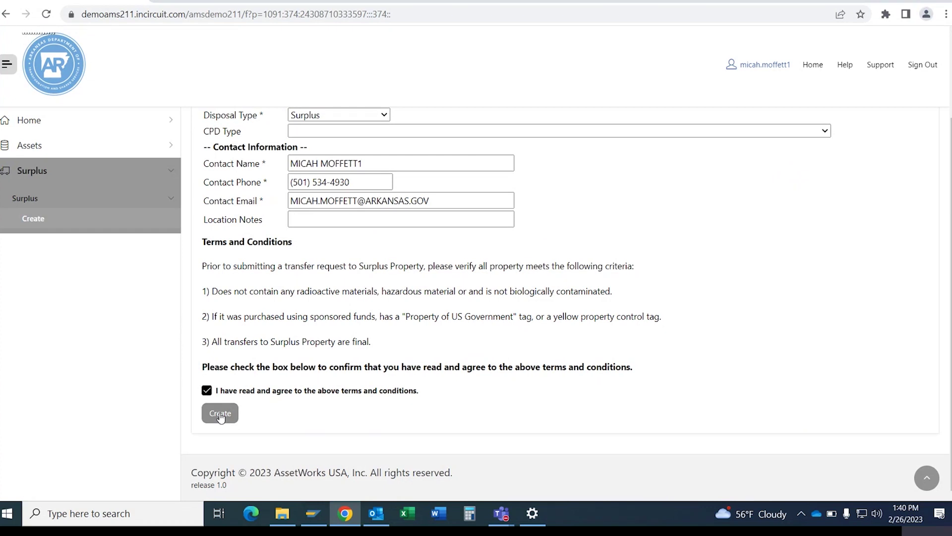
{"action": "left_click", "coordinate": [220, 413]}
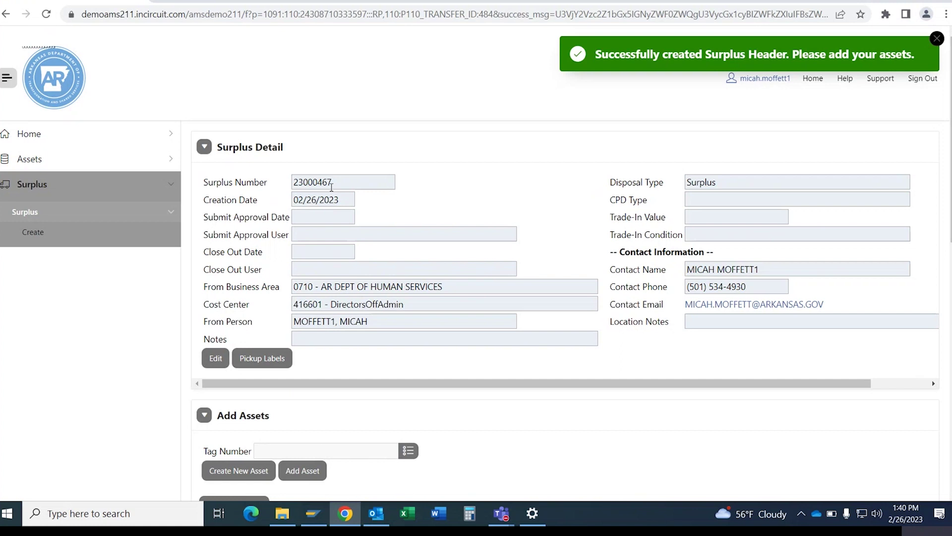
Scroll down Surplus 23000467's detail page past Add Assets to the Import Assets section
{"action": "scroll", "coordinate": [382, 320], "scroll_direction": "down", "scroll_amount": 3}
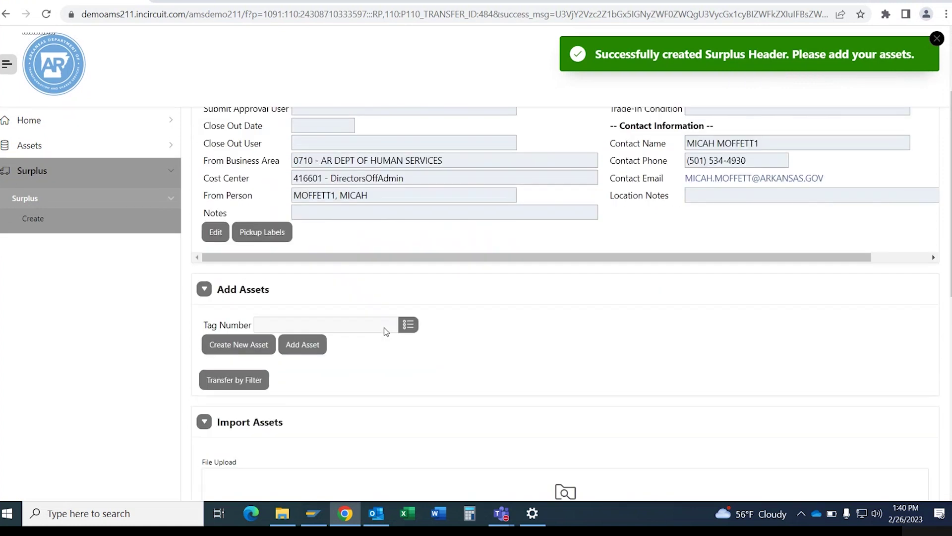
{"action": "scroll", "coordinate": [386, 332], "scroll_direction": "down", "scroll_amount": 1}
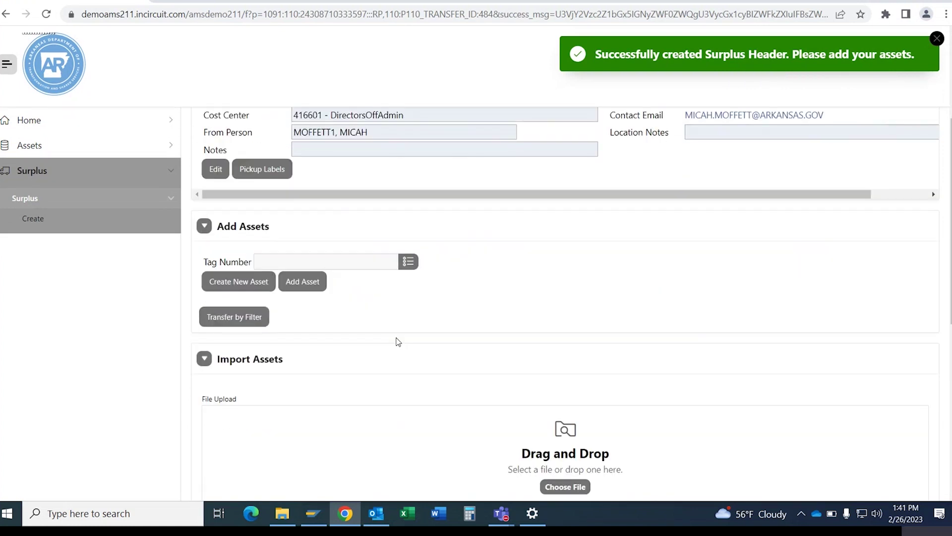
{"action": "scroll", "coordinate": [559, 296], "scroll_direction": "down", "scroll_amount": 3}
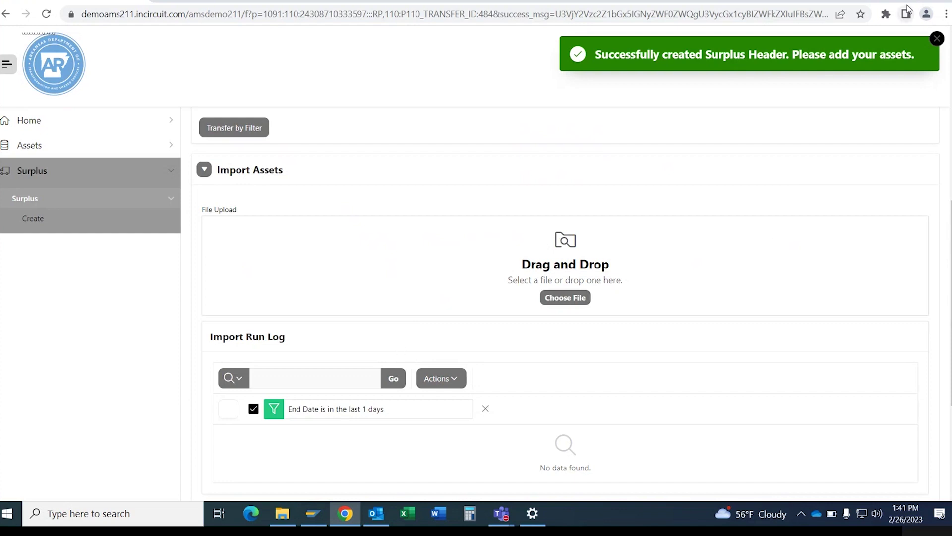
Open the AR_Surplus_Template workbook from the desktop and maximize it in Excel
{"action": "double_click", "coordinate": [833, 6]}
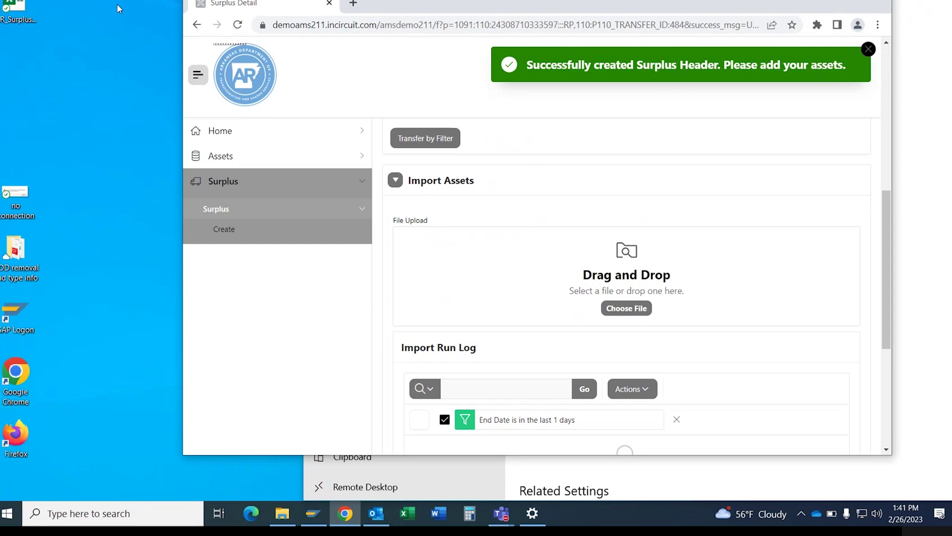
{"action": "double_click", "coordinate": [17, 7]}
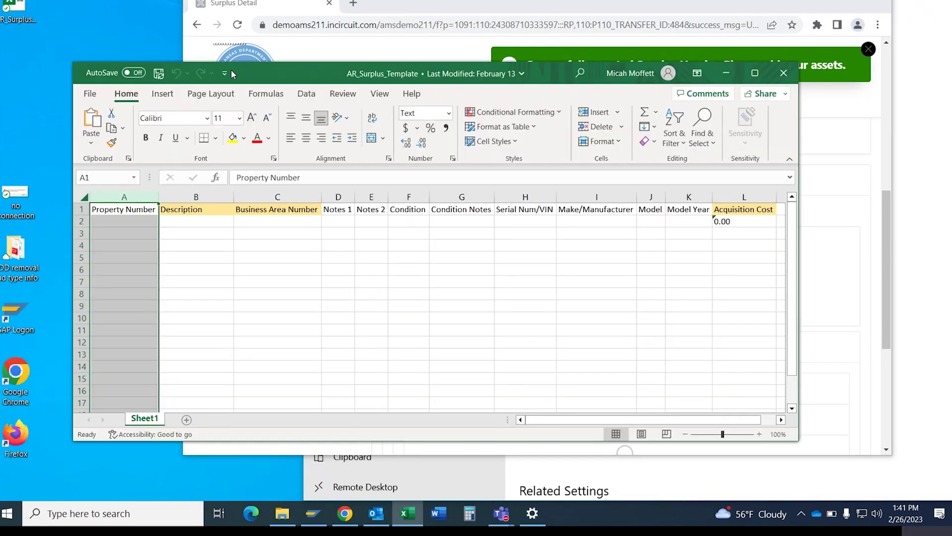
{"action": "left_click", "coordinate": [756, 74]}
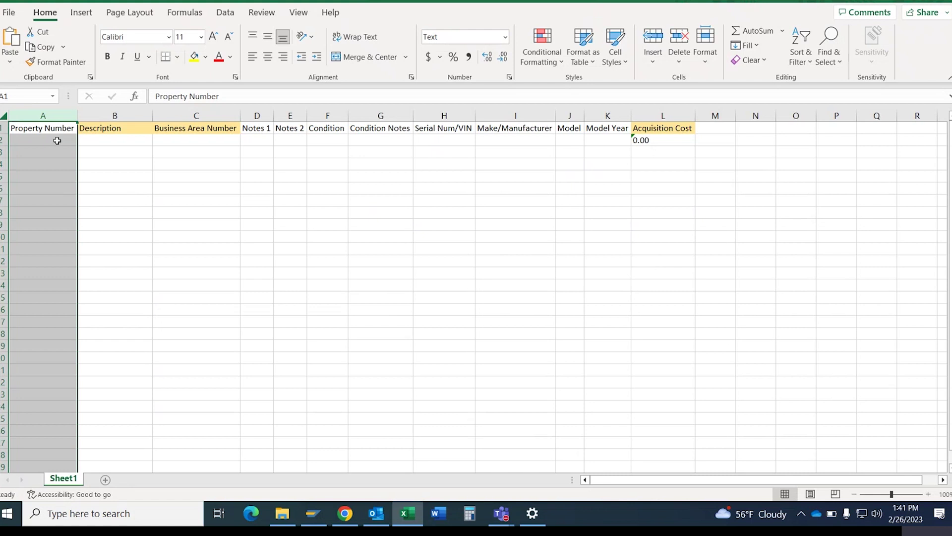
Fill row 2 with property number 123, description laptop and business area 0710
{"action": "left_click", "coordinate": [58, 141]}
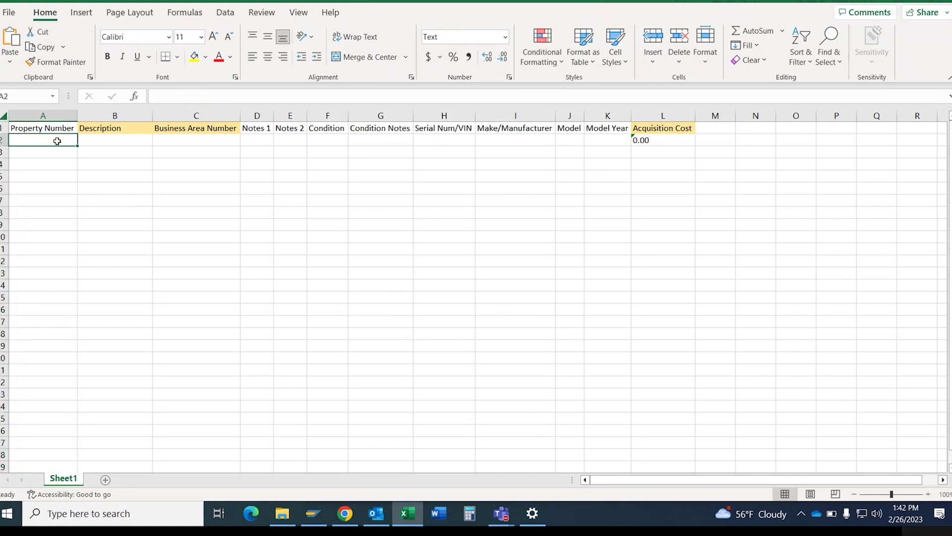
{"action": "type", "text": "123"}
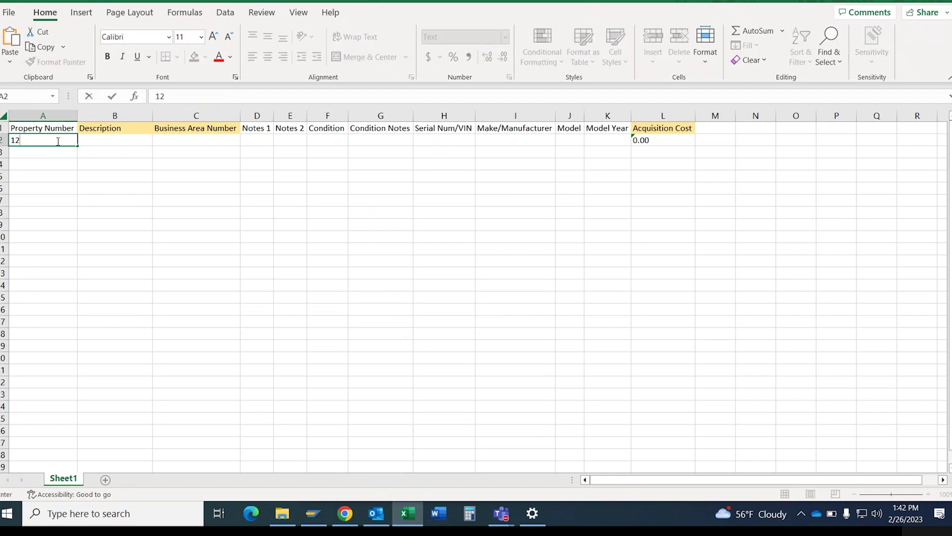
{"action": "left_click", "coordinate": [107, 141]}
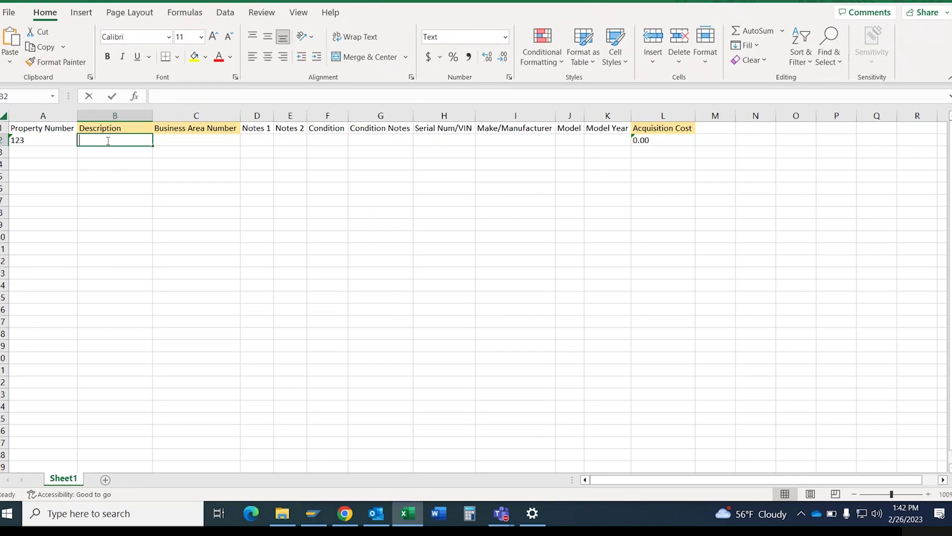
{"action": "type", "text": "laptop"}
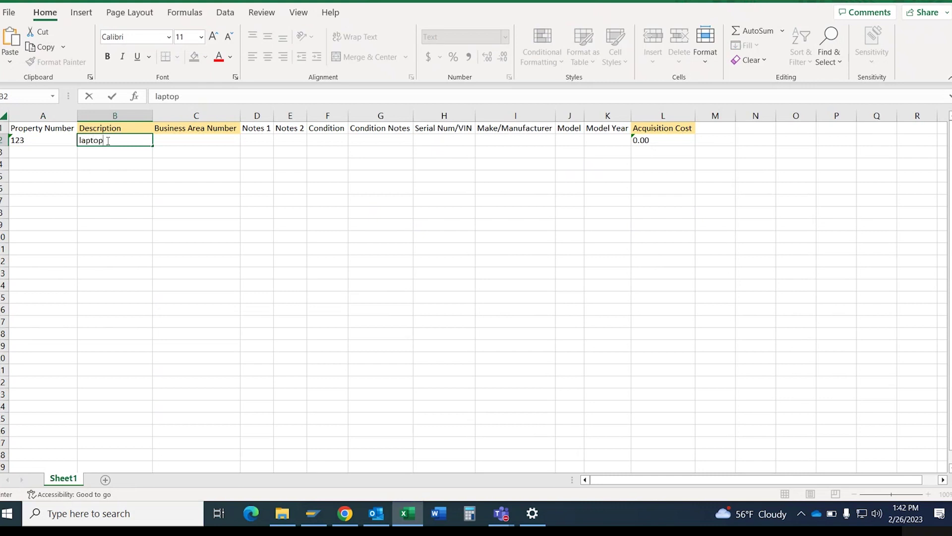
{"action": "left_click", "coordinate": [187, 143]}
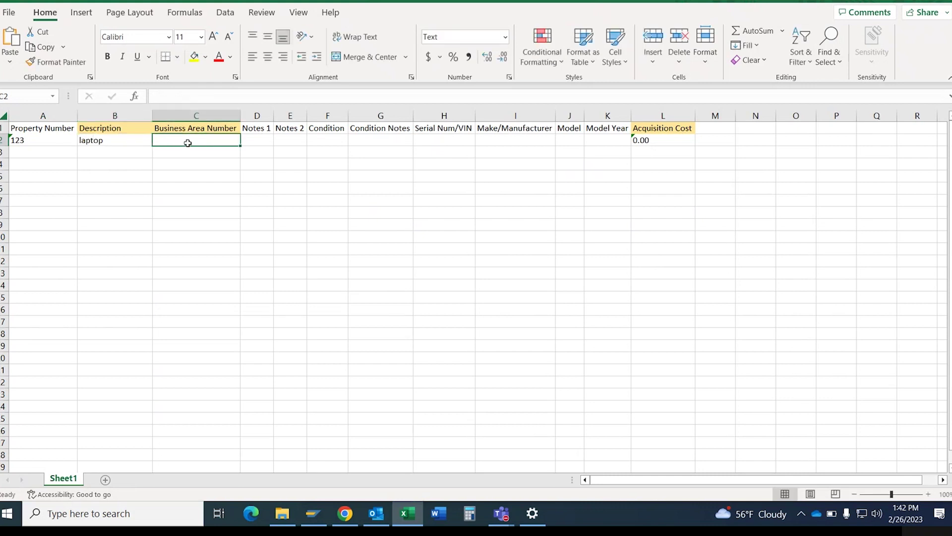
{"action": "type", "text": "0710"}
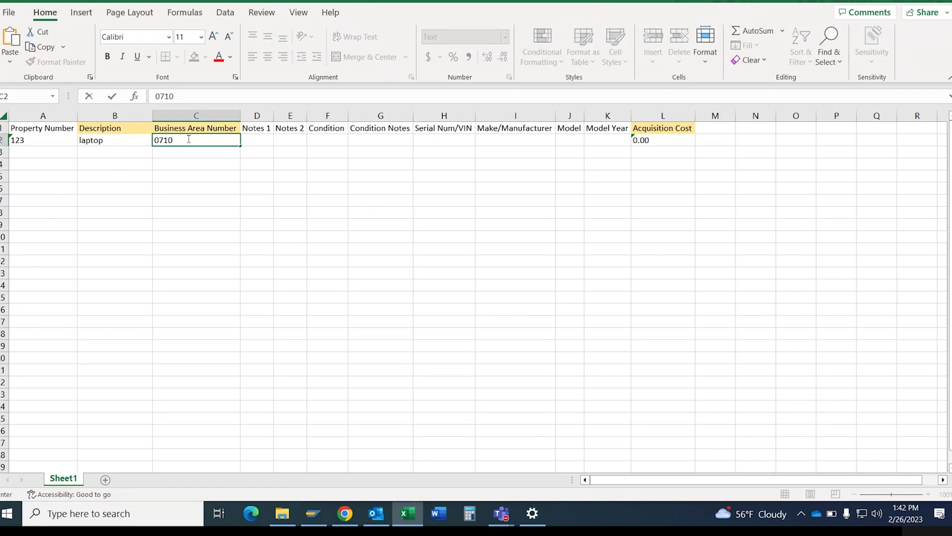
Fill row 3 with 321, laptop, business area 0710 and acquisition cost 0.00
{"action": "left_click", "coordinate": [50, 154]}
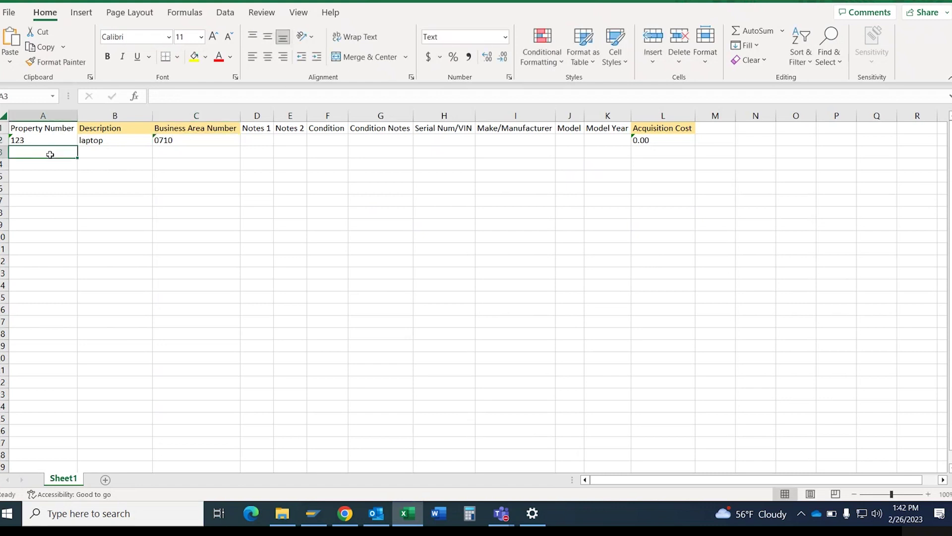
{"action": "type", "text": "321"}
{"action": "left_click", "coordinate": [104, 152]}
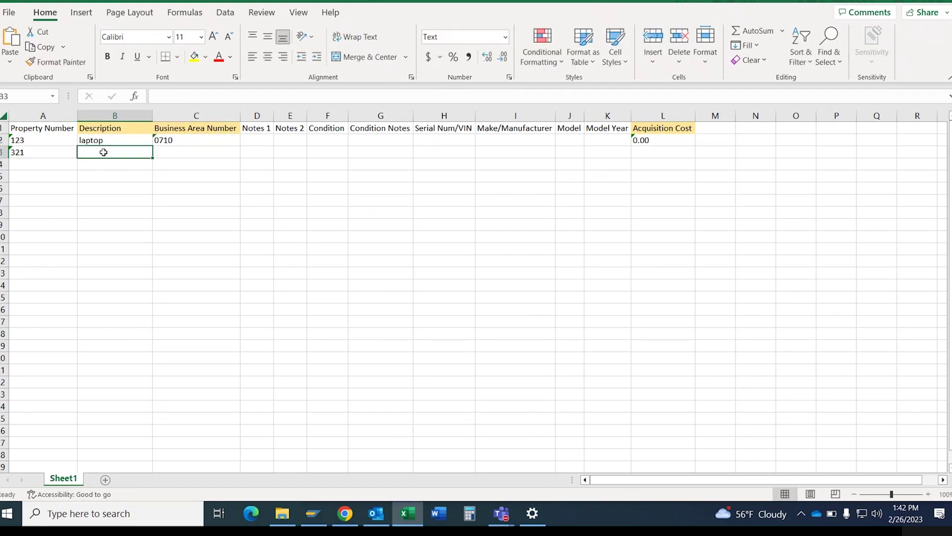
{"action": "type", "text": "laptop"}
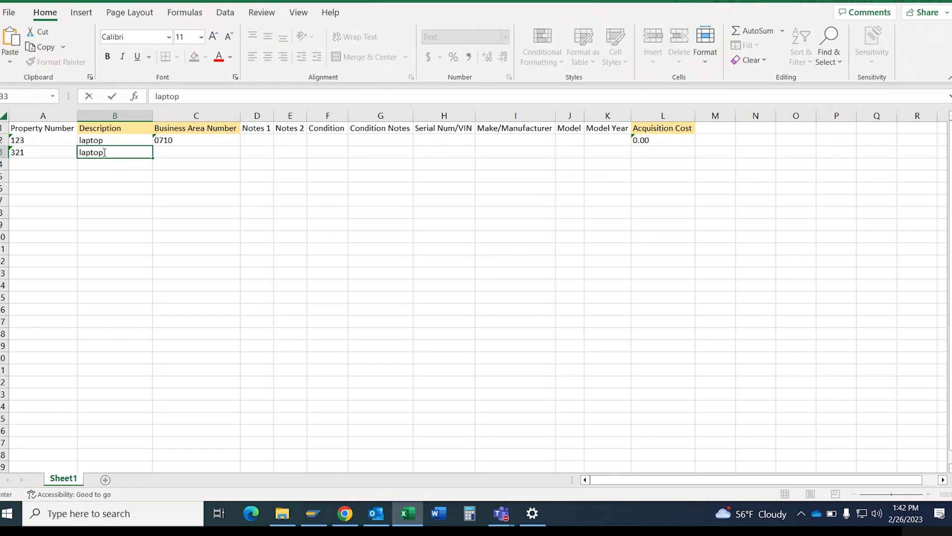
{"action": "left_click", "coordinate": [169, 153]}
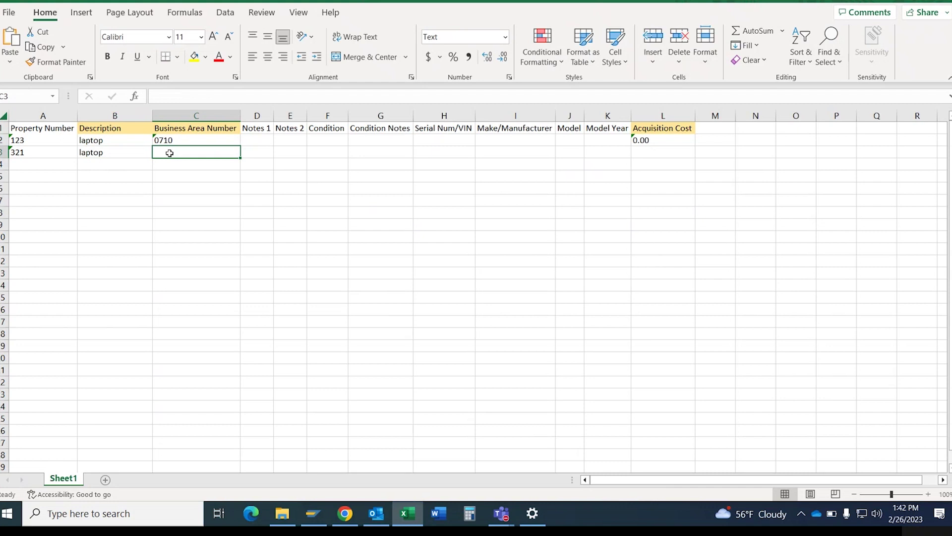
{"action": "type", "text": "0710"}
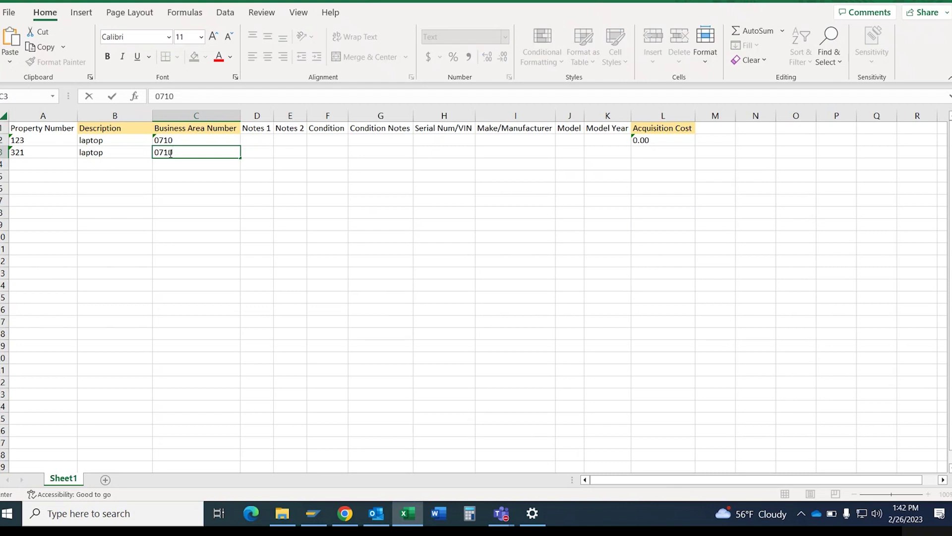
{"action": "left_click", "coordinate": [651, 154]}
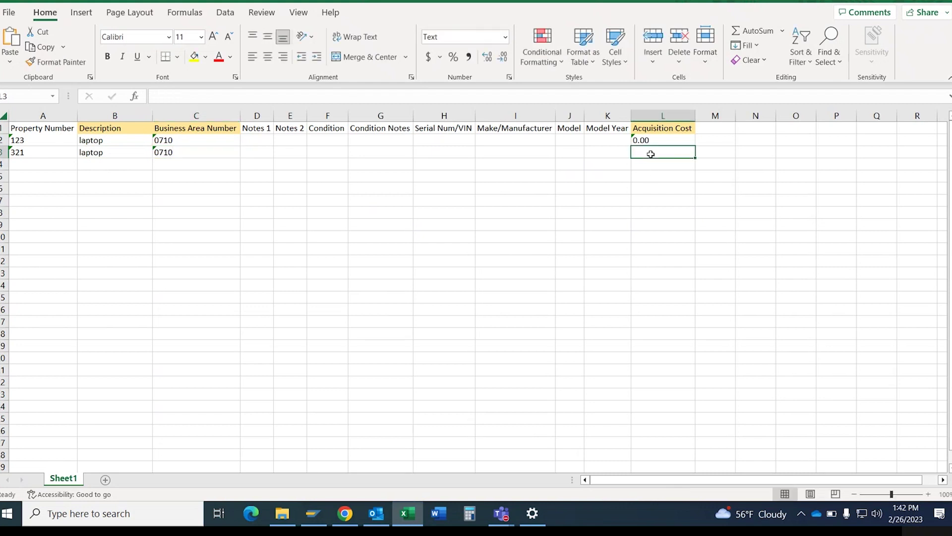
{"action": "type", "text": "0.00"}
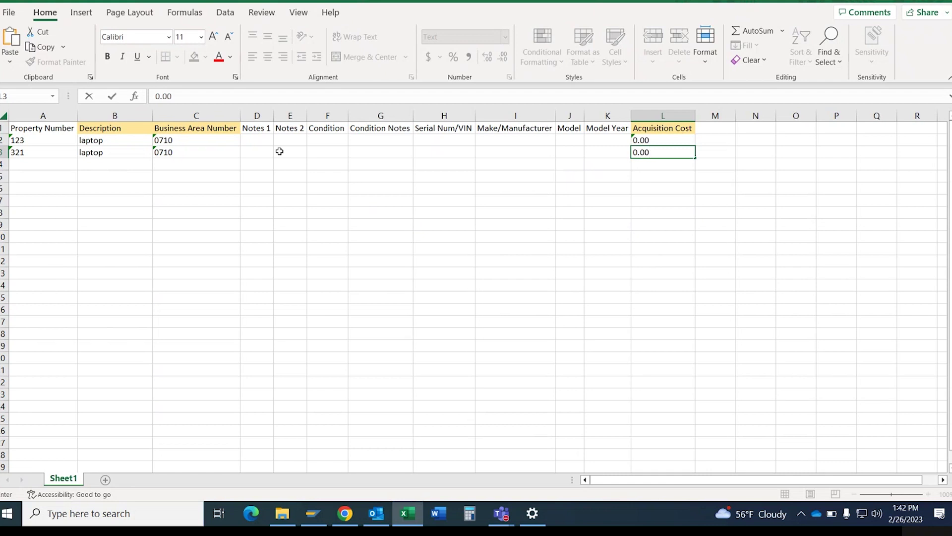
Fill row 4 with description chair, business area 0710 and acquisition cost 10.00
{"action": "left_click", "coordinate": [102, 164]}
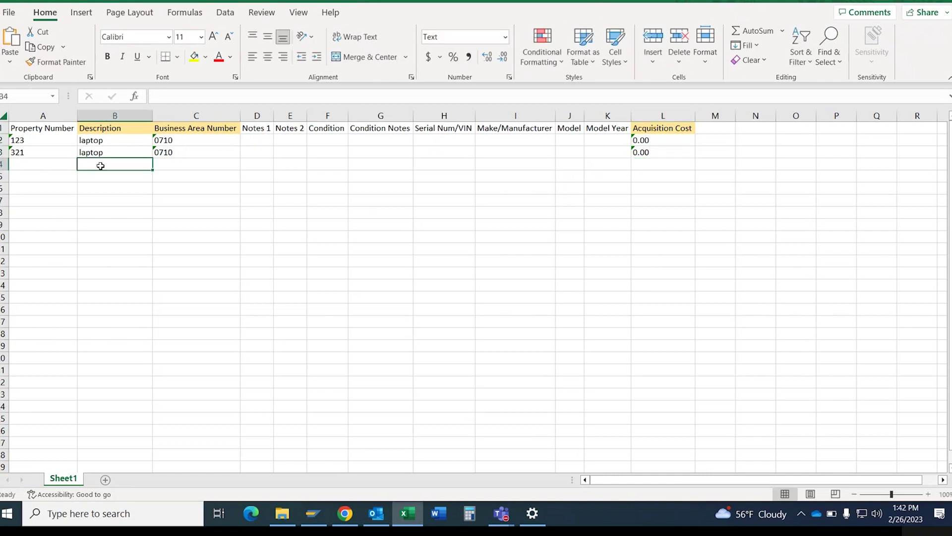
{"action": "type", "text": "chair"}
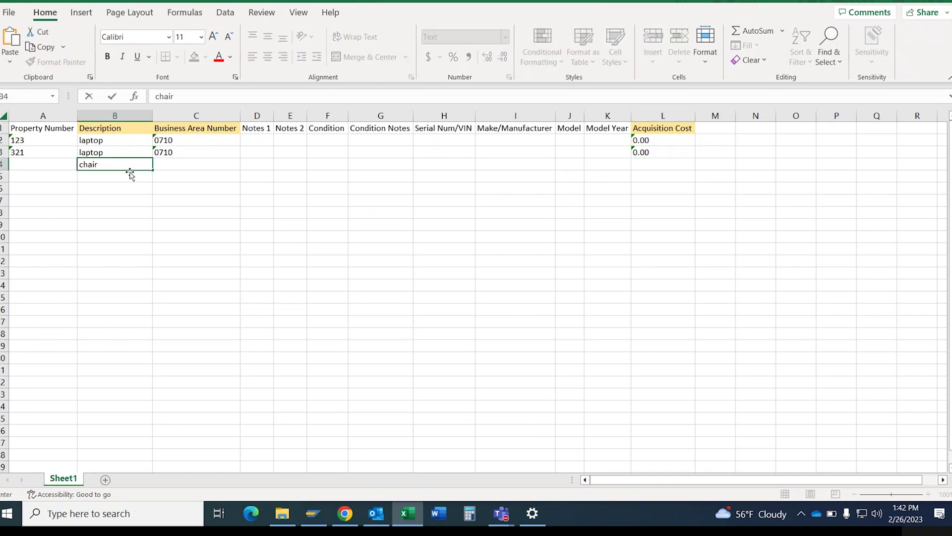
{"action": "left_click", "coordinate": [182, 162]}
{"action": "type", "text": "0710"}
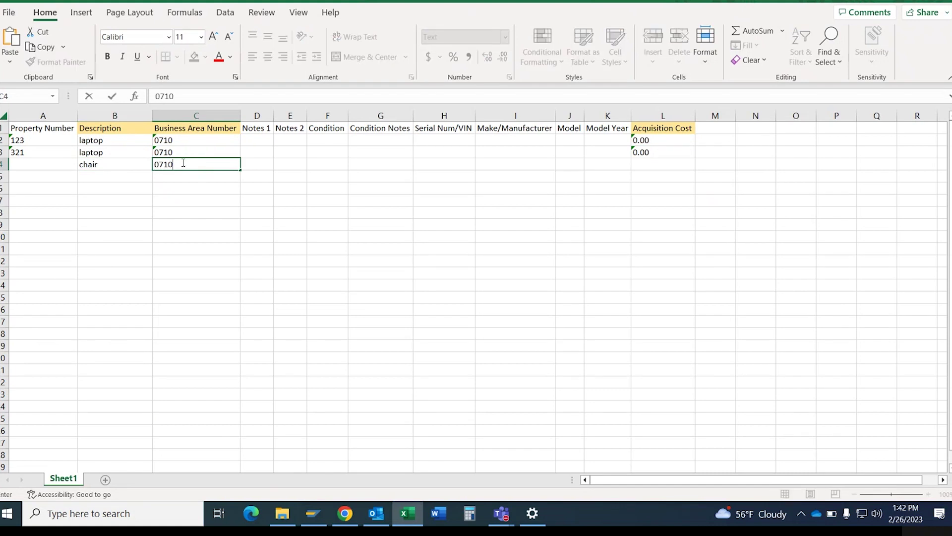
{"action": "left_click", "coordinate": [656, 165]}
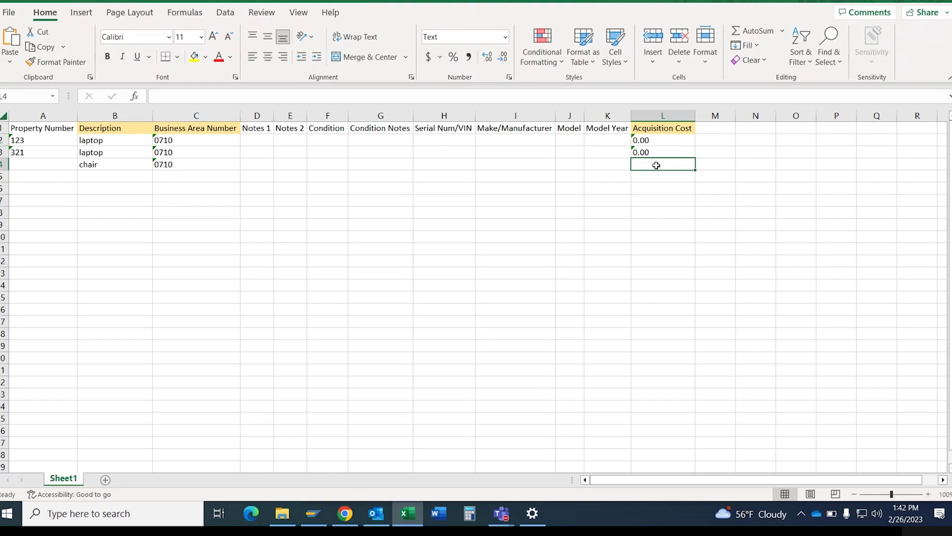
{"action": "type", "text": "1"}
{"action": "type", "text": "0.00"}
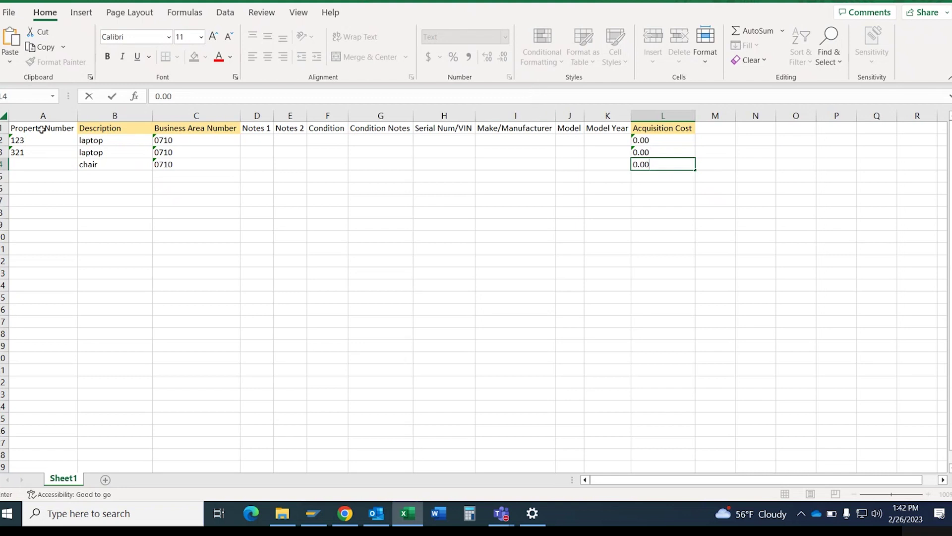
Delete the header row 1 from the sheet
{"action": "left_click", "coordinate": [4, 128]}
{"action": "right_click", "coordinate": [4, 128]}
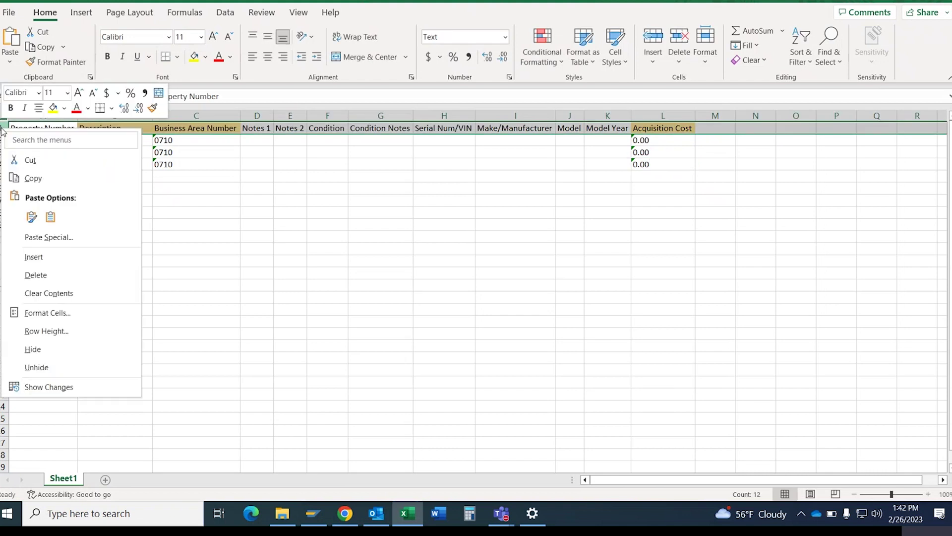
{"action": "left_click", "coordinate": [36, 276]}
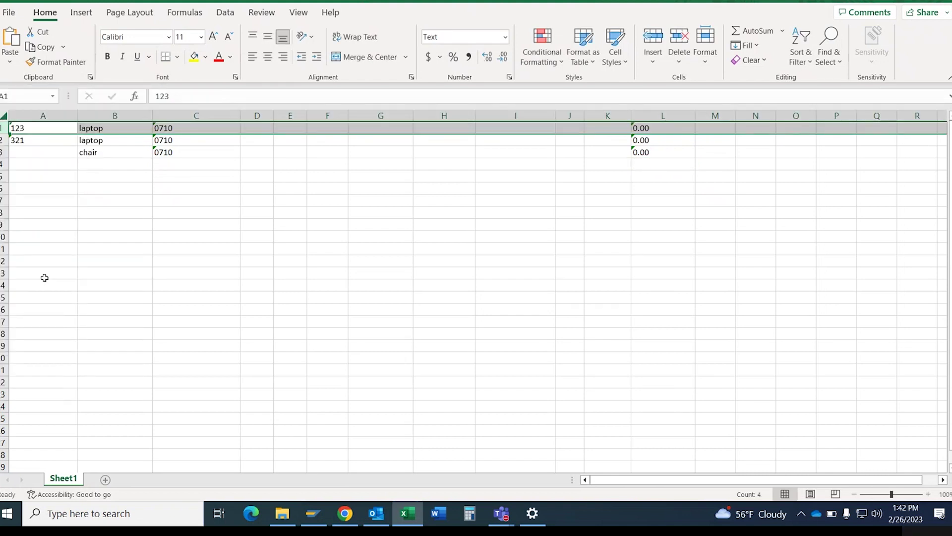
Save the sheet as CSV UTF-8 named '0710 assets' on the Desktop
{"action": "left_click", "coordinate": [9, 12]}
{"action": "left_click", "coordinate": [37, 181]}
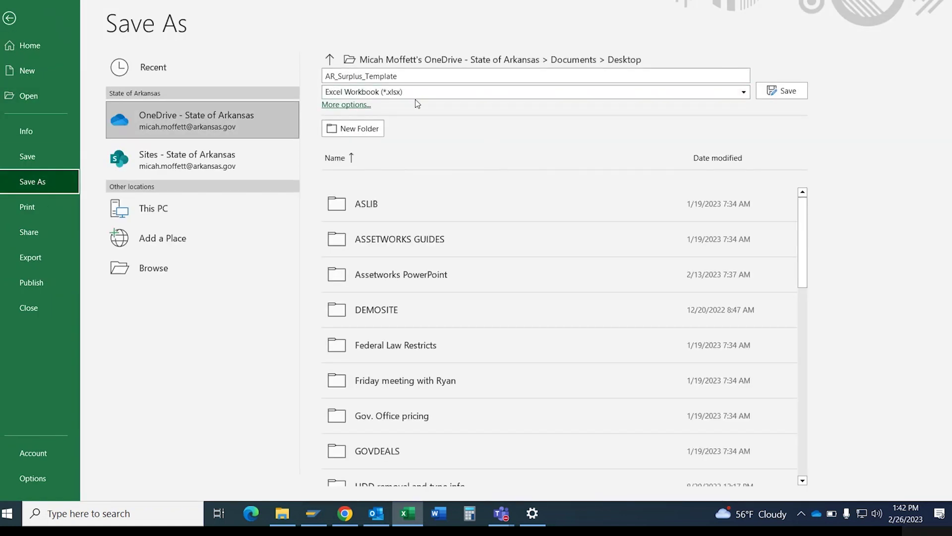
{"action": "left_click", "coordinate": [743, 92]}
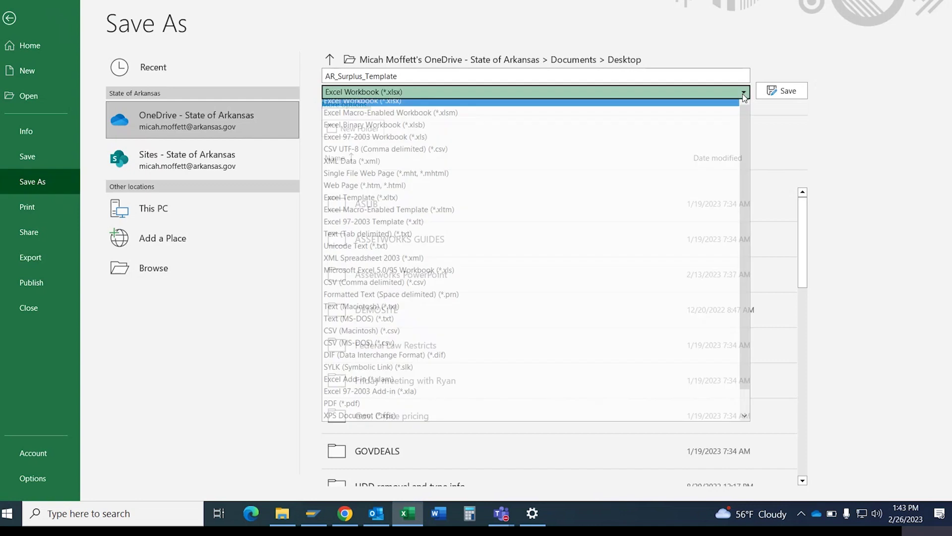
{"action": "left_click", "coordinate": [466, 154]}
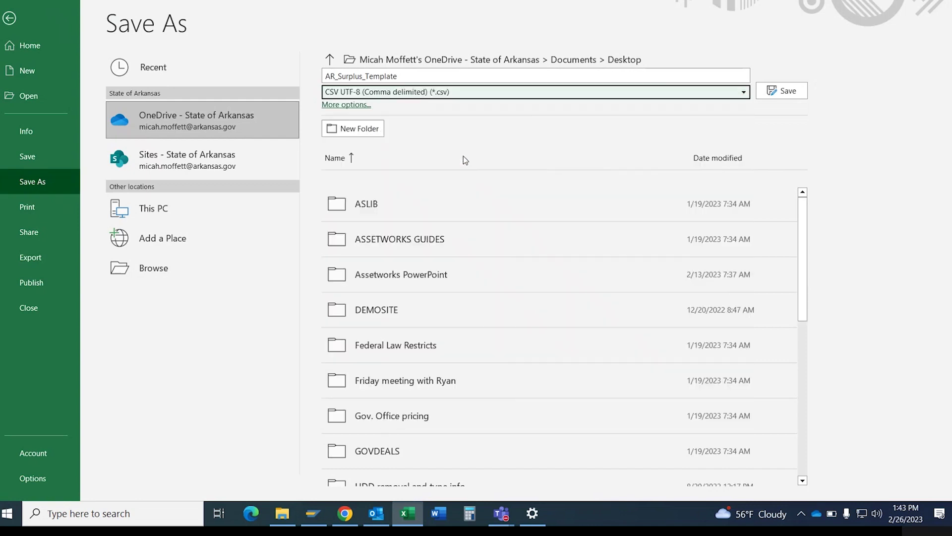
{"action": "left_click", "coordinate": [419, 77]}
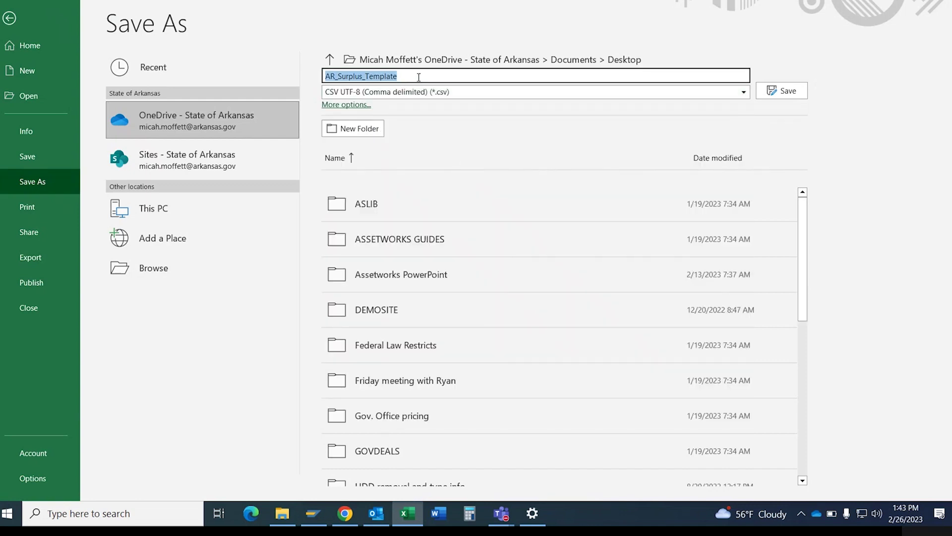
{"action": "type", "text": "0710"}
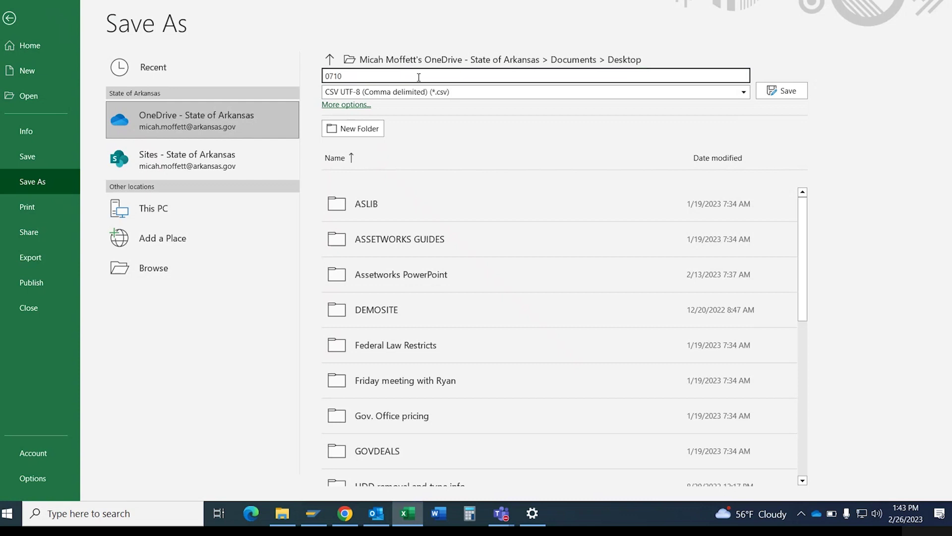
{"action": "type", "text": " assets"}
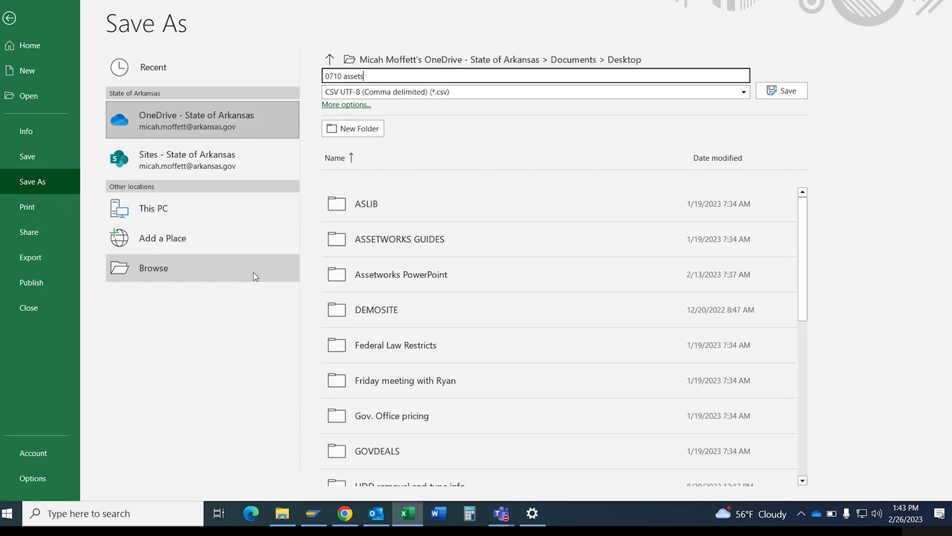
{"action": "left_click", "coordinate": [174, 269]}
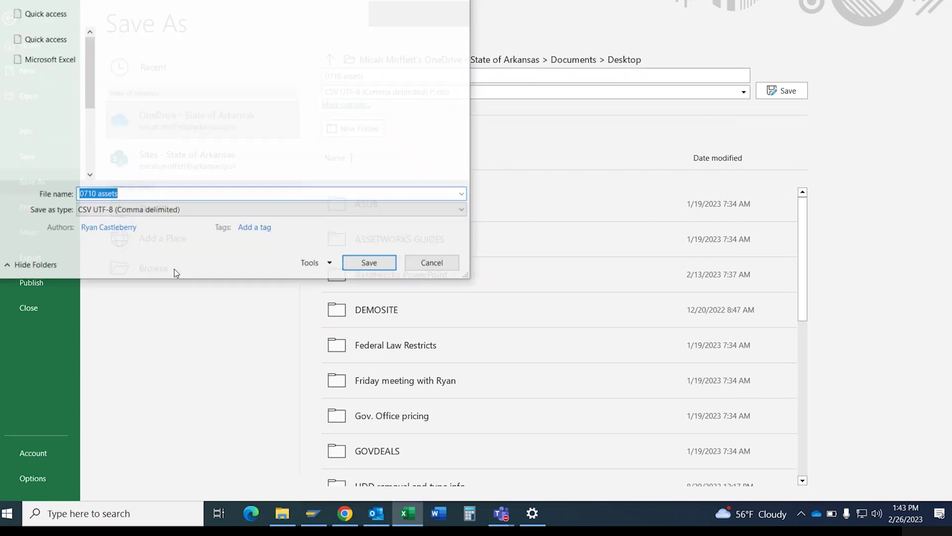
{"action": "left_click", "coordinate": [370, 263]}
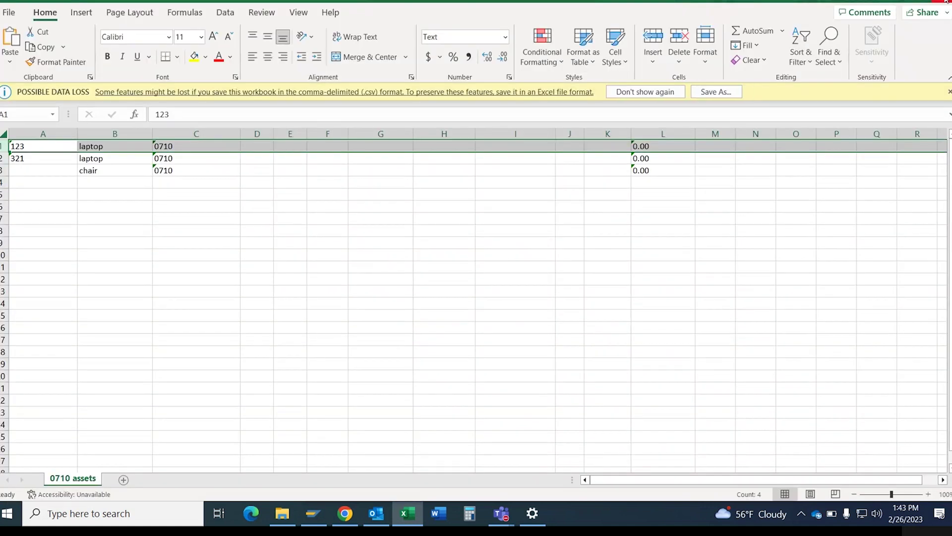
Upload 0710 assets.csv into the File Upload area and import its assets into the transfer
{"action": "left_click", "coordinate": [947, 1]}
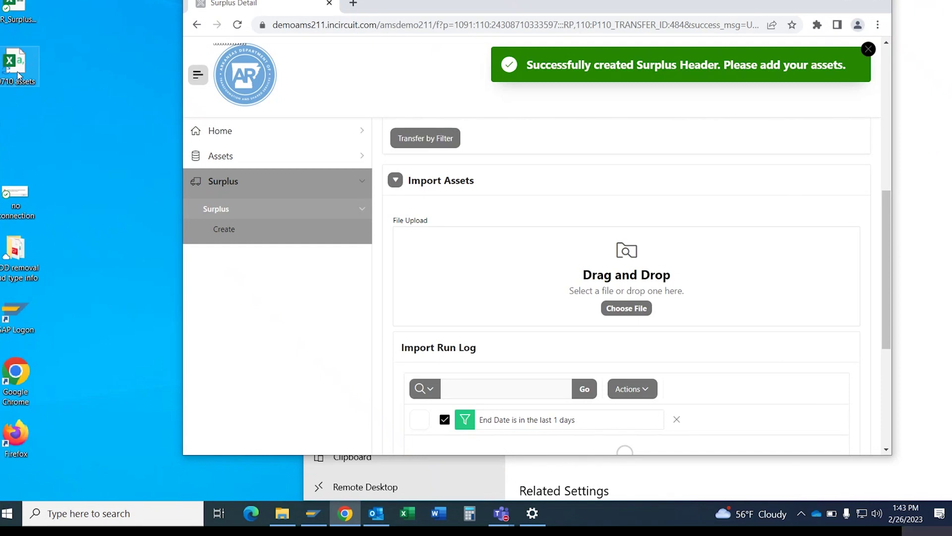
{"action": "left_click_drag", "start_coordinate": [16, 70], "coordinate": [548, 276]}
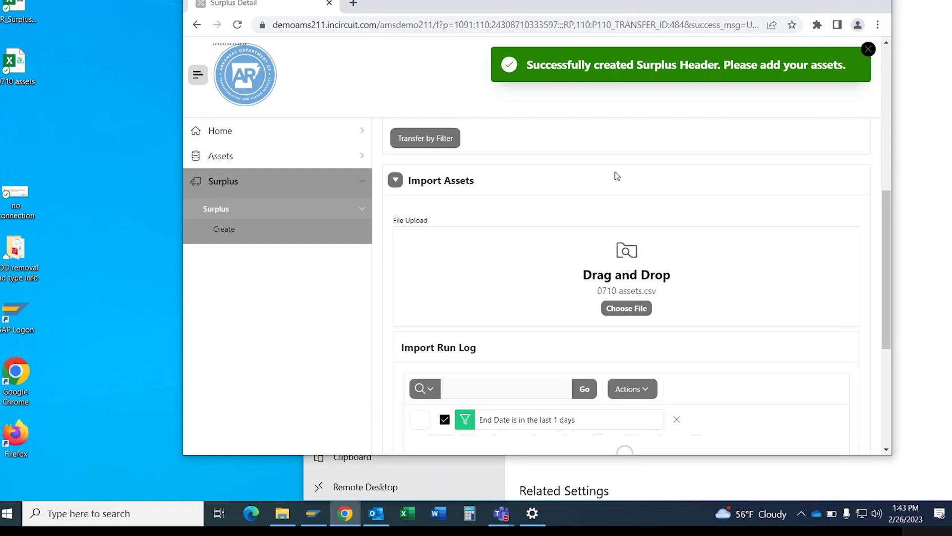
{"action": "left_click", "coordinate": [849, 2]}
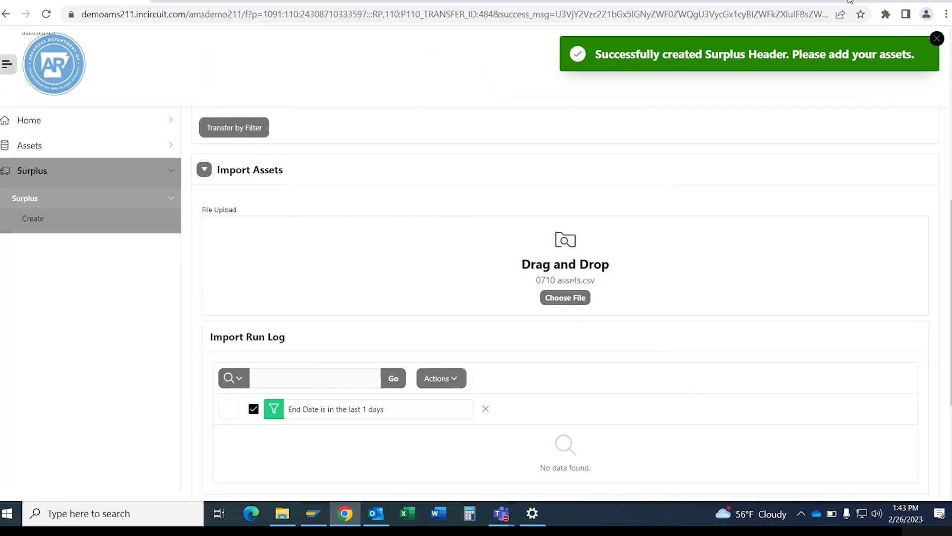
{"action": "scroll", "coordinate": [555, 198], "scroll_direction": "down", "scroll_amount": 4}
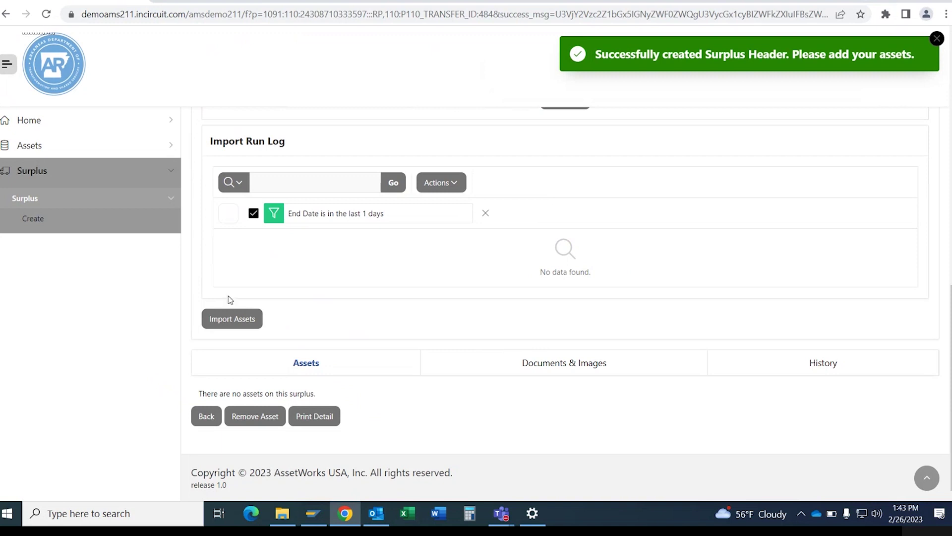
{"action": "scroll", "coordinate": [466, 235], "scroll_direction": "up", "scroll_amount": 3}
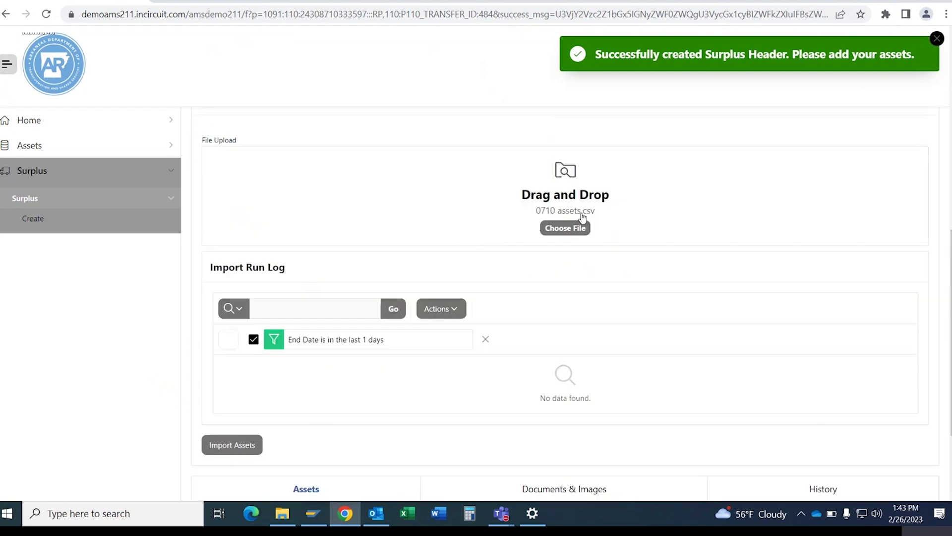
{"action": "left_click", "coordinate": [237, 448]}
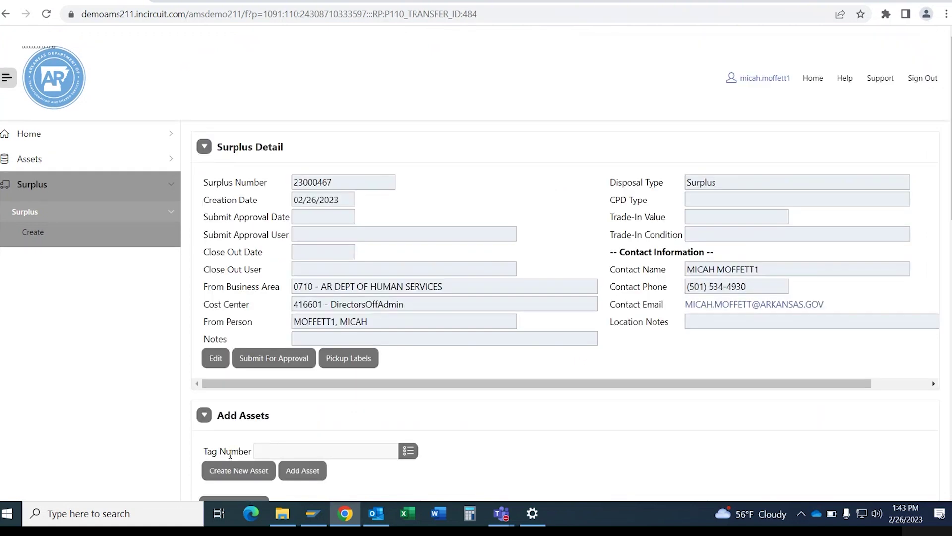
Scroll down to the Assets table to review the three imported items
{"action": "scroll", "coordinate": [408, 362], "scroll_direction": "down", "scroll_amount": 10}
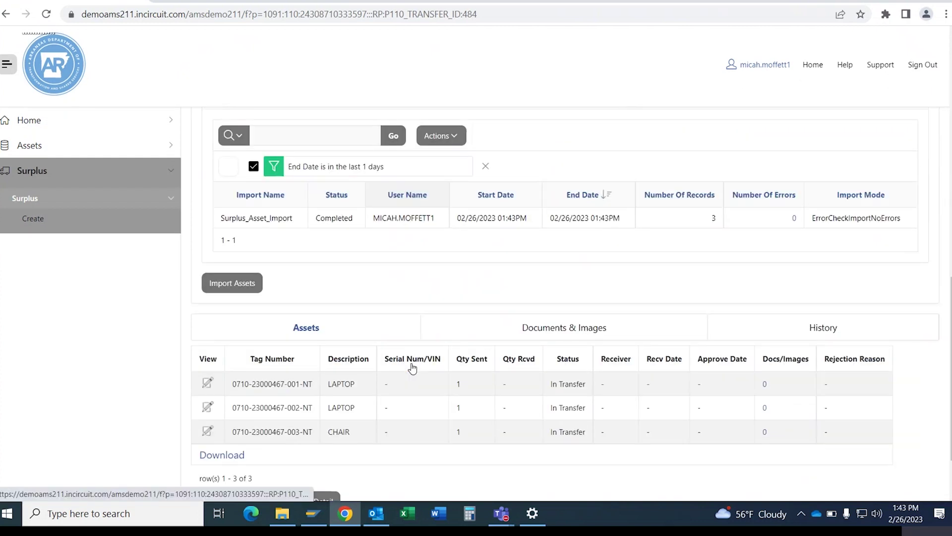
{"action": "scroll", "coordinate": [412, 367], "scroll_direction": "down", "scroll_amount": 2}
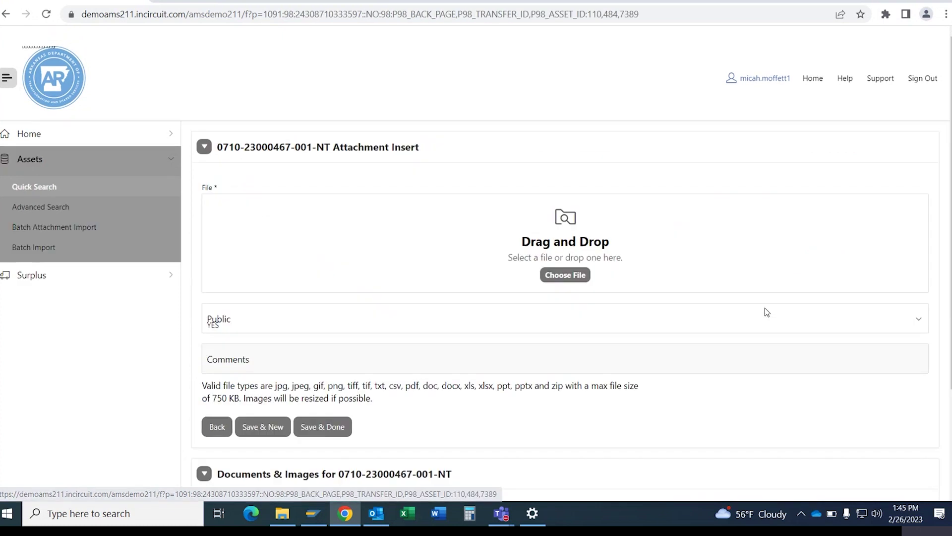
{"action": "left_click", "coordinate": [575, 274]}
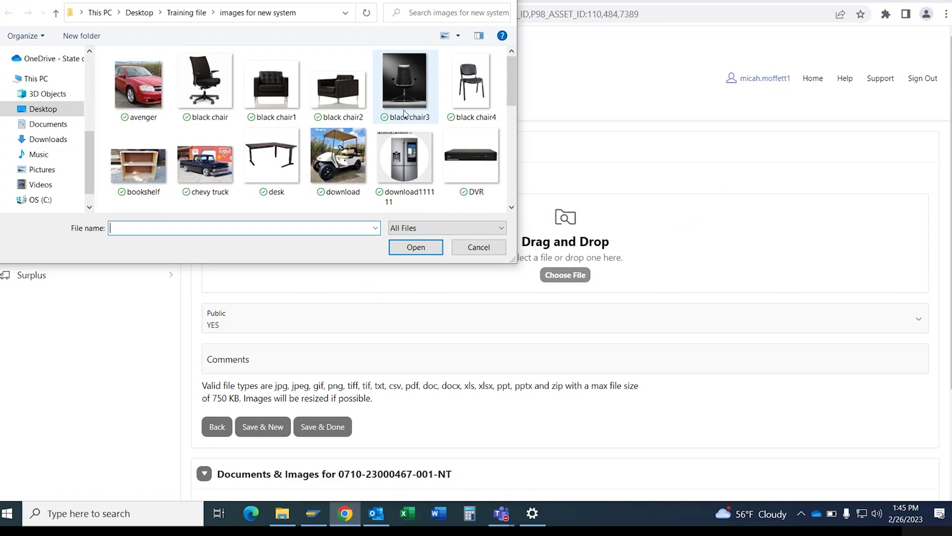
{"action": "scroll", "coordinate": [405, 114], "scroll_direction": "down", "scroll_amount": 5}
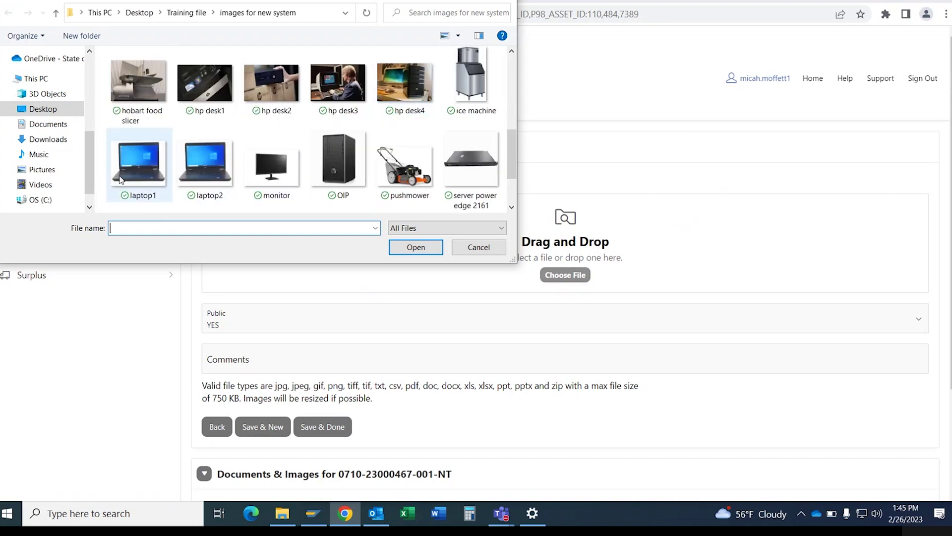
{"action": "left_click", "coordinate": [139, 164]}
{"action": "left_click", "coordinate": [432, 250]}
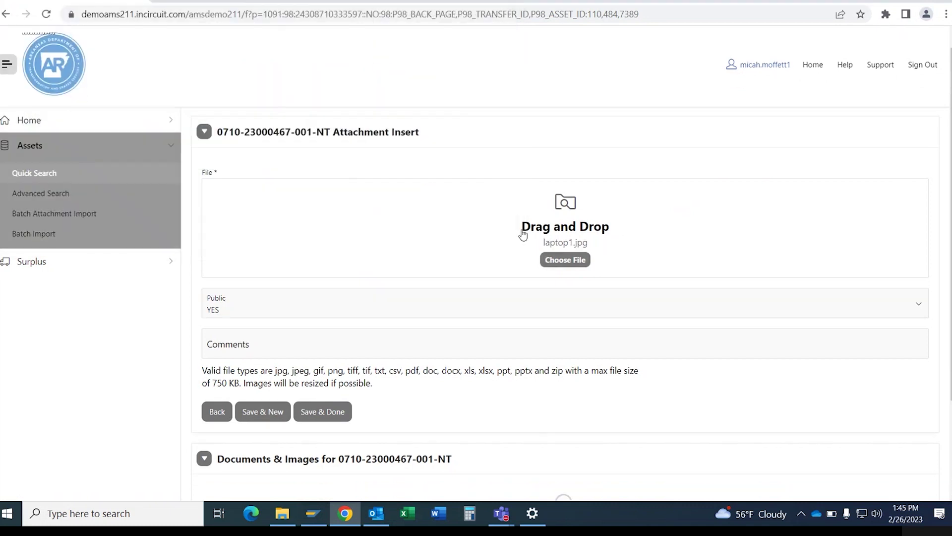
{"action": "scroll", "coordinate": [523, 234], "scroll_direction": "down", "scroll_amount": 3}
{"action": "scroll", "coordinate": [523, 235], "scroll_direction": "up", "scroll_amount": 1}
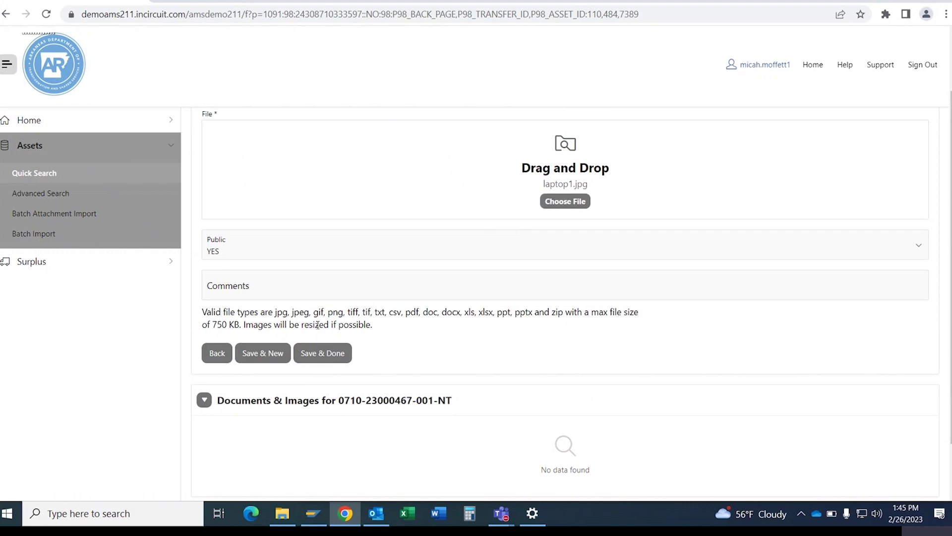
{"action": "left_click", "coordinate": [323, 353]}
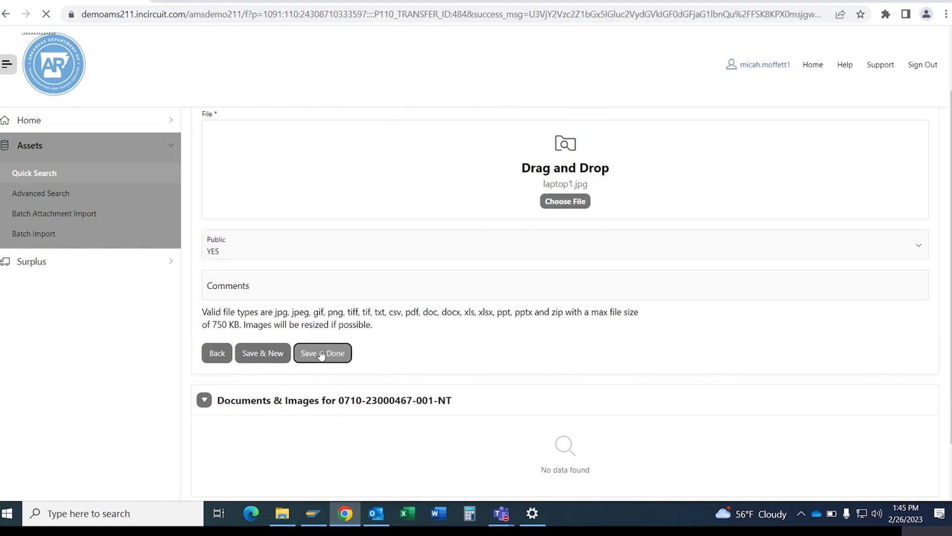
{"action": "scroll", "coordinate": [555, 340], "scroll_direction": "down", "scroll_amount": 6}
{"action": "scroll", "coordinate": [555, 341], "scroll_direction": "down", "scroll_amount": 7}
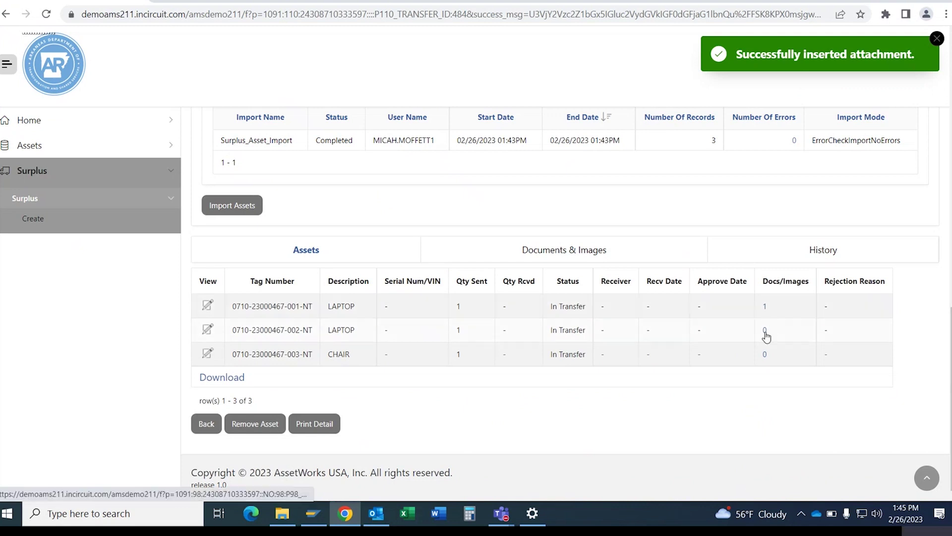
Download surplusassets (21).csv, widen columns A and J in Excel, and start a 'pics' header in K1
{"action": "left_click", "coordinate": [222, 378]}
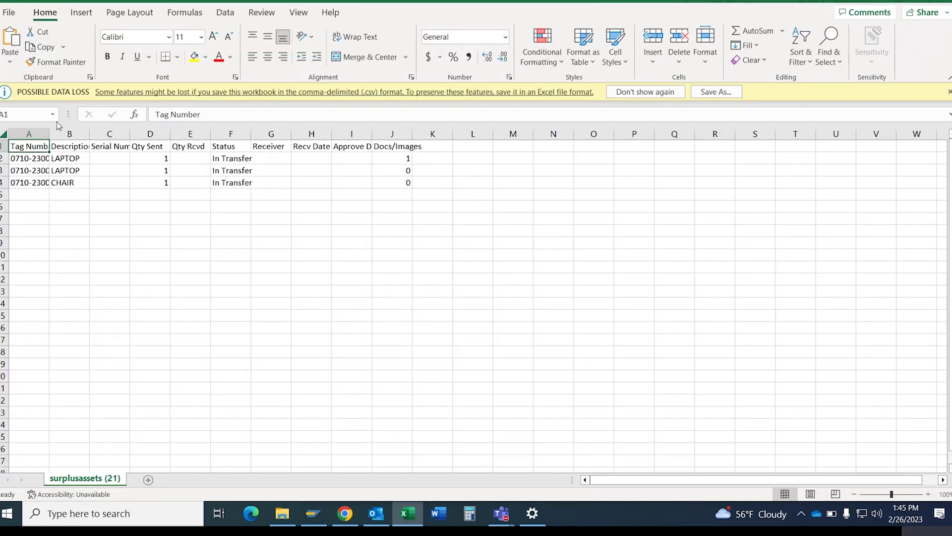
{"action": "left_click_drag", "start_coordinate": [49, 134], "coordinate": [113, 138]}
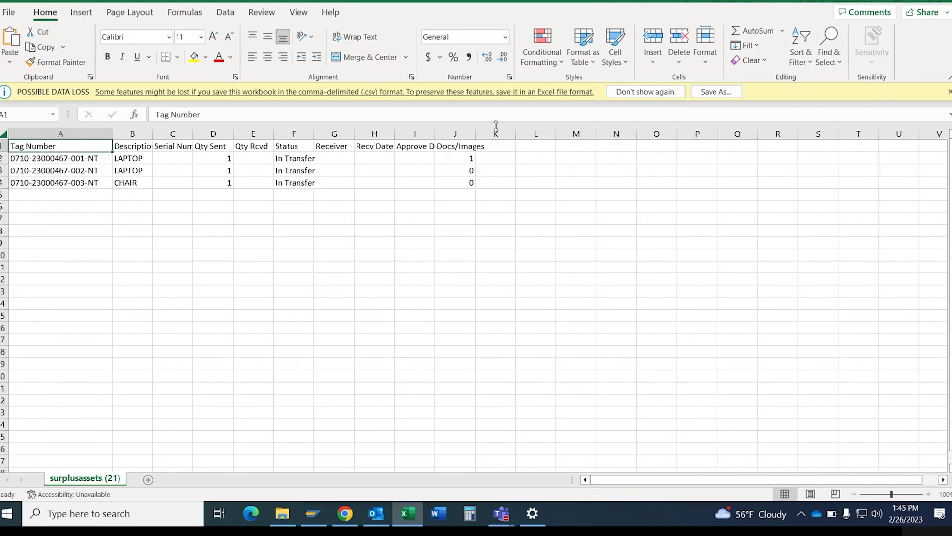
{"action": "left_click_drag", "start_coordinate": [476, 135], "coordinate": [506, 137]}
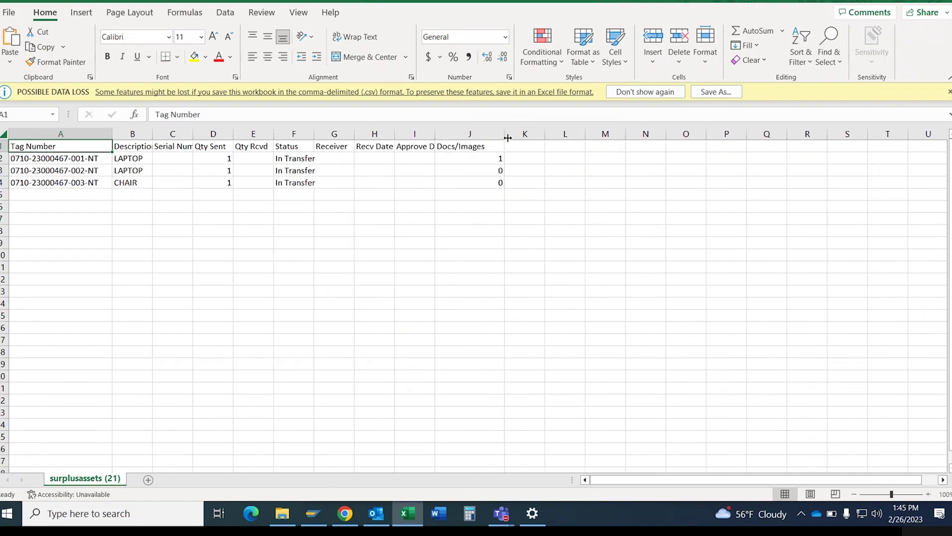
{"action": "left_click", "coordinate": [520, 145]}
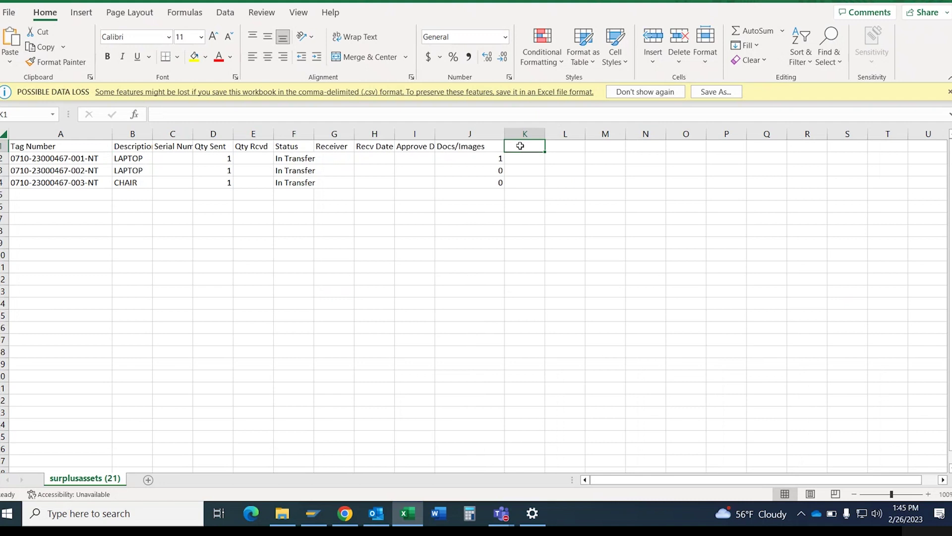
{"action": "type", "text": "pics"}
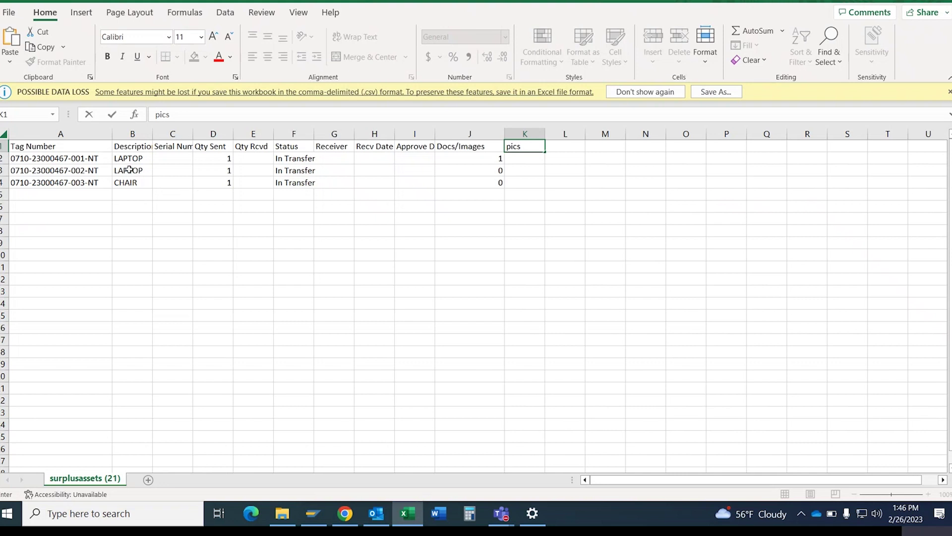
Widen column K and enter laptop1.jpg in K2, with the image folder placed alongside
{"action": "left_click", "coordinate": [282, 514]}
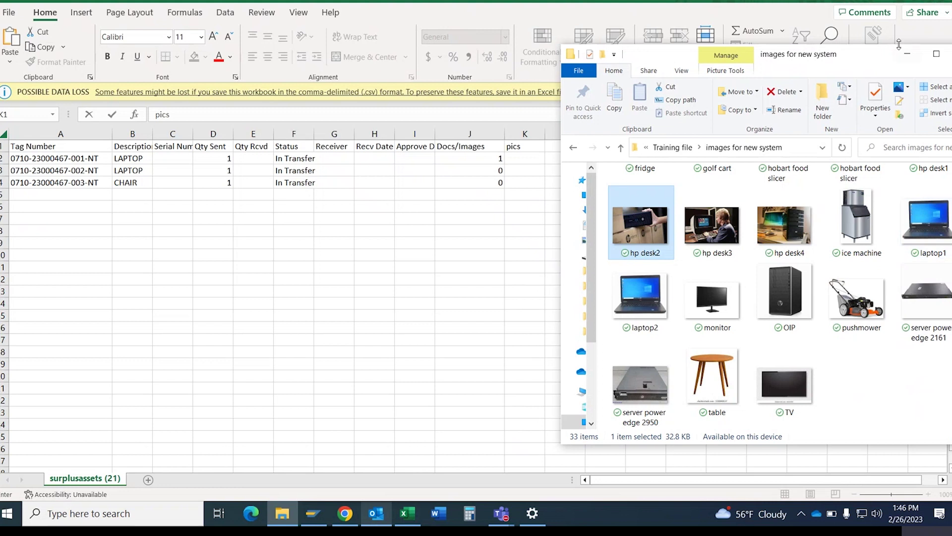
{"action": "left_click_drag", "start_coordinate": [849, 50], "coordinate": [883, 52]}
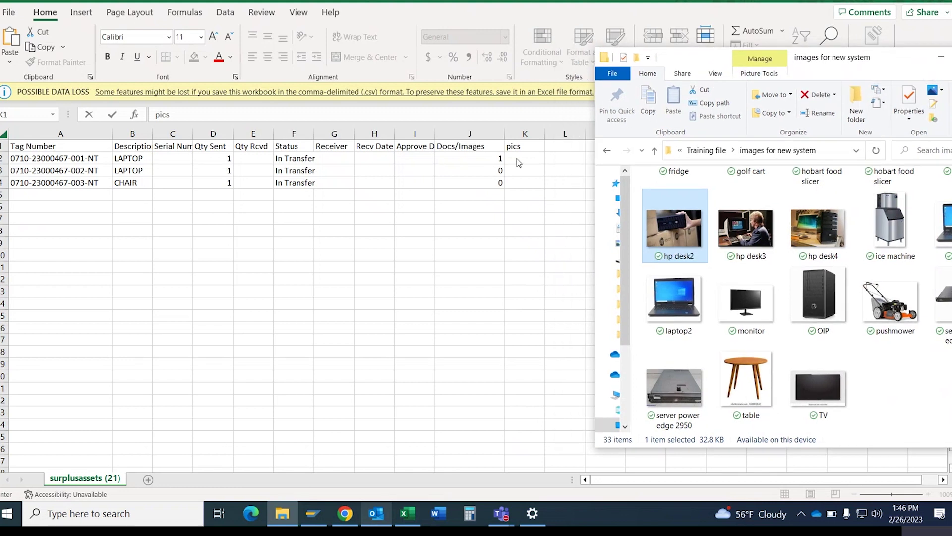
{"action": "left_click", "coordinate": [547, 137]}
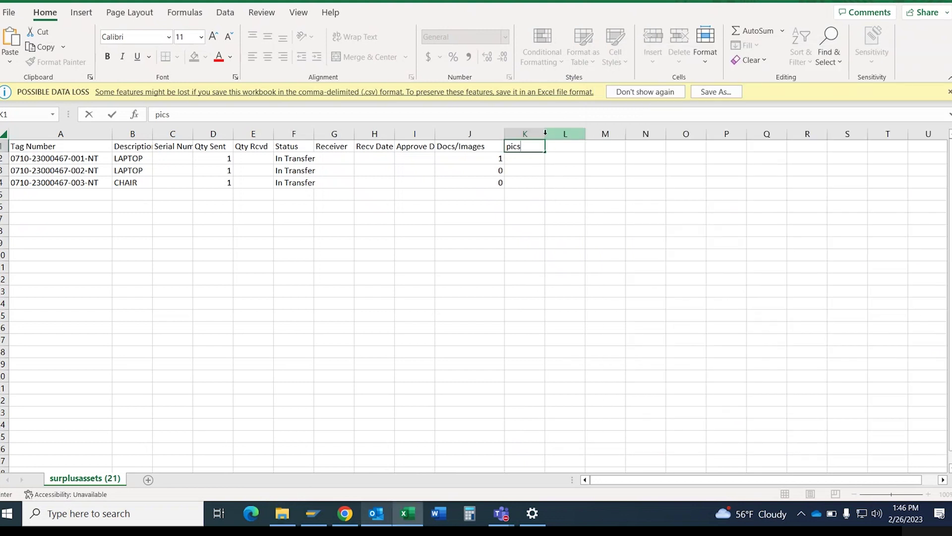
{"action": "left_click", "coordinate": [543, 134]}
{"action": "left_click_drag", "start_coordinate": [544, 133], "coordinate": [589, 134]}
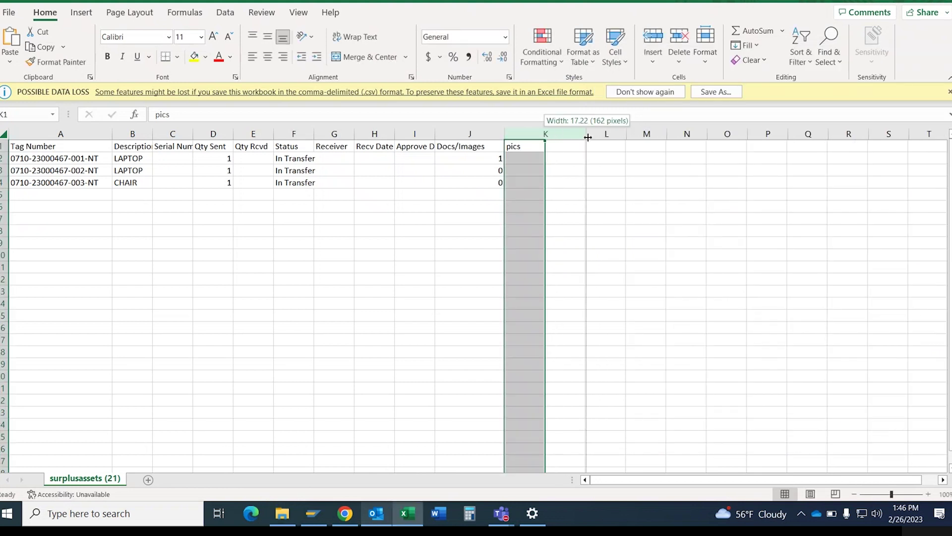
{"action": "left_click", "coordinate": [526, 160]}
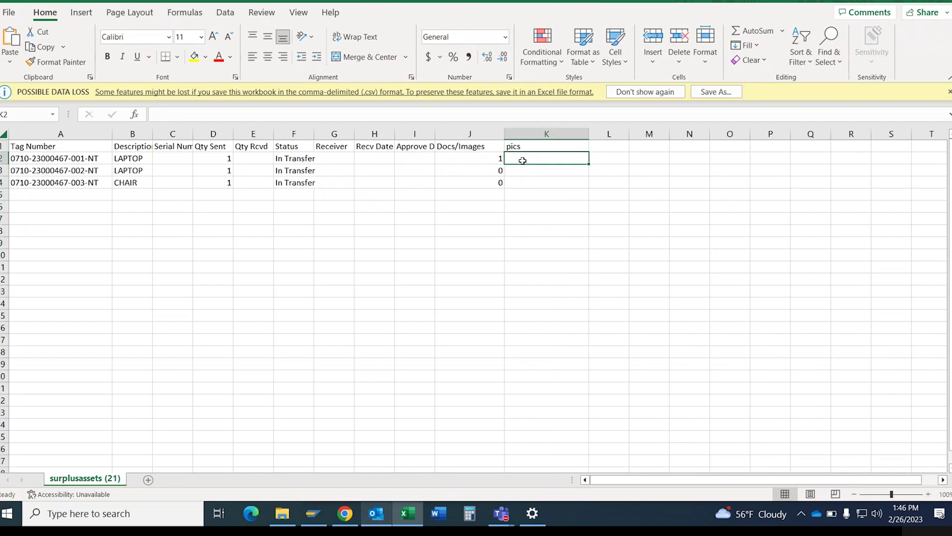
{"action": "type", "text": "laptop"}
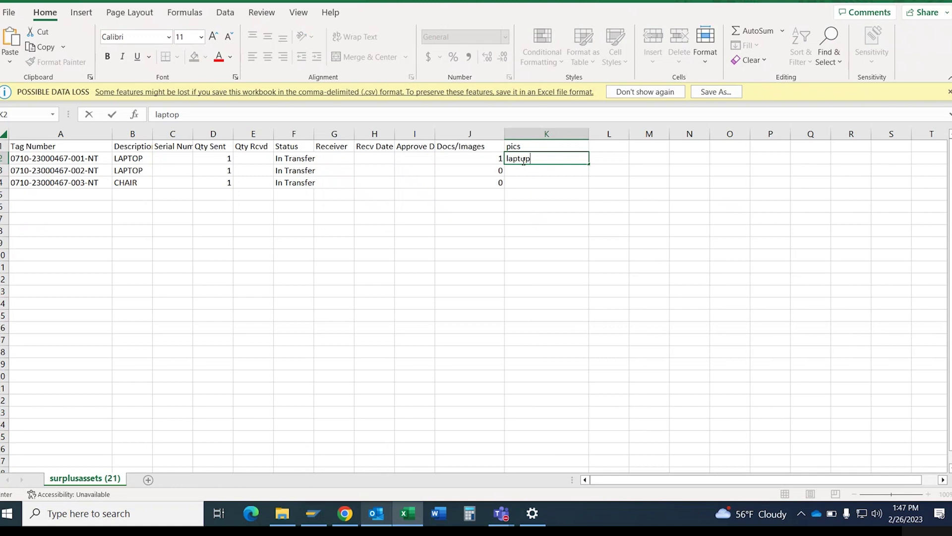
{"action": "type", "text": "1"}
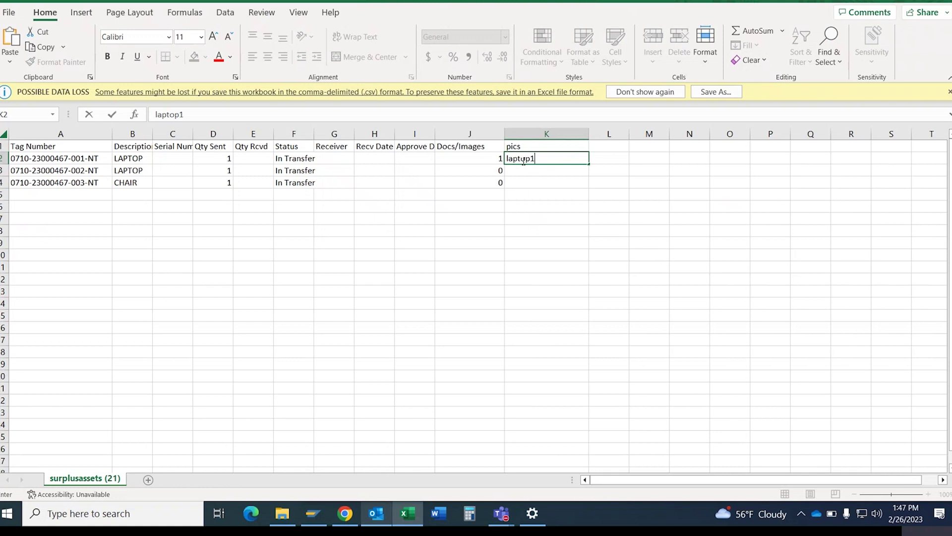
{"action": "type", "text": ".jpg"}
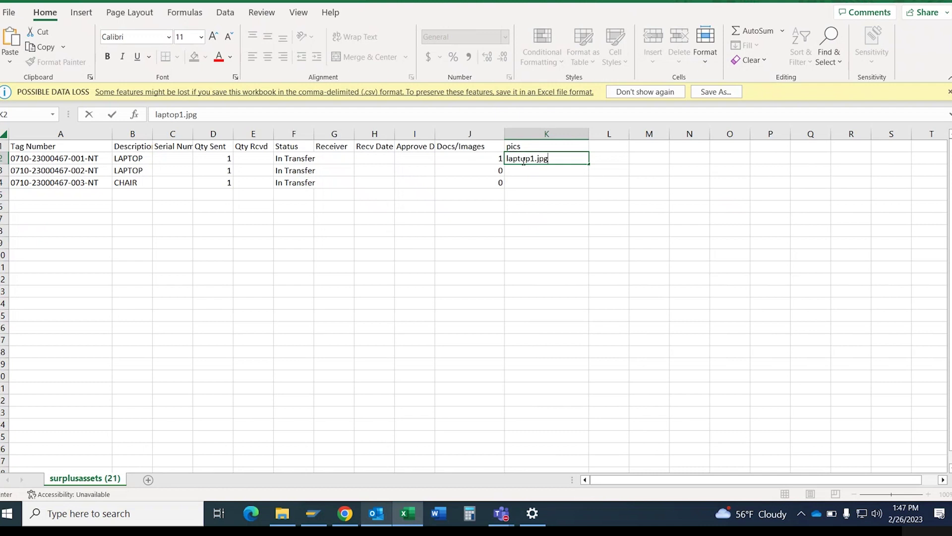
Rearrange the image folder window and enter laptop2.jpg in K3
{"action": "left_click", "coordinate": [281, 515]}
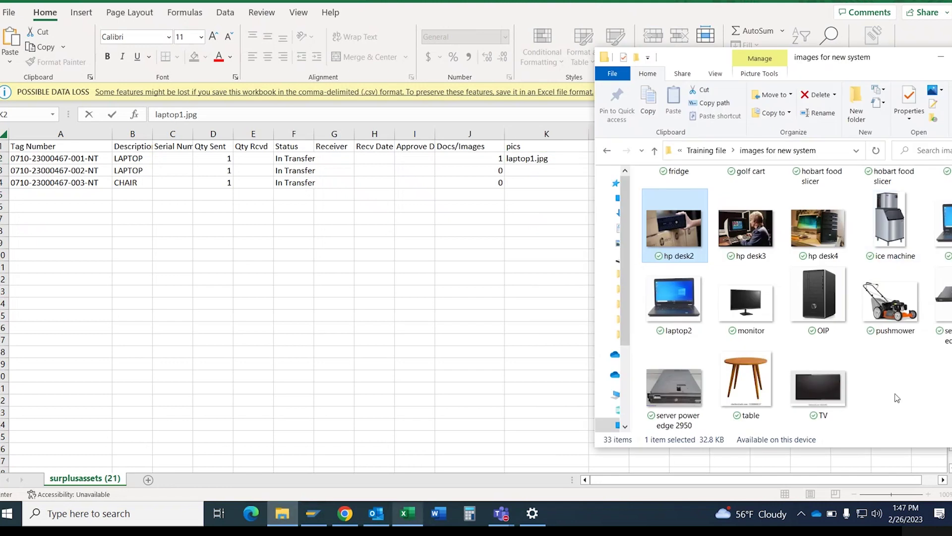
{"action": "left_click_drag", "start_coordinate": [863, 61], "coordinate": [814, 64]}
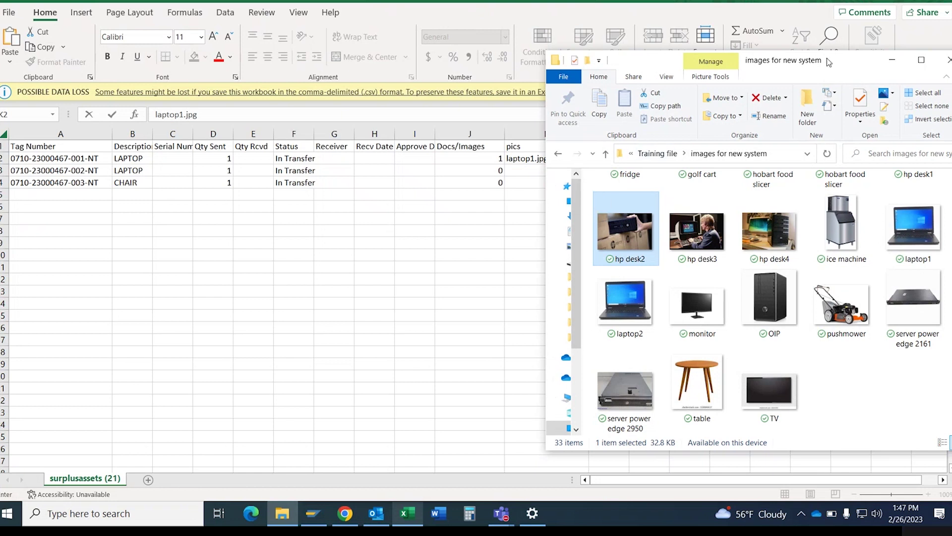
{"action": "left_click_drag", "start_coordinate": [830, 63], "coordinate": [883, 60]}
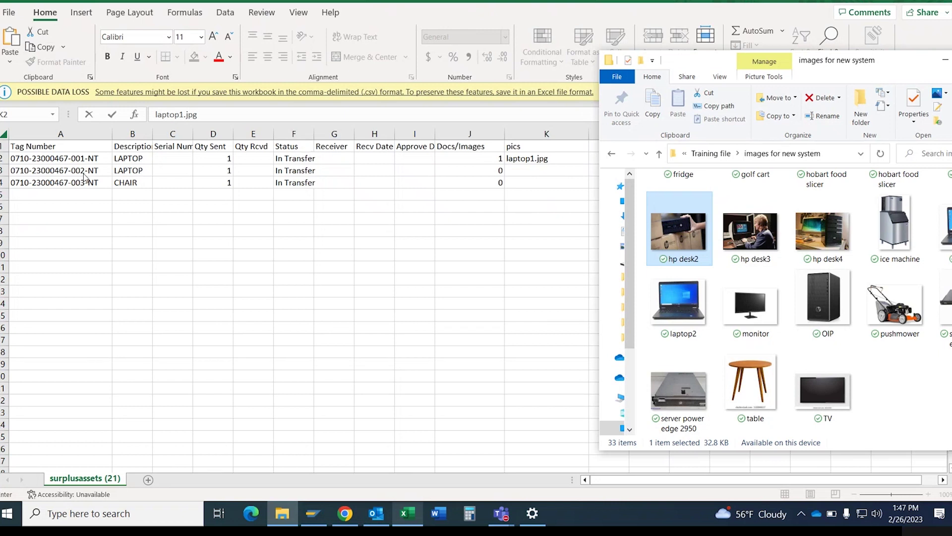
{"action": "key", "text": "alt+Tab"}
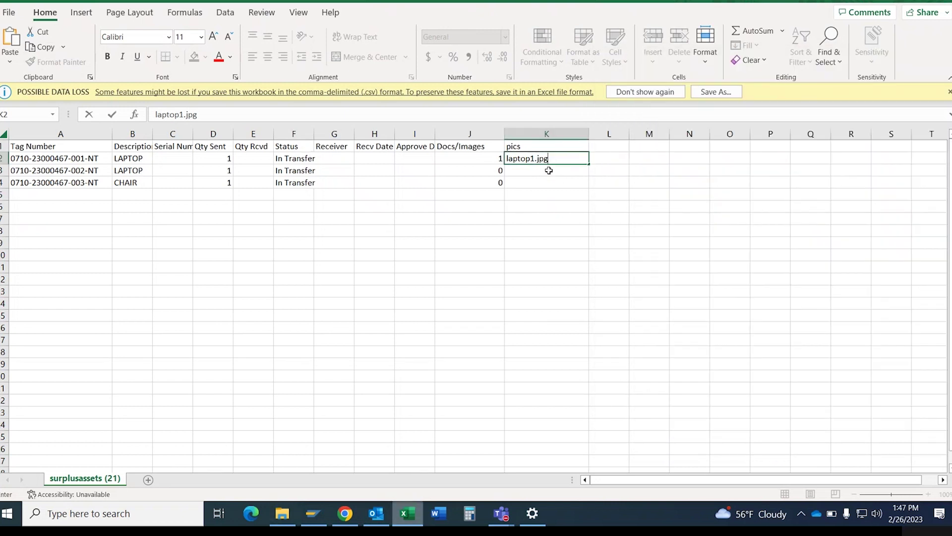
{"action": "left_click", "coordinate": [549, 170]}
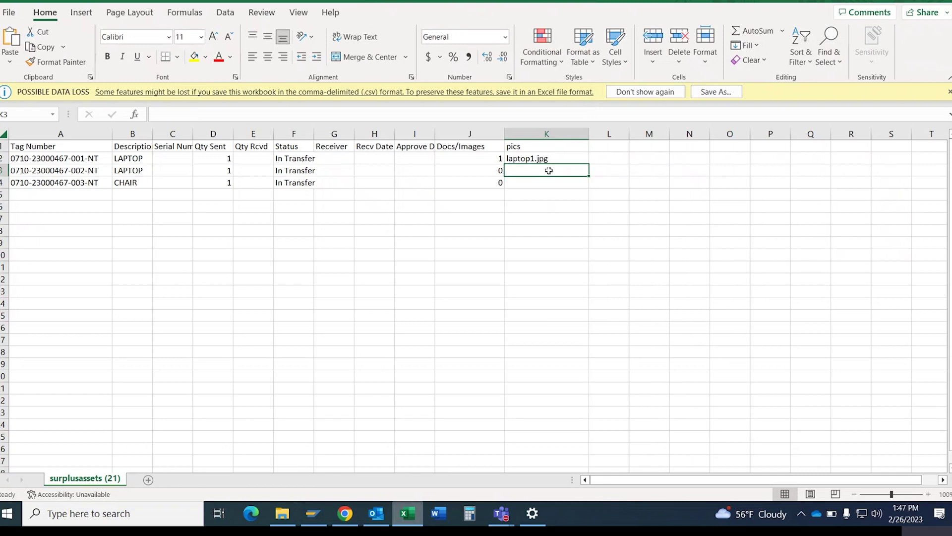
{"action": "type", "text": "laptop"}
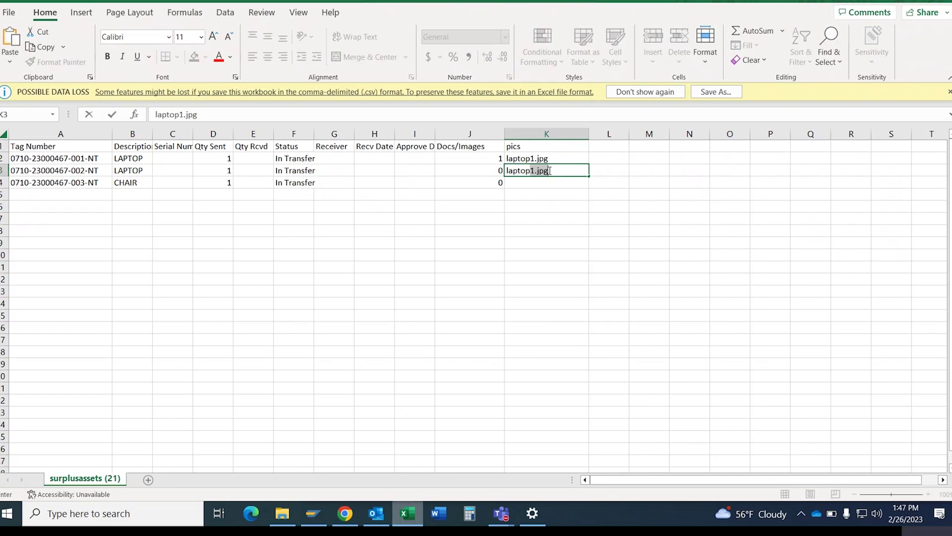
{"action": "type", "text": "2."}
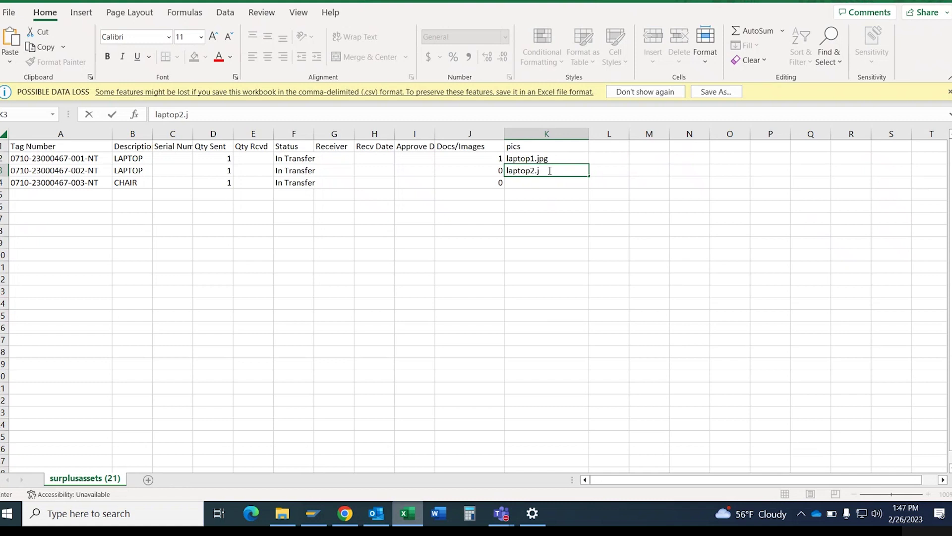
{"action": "type", "text": "jpg"}
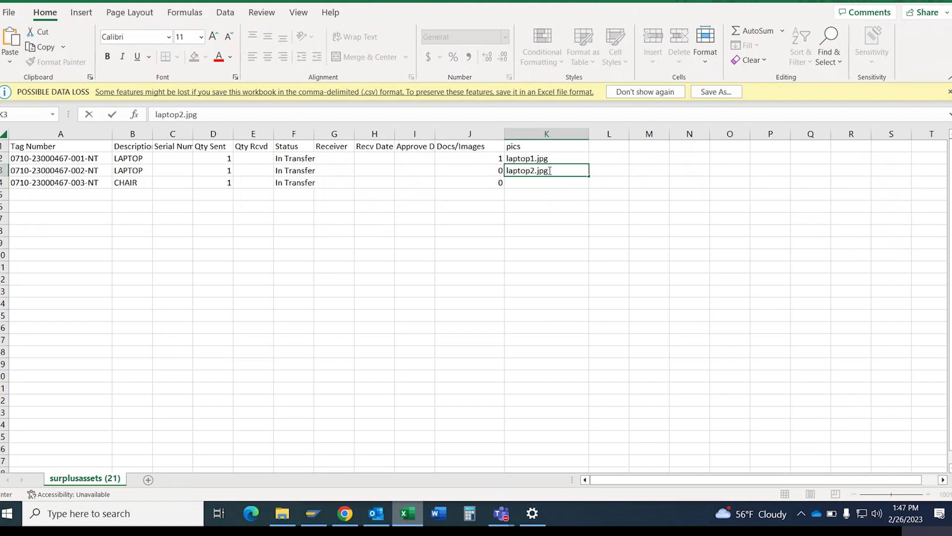
Check the laptop2 and black chair image names, then enter black chair.jpg in K4
{"action": "left_click", "coordinate": [283, 513]}
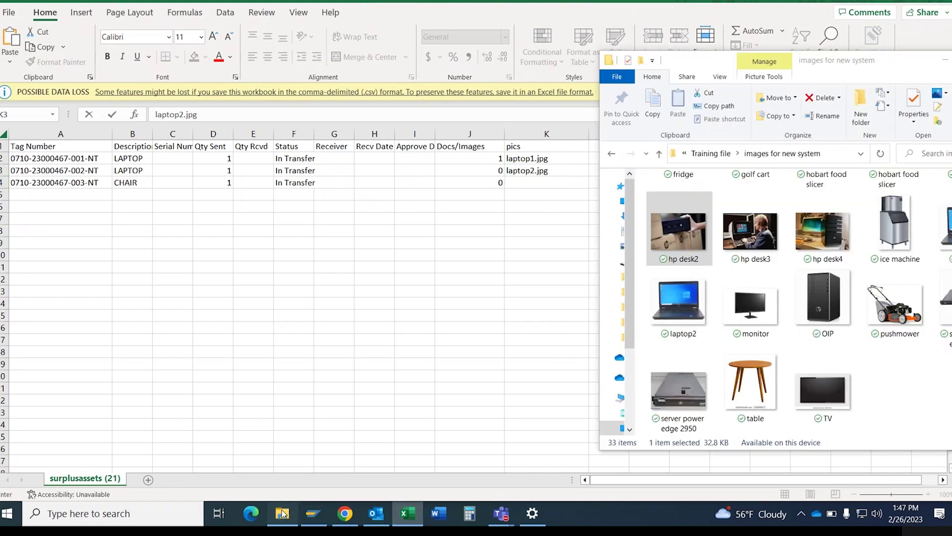
{"action": "left_click", "coordinate": [664, 316]}
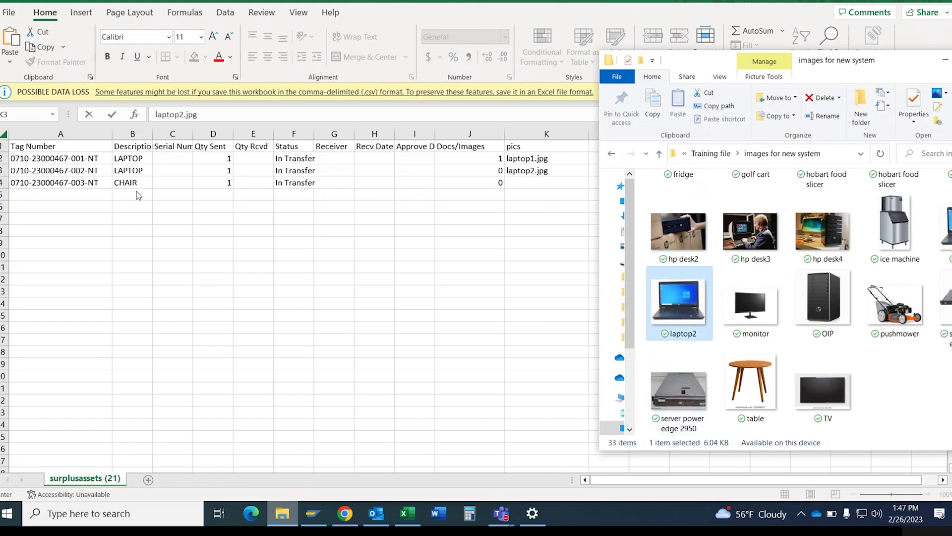
{"action": "scroll", "coordinate": [764, 348], "scroll_direction": "up", "scroll_amount": 5}
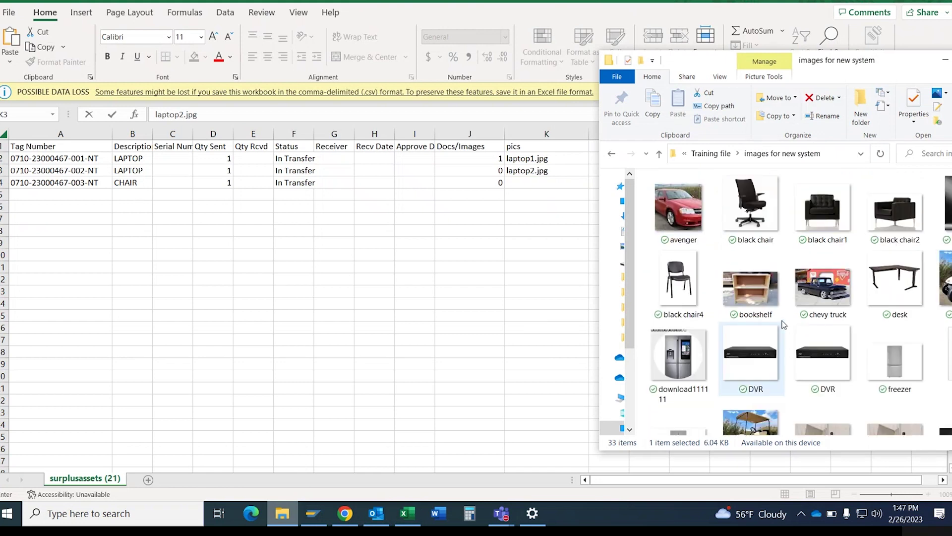
{"action": "left_click", "coordinate": [752, 213]}
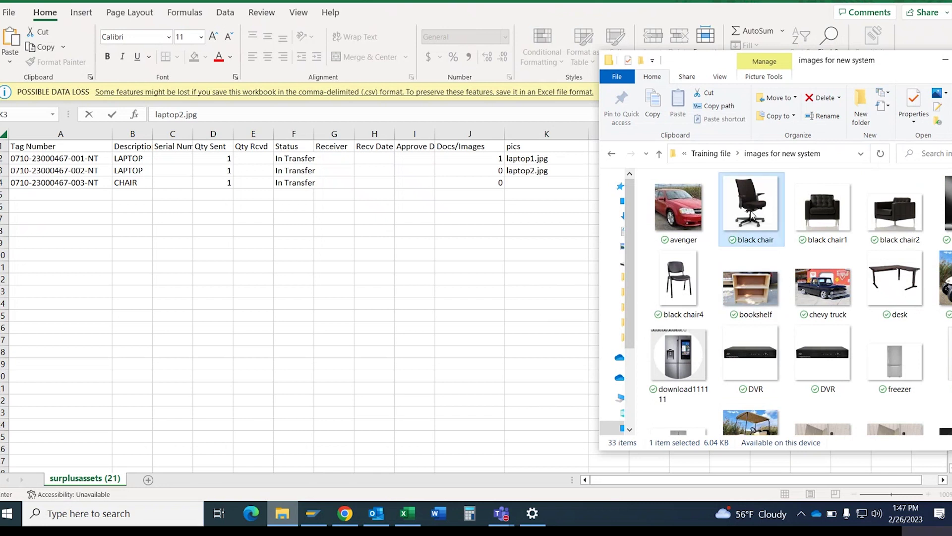
{"action": "left_click", "coordinate": [520, 188]}
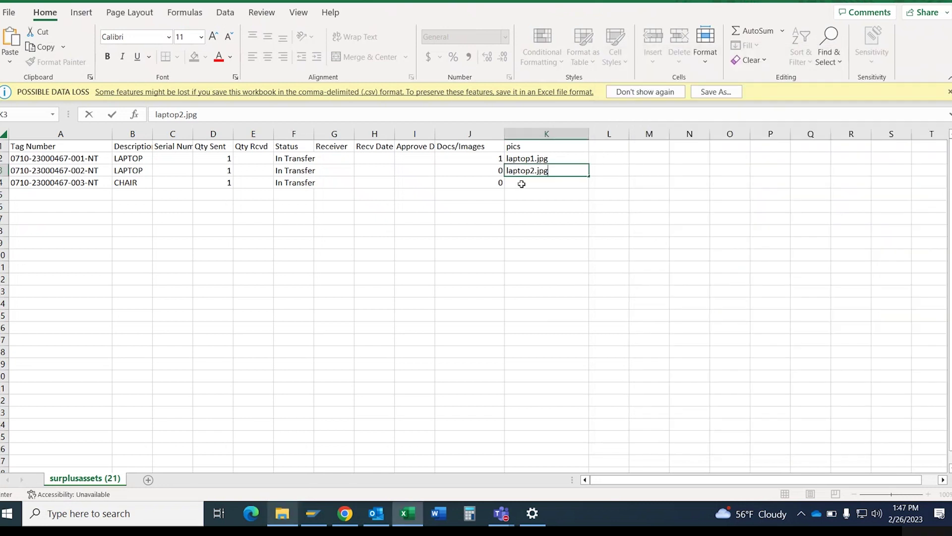
{"action": "type", "text": "bla"}
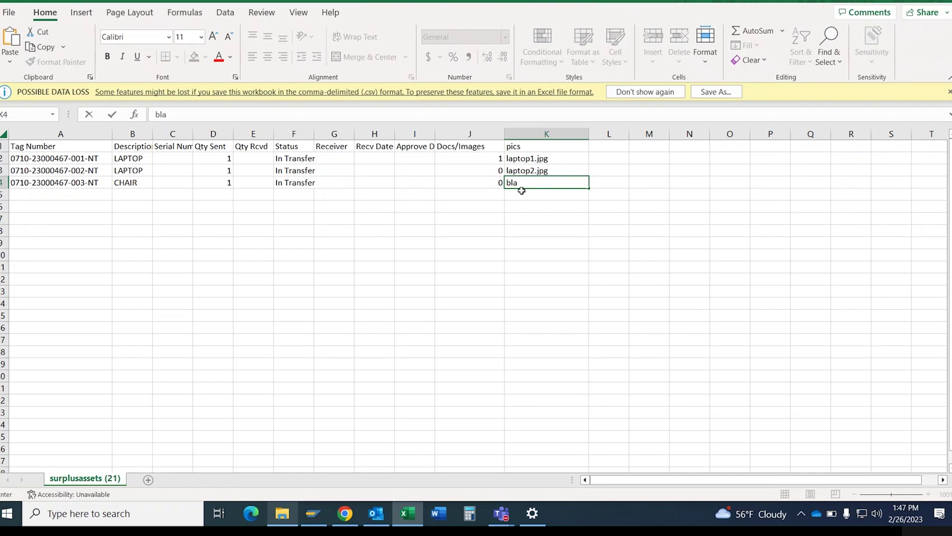
{"action": "type", "text": "ck chair.jpg"}
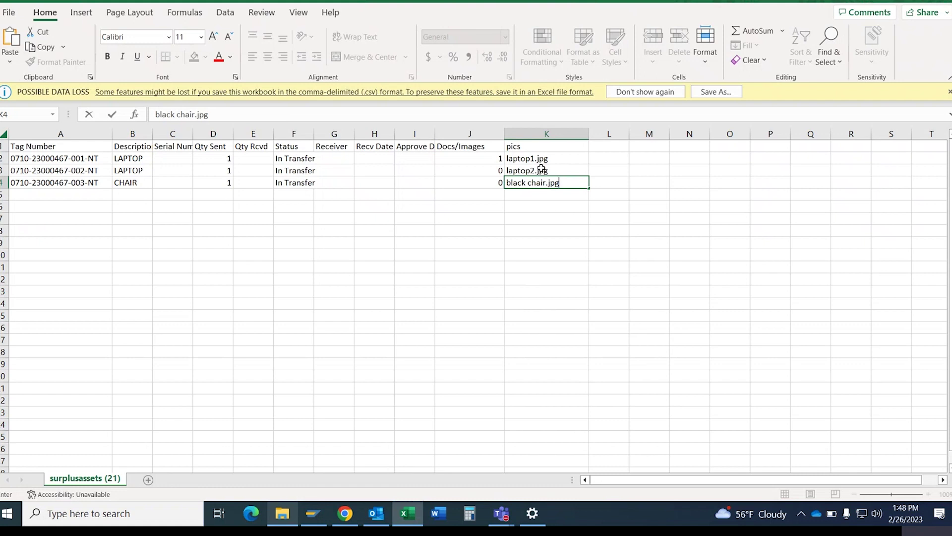
Delete columns B through J and the header row, leaving tag numbers and picture names
{"action": "left_click_drag", "start_coordinate": [132, 133], "coordinate": [475, 133]}
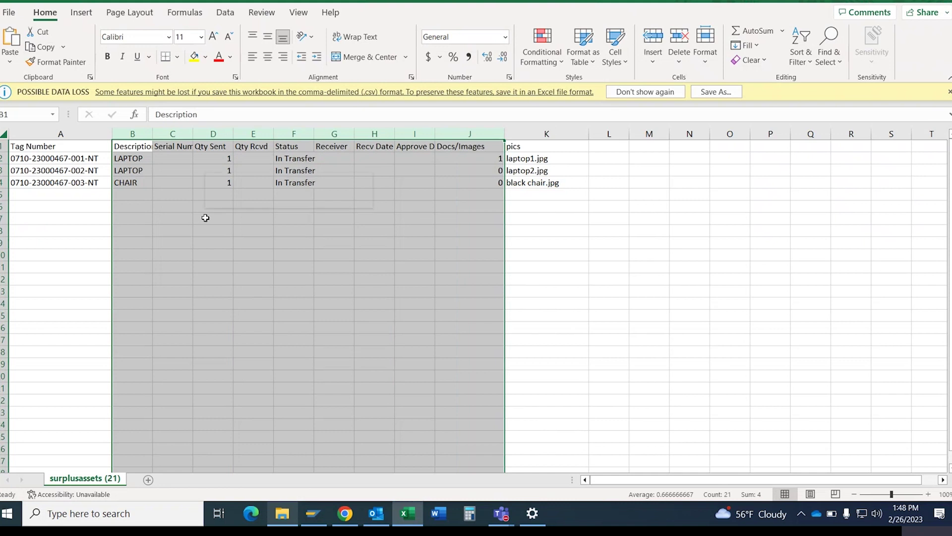
{"action": "right_click", "coordinate": [205, 218]}
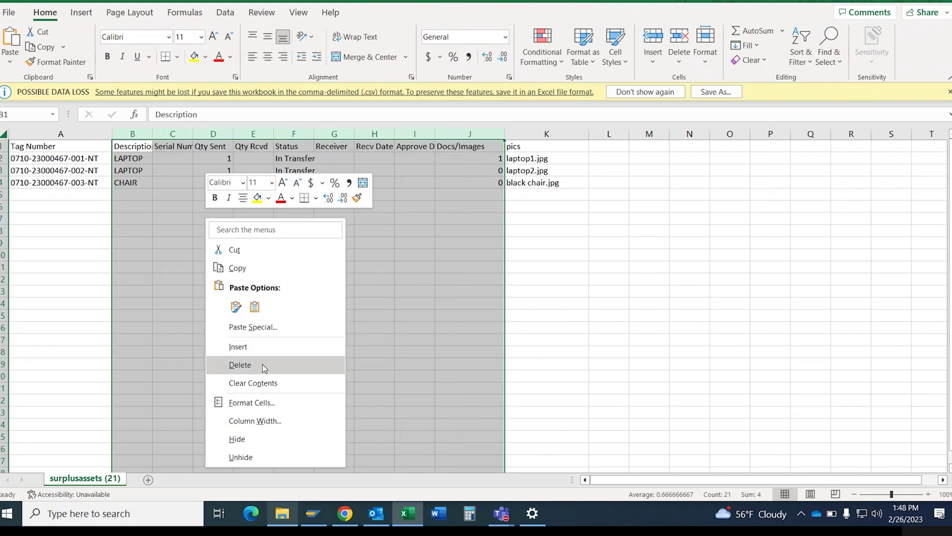
{"action": "left_click", "coordinate": [240, 365]}
{"action": "left_click", "coordinate": [3, 146]}
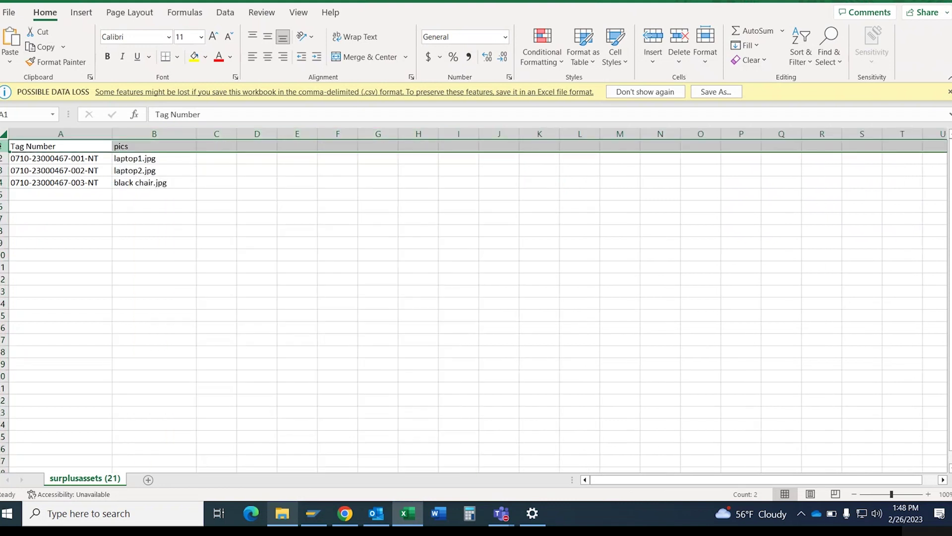
{"action": "right_click", "coordinate": [3, 146]}
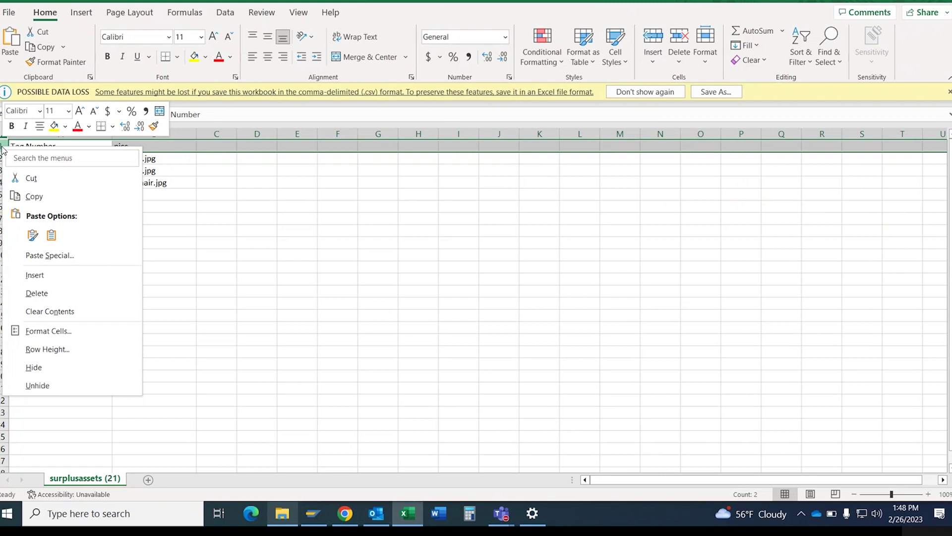
{"action": "left_click", "coordinate": [35, 294]}
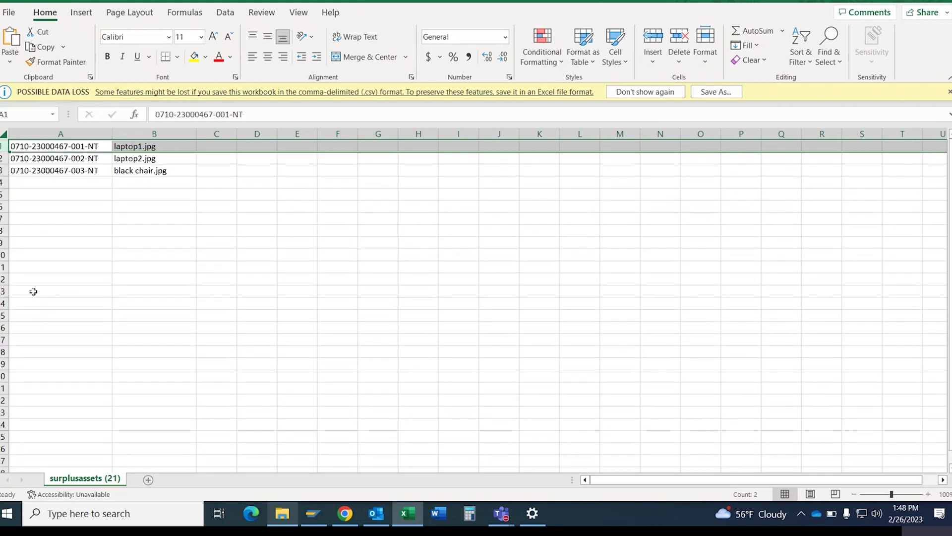
Save the sheet as CSV '0710 asset map file' on the Desktop and close Excel
{"action": "left_click", "coordinate": [10, 14]}
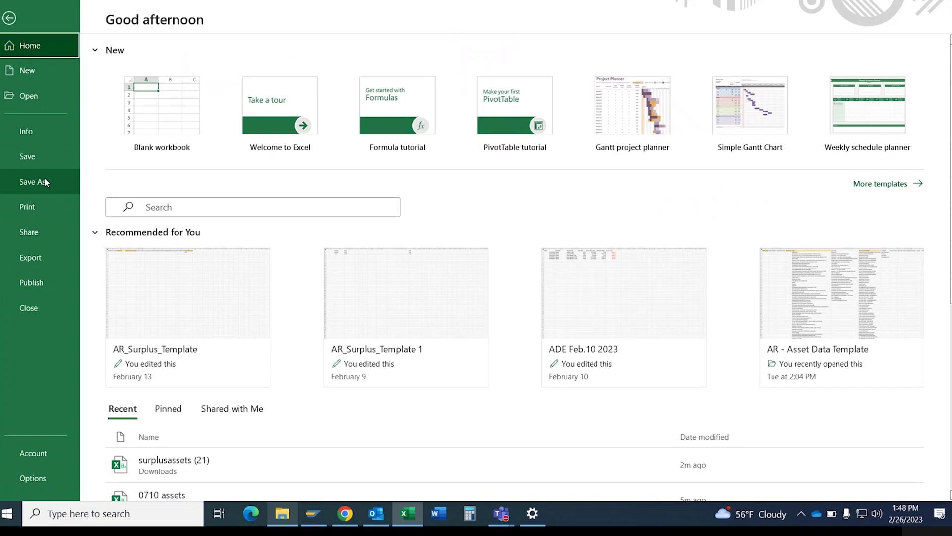
{"action": "left_click", "coordinate": [45, 180]}
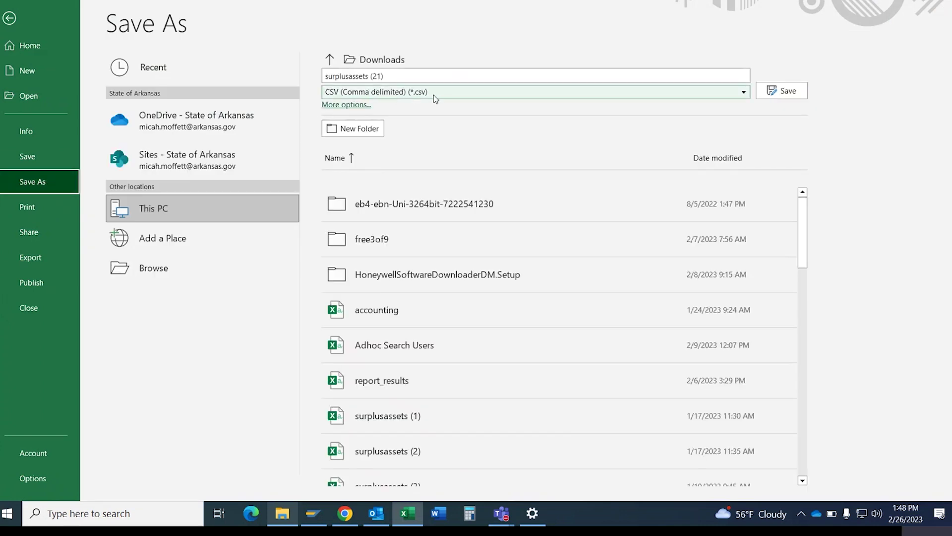
{"action": "left_click", "coordinate": [406, 75]}
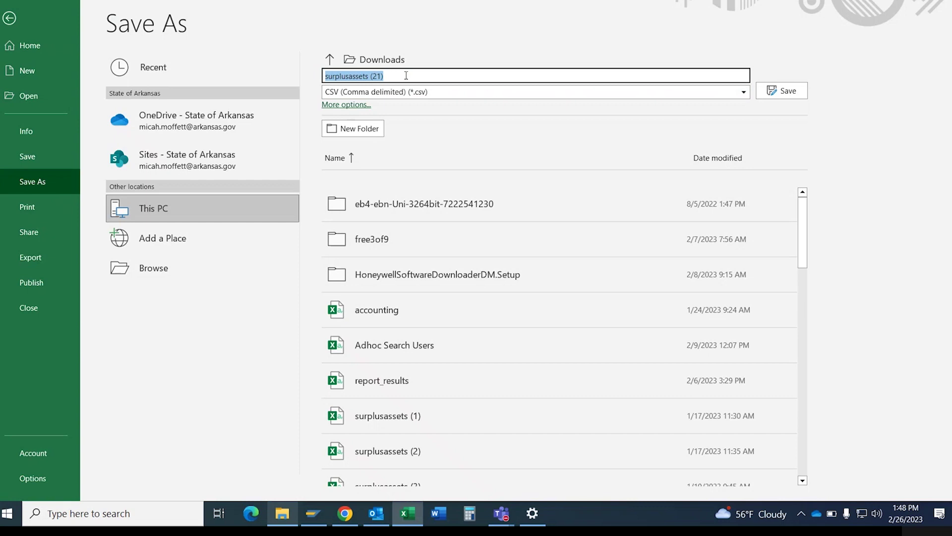
{"action": "type", "text": "0710"}
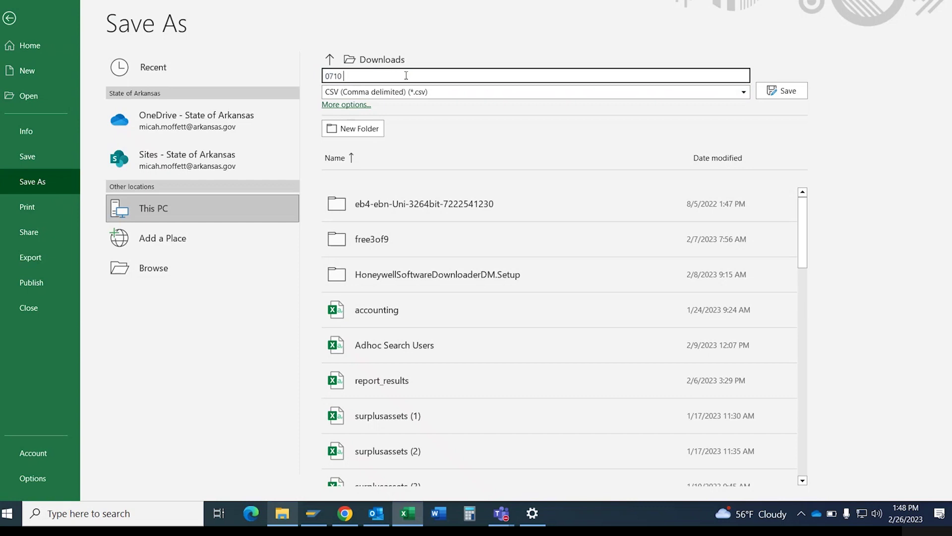
{"action": "type", "text": " asset map file"}
{"action": "left_click", "coordinate": [159, 270]}
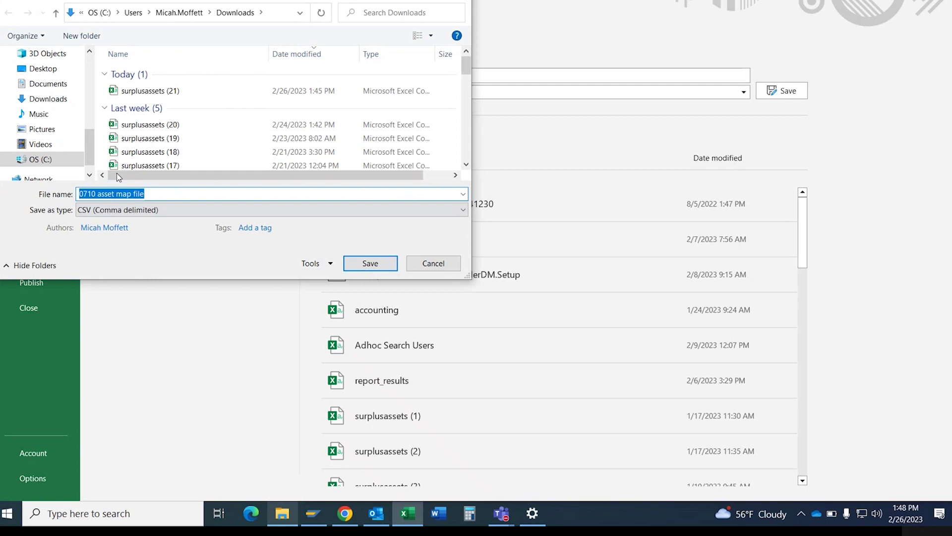
{"action": "left_click", "coordinate": [44, 71]}
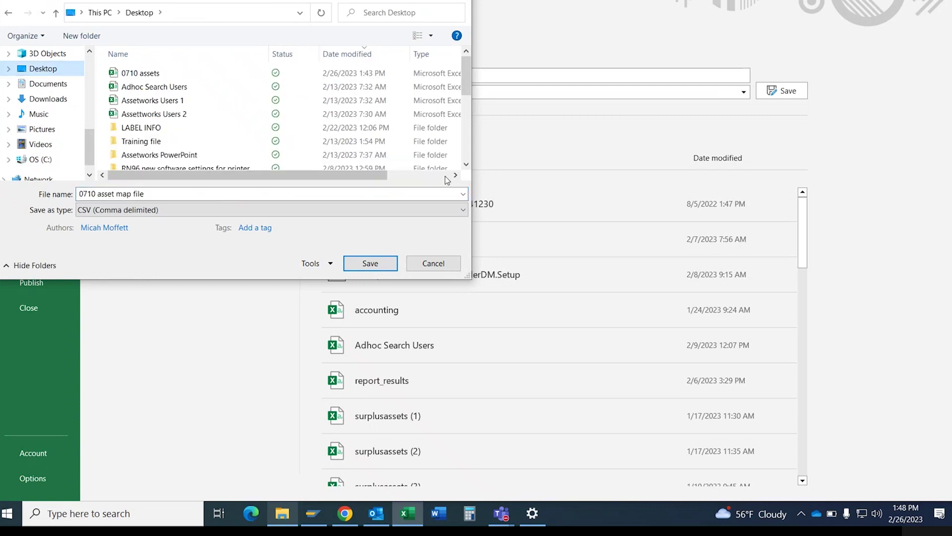
{"action": "left_click", "coordinate": [380, 265]}
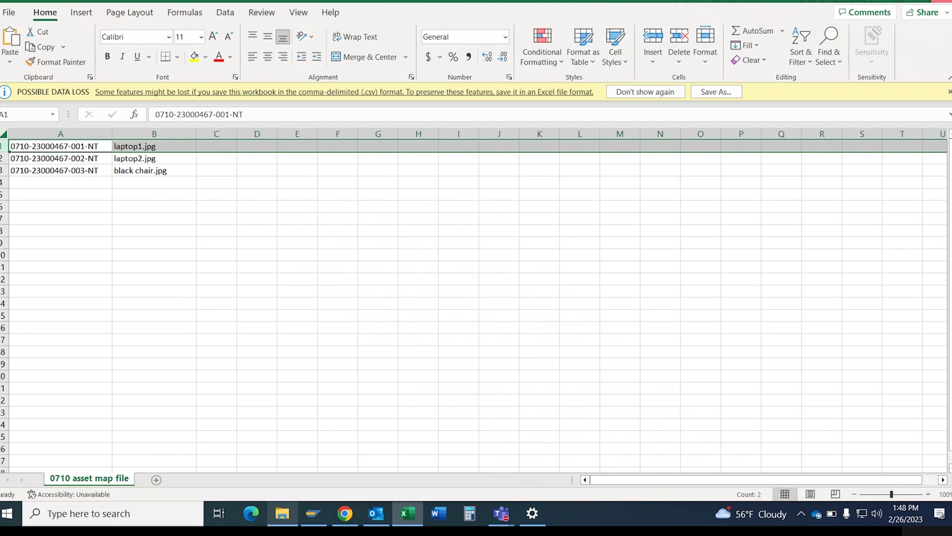
{"action": "left_click", "coordinate": [907, 6]}
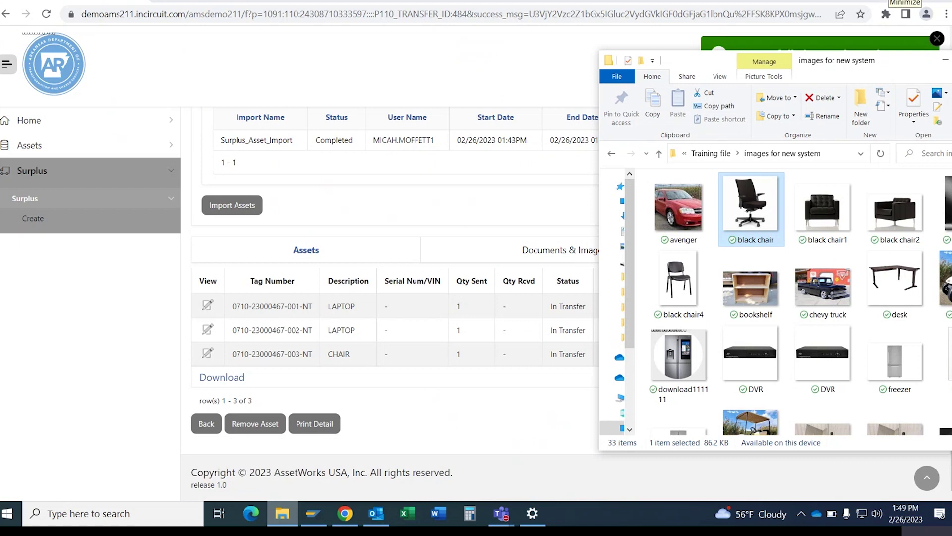
Clear windows off the desktop and create a compressed zipped folder named '0710 images'
{"action": "left_click", "coordinate": [903, 1]}
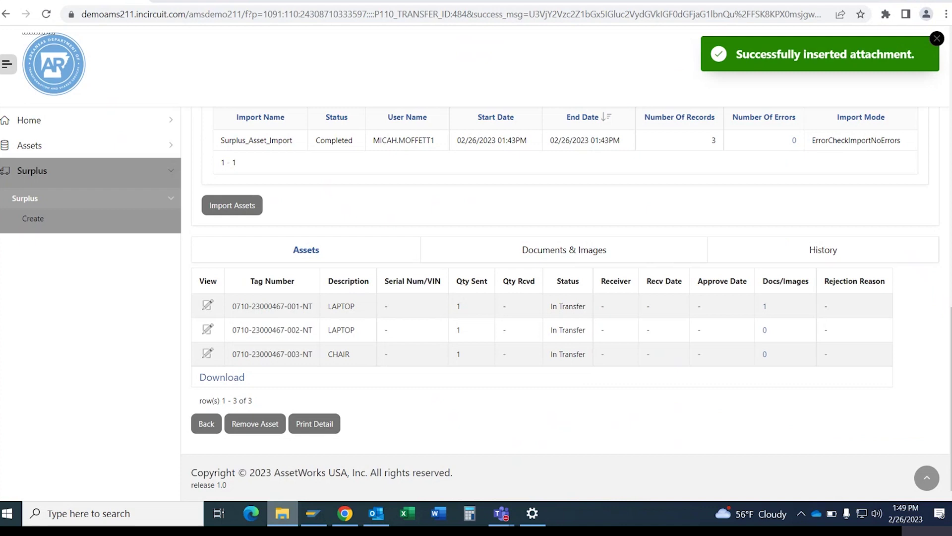
{"action": "left_click", "coordinate": [781, 2]}
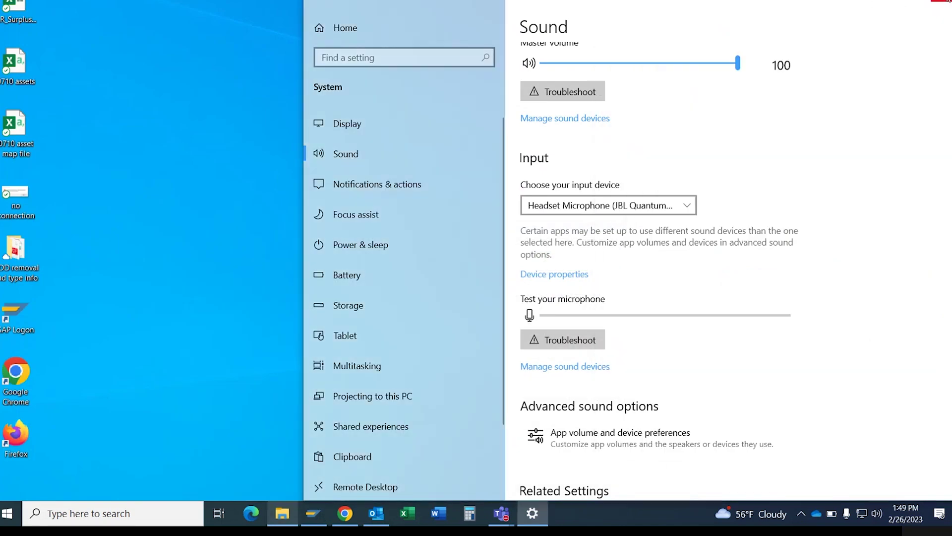
{"action": "left_click", "coordinate": [948, 1]}
{"action": "right_click", "coordinate": [291, 223]}
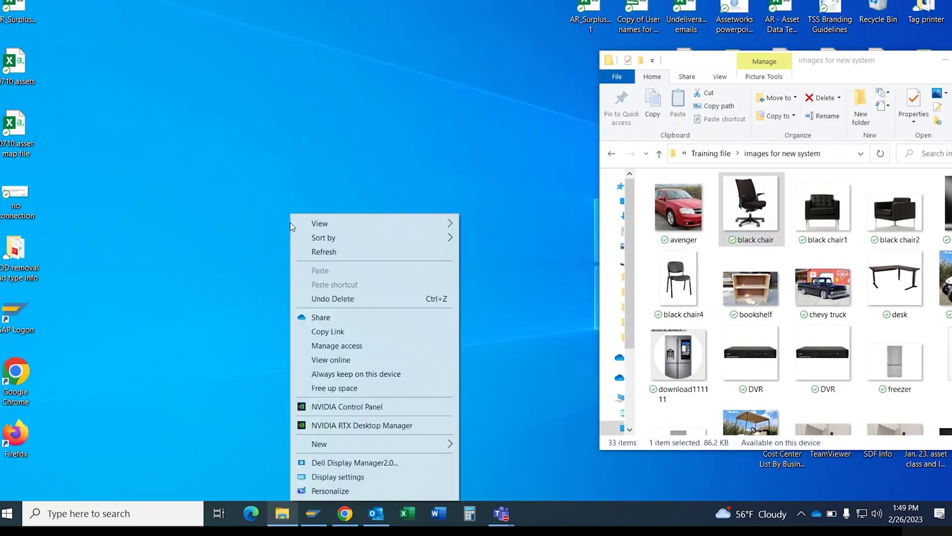
{"action": "mouse_move", "coordinate": [332, 449]}
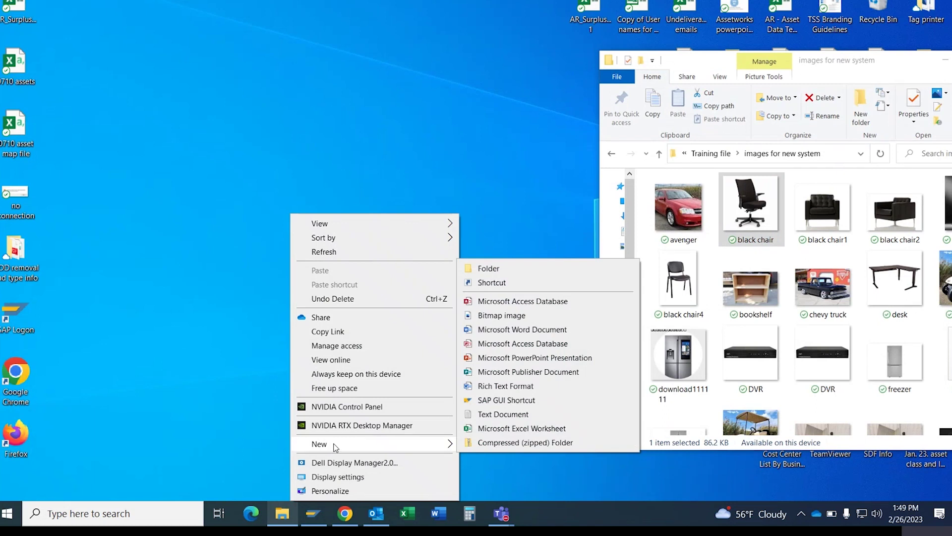
{"action": "left_click", "coordinate": [496, 443]}
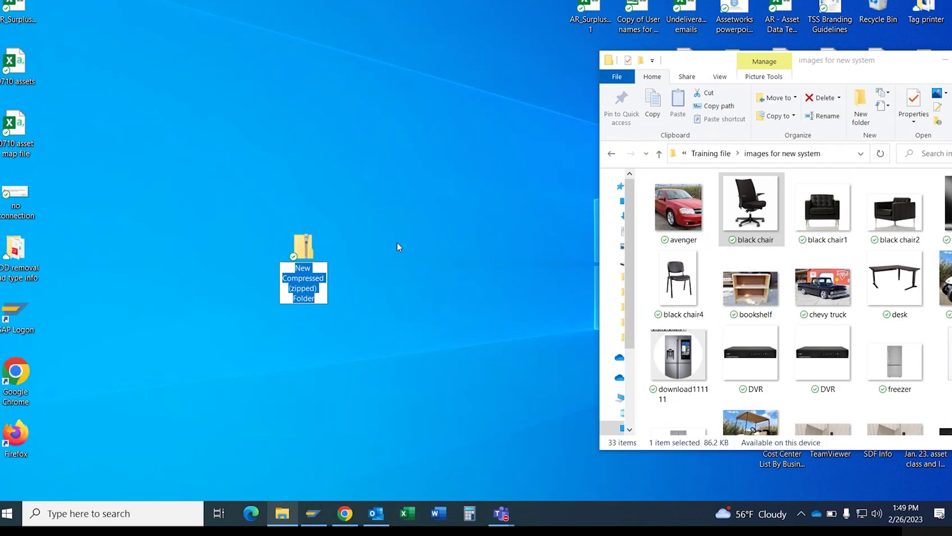
{"action": "type", "text": "0710"}
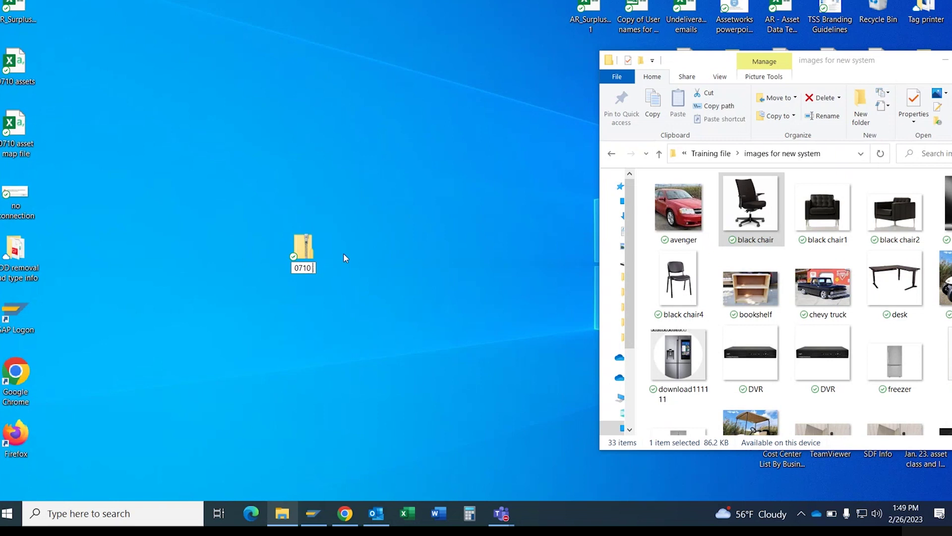
{"action": "type", "text": "  images"}
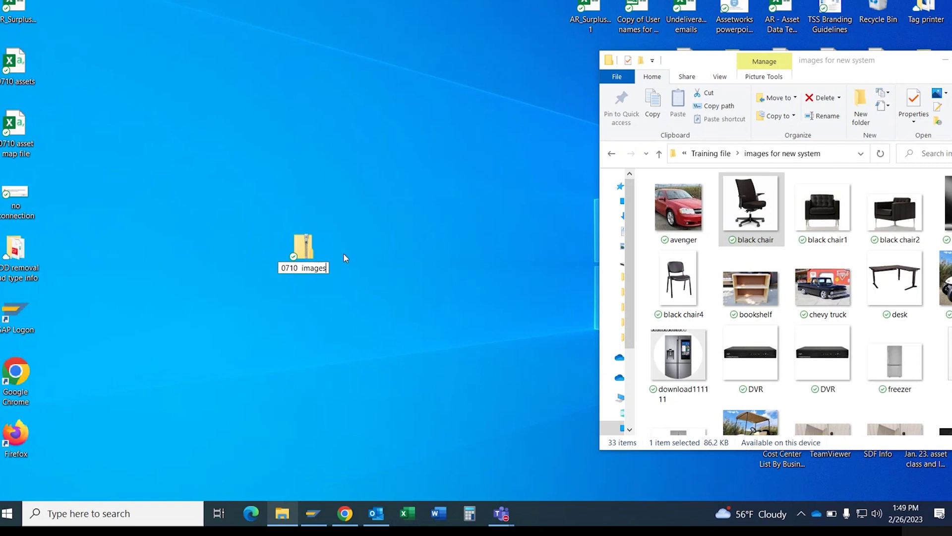
{"action": "key", "text": "Return"}
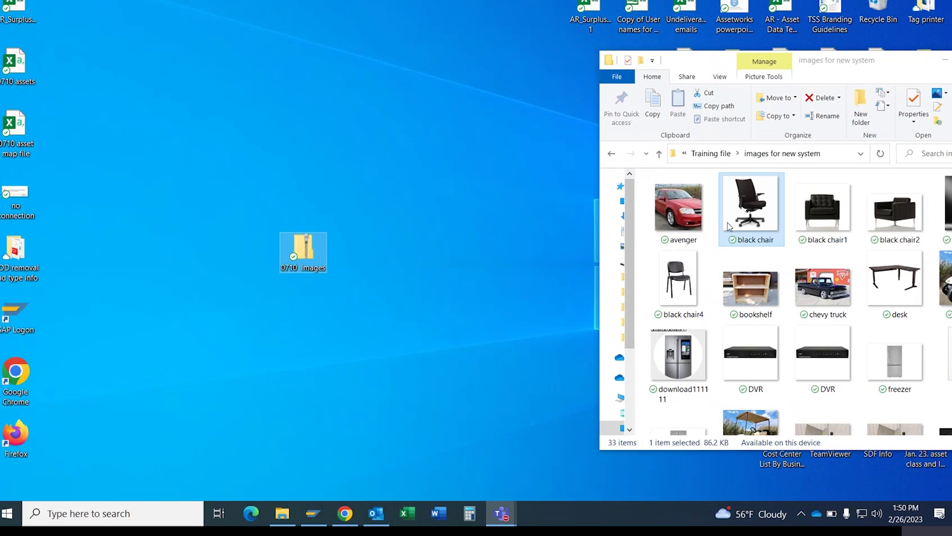
Copy the black chair, laptop1 and laptop2 images into the 0710 images zip, placed beside the map file
{"action": "left_click_drag", "start_coordinate": [751, 210], "coordinate": [308, 260]}
{"action": "left_click_drag", "start_coordinate": [911, 64], "coordinate": [810, 3]}
{"action": "scroll", "coordinate": [800, 139], "scroll_direction": "down", "scroll_amount": 5}
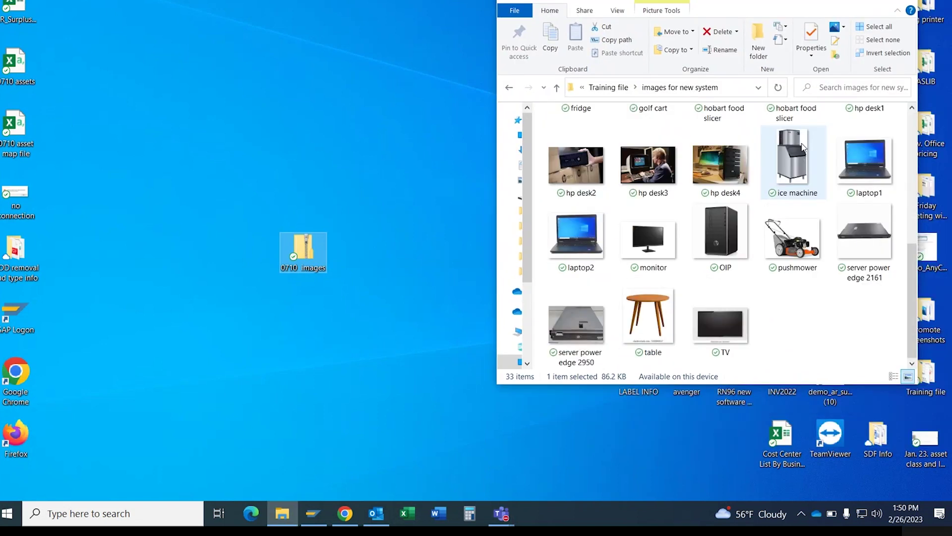
{"action": "left_click_drag", "start_coordinate": [879, 162], "coordinate": [307, 250]}
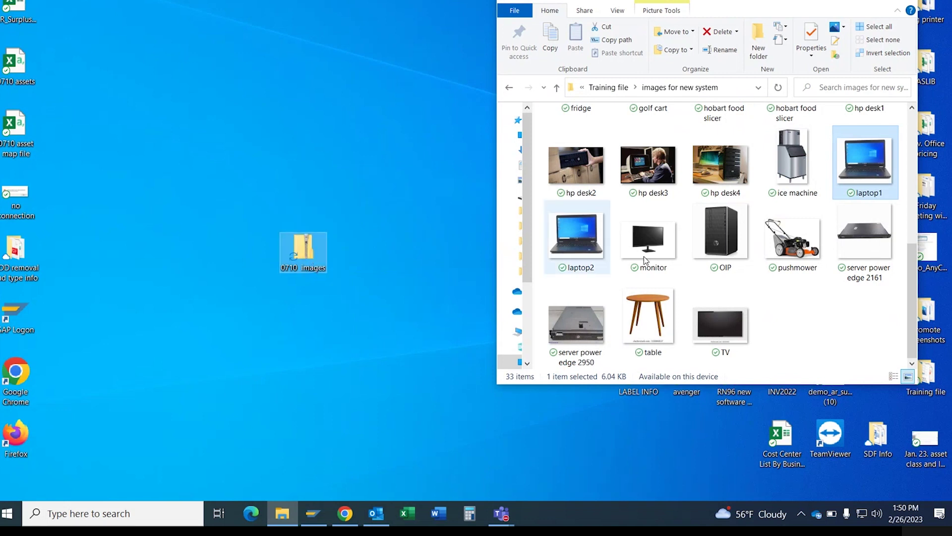
{"action": "left_click_drag", "start_coordinate": [590, 240], "coordinate": [317, 254]}
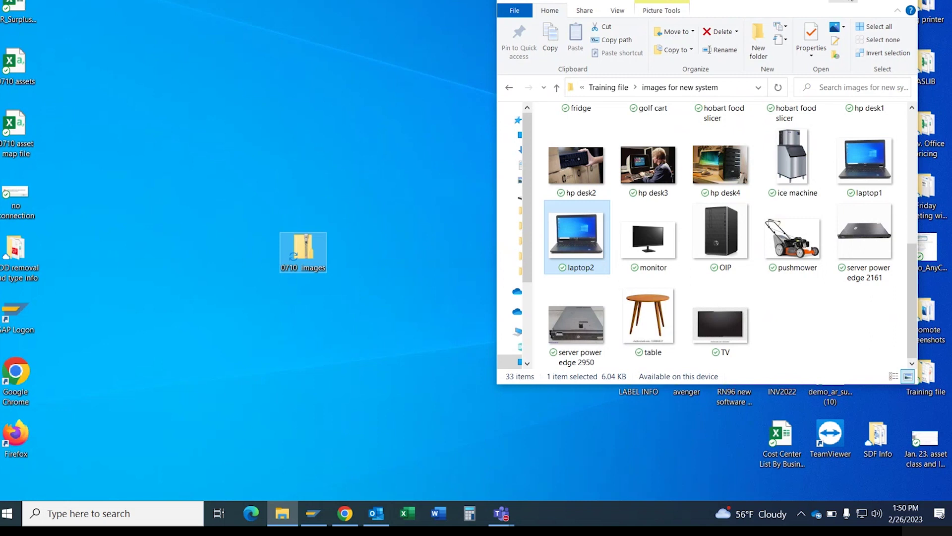
{"action": "left_click", "coordinate": [843, 2]}
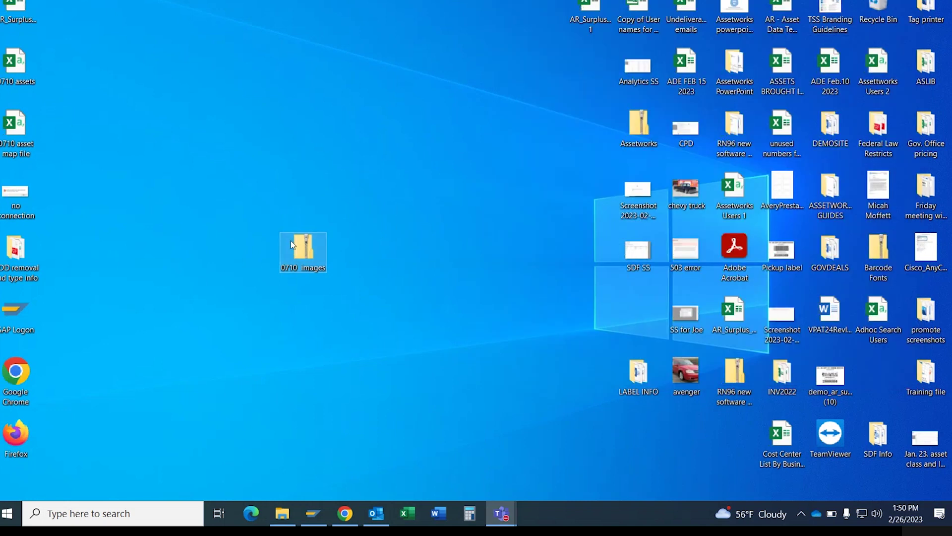
{"action": "left_click_drag", "start_coordinate": [290, 240], "coordinate": [61, 129]}
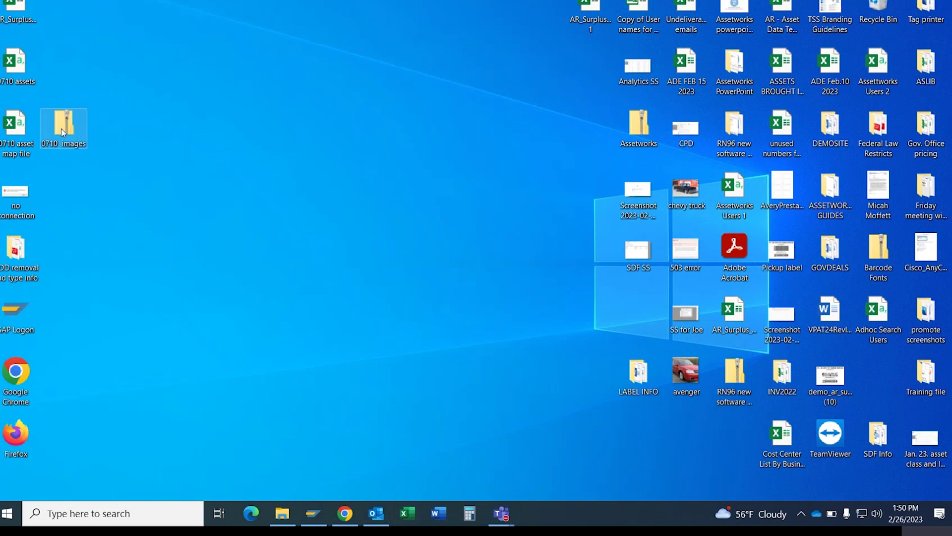
Bring back the Surplus Detail page and resize the browser to uncover the desktop files
{"action": "mouse_move", "coordinate": [344, 514]}
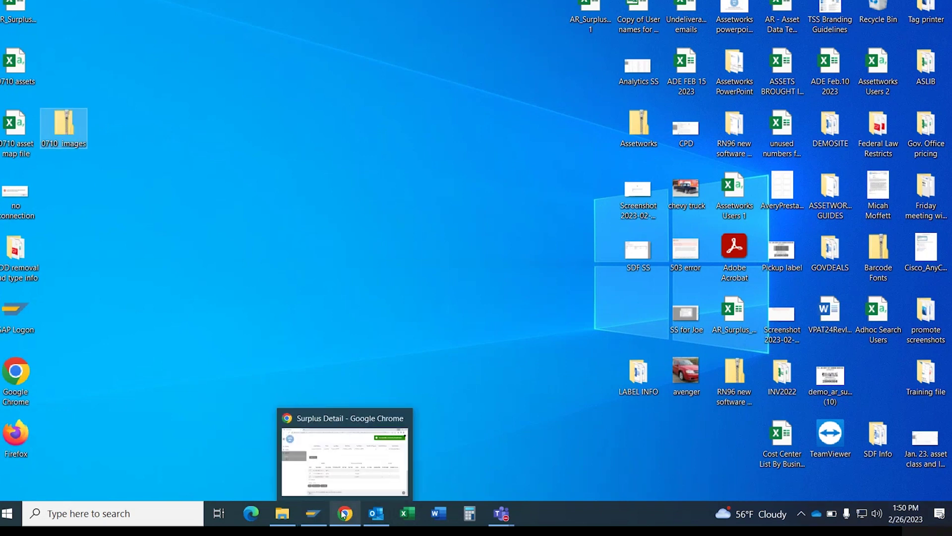
{"action": "left_click", "coordinate": [346, 467]}
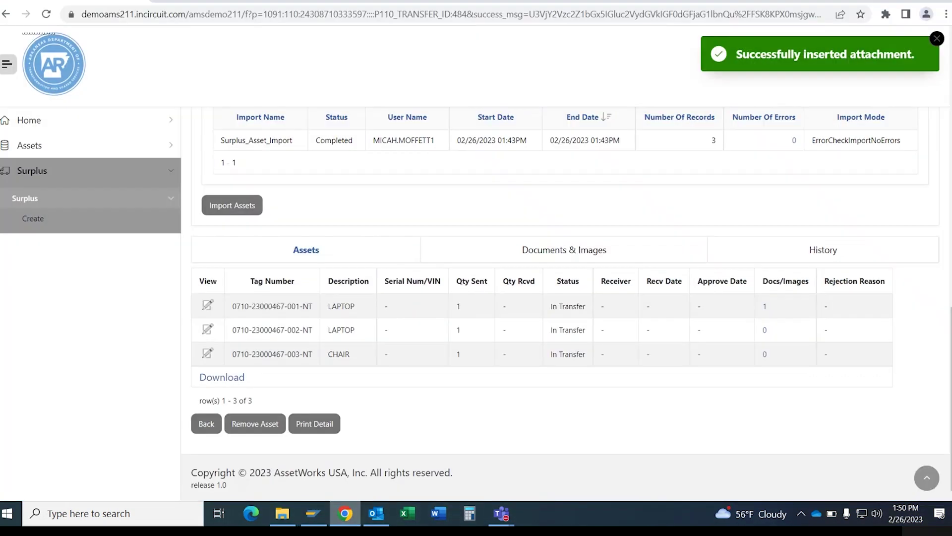
{"action": "left_click", "coordinate": [917, 1]}
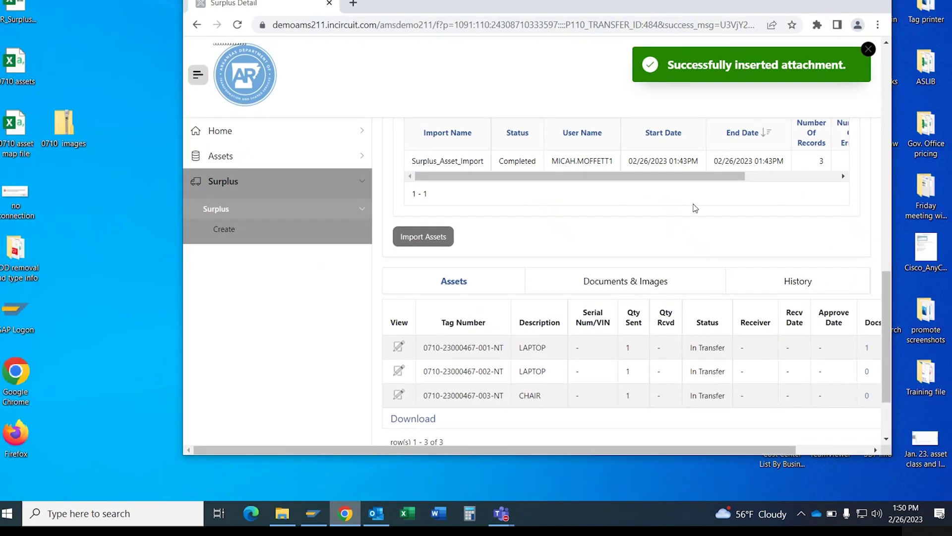
{"action": "left_click_drag", "start_coordinate": [483, 6], "coordinate": [537, 14]}
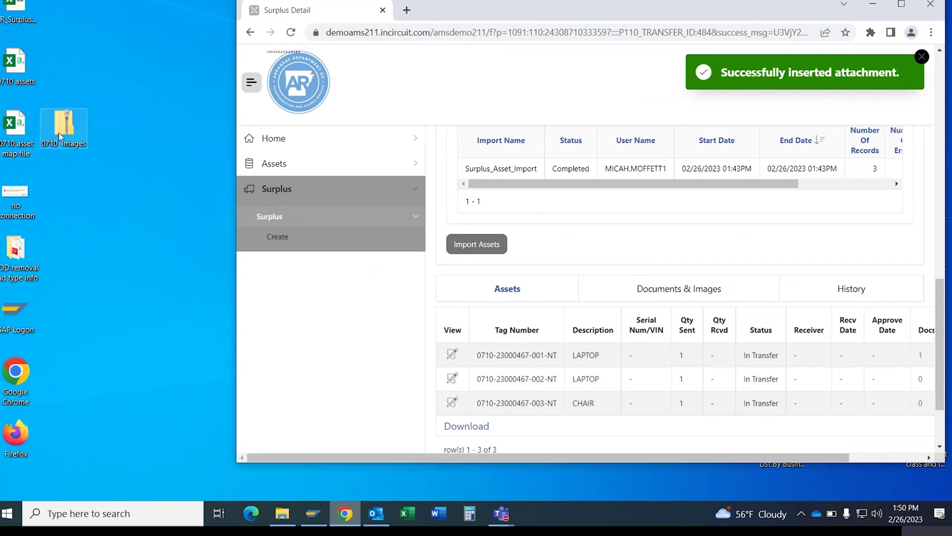
Submit a Batch Attachment Import with 0710 images.zip and 0710 asset map file.csv
{"action": "left_click", "coordinate": [291, 169]}
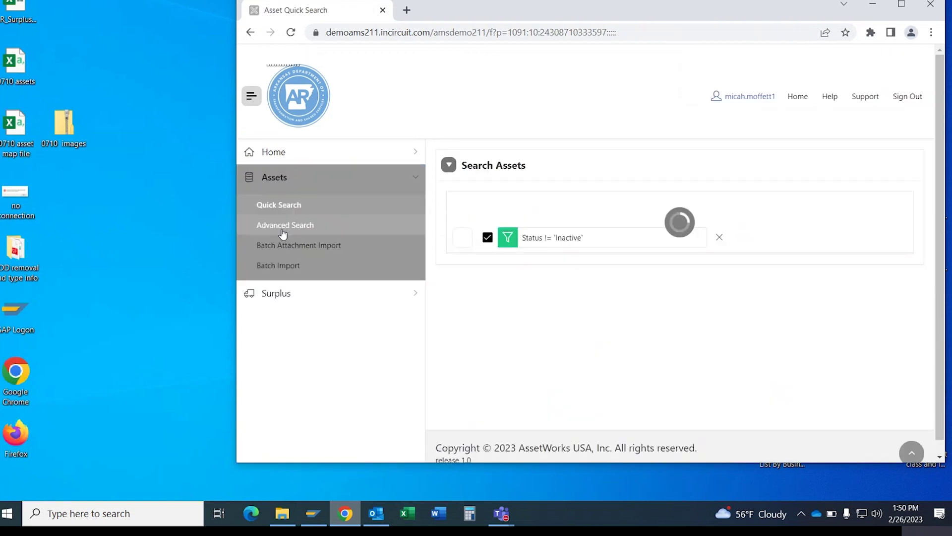
{"action": "left_click", "coordinate": [287, 250]}
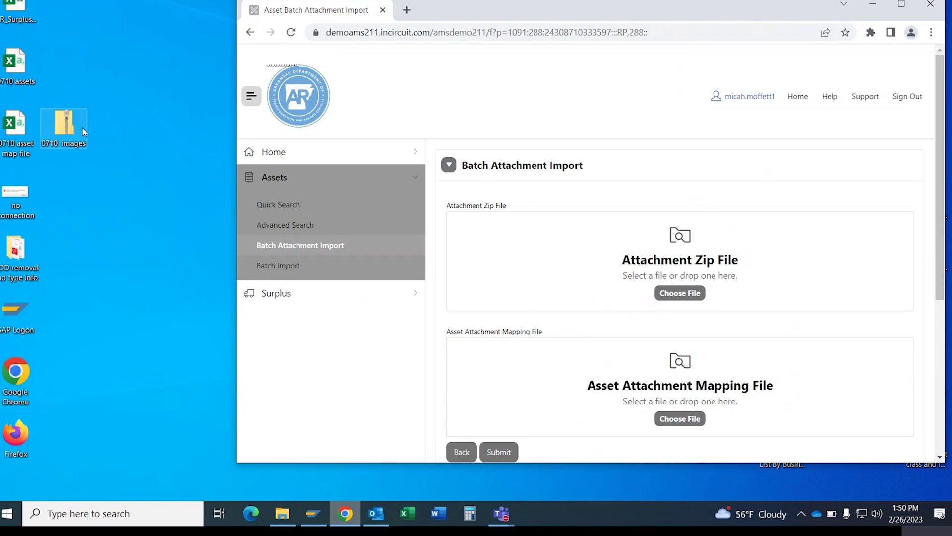
{"action": "left_click_drag", "start_coordinate": [75, 130], "coordinate": [659, 257]}
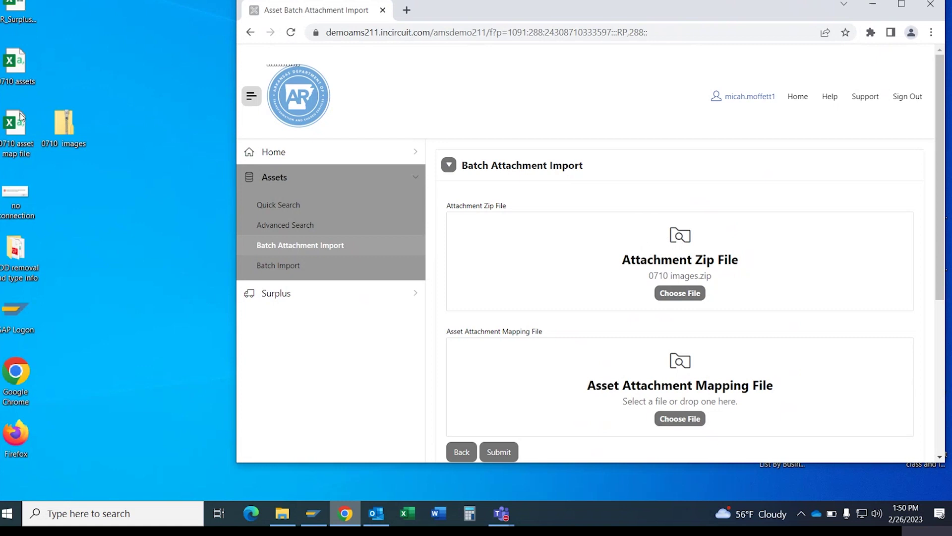
{"action": "left_click_drag", "start_coordinate": [8, 134], "coordinate": [657, 370]}
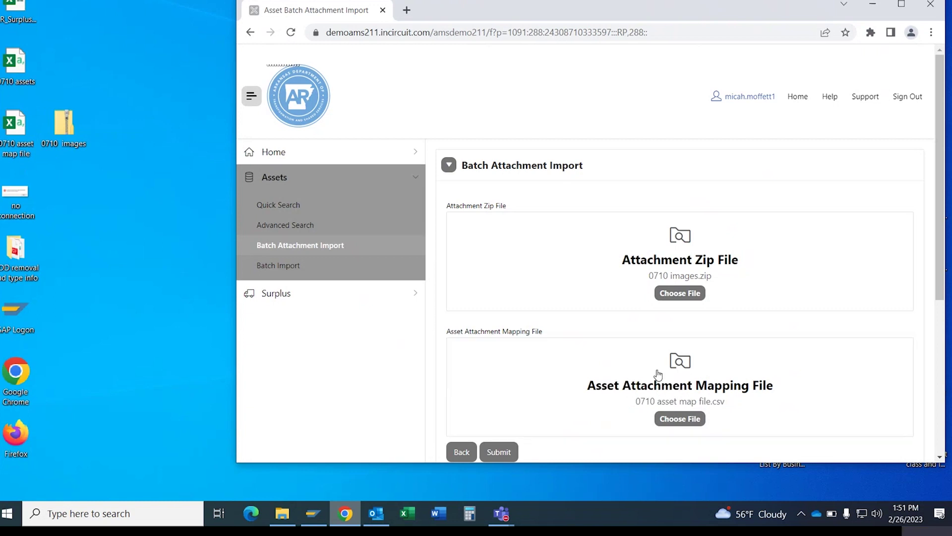
{"action": "left_click", "coordinate": [502, 452]}
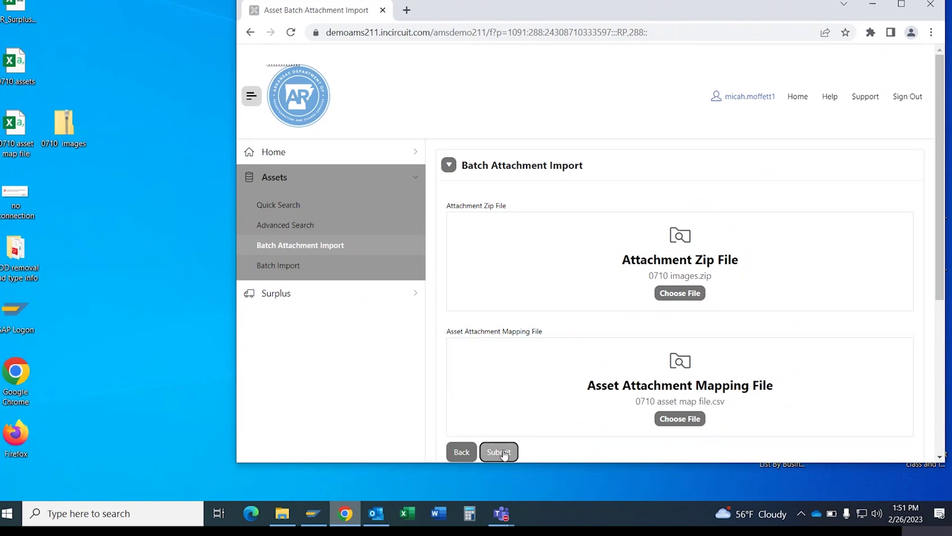
Maximize the browser and clear the date filter to show the 3-record import result
{"action": "left_click", "coordinate": [901, 4]}
{"action": "scroll", "coordinate": [756, 155], "scroll_direction": "down", "scroll_amount": 4}
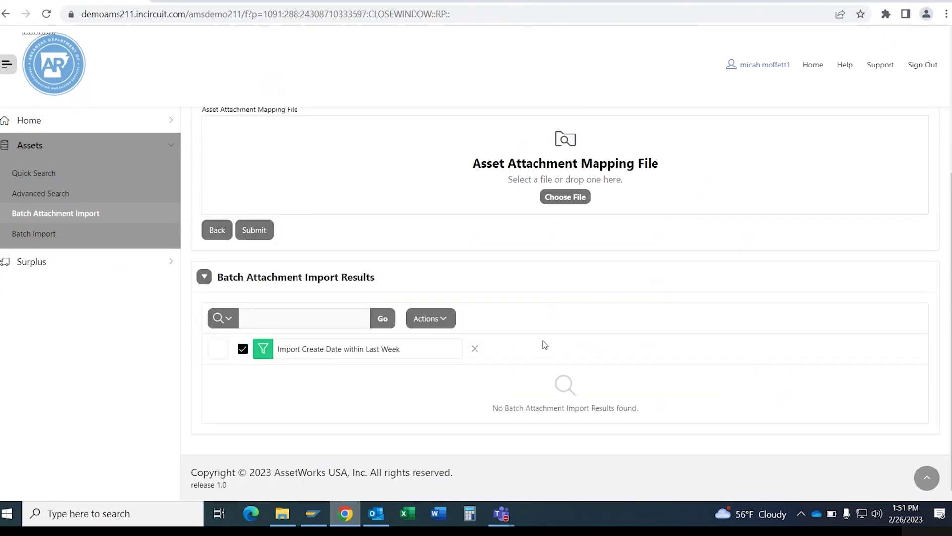
{"action": "left_click", "coordinate": [475, 349]}
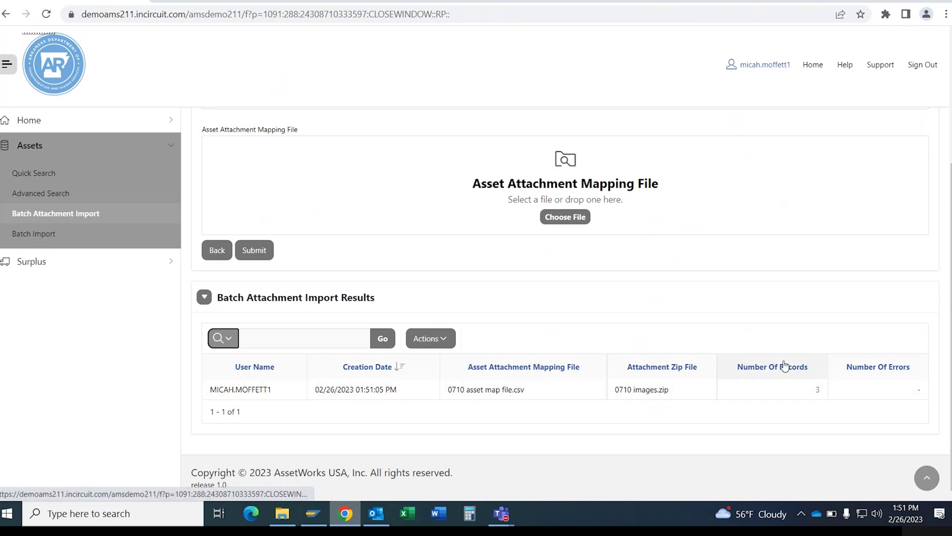
Open transfer 23000467 from the Surplus report and check its assets' image counts of 2, 1 and 1
{"action": "left_click", "coordinate": [65, 262]}
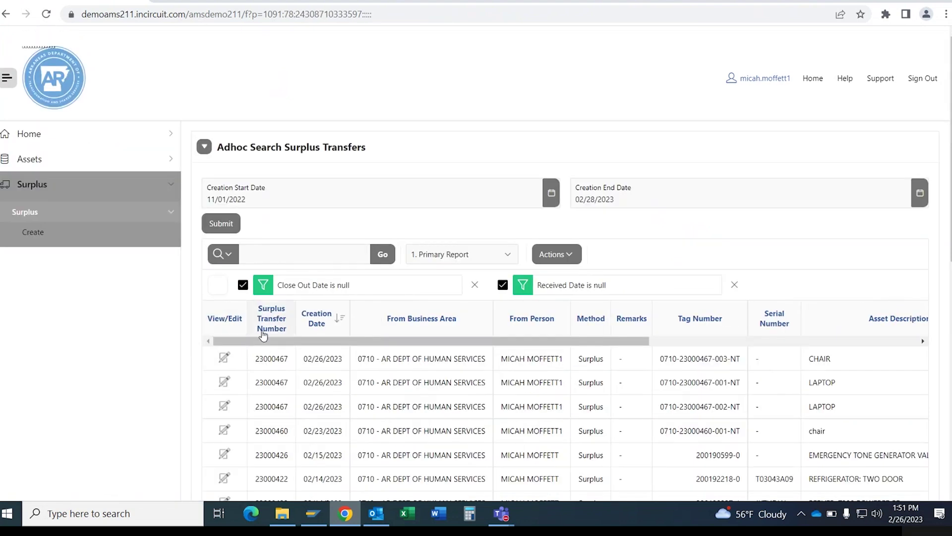
{"action": "left_click", "coordinate": [224, 358]}
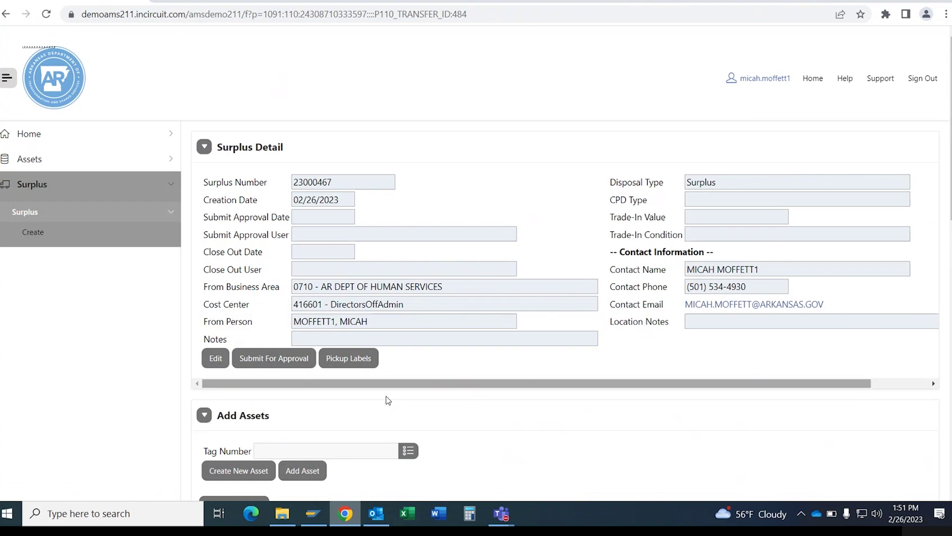
{"action": "scroll", "coordinate": [478, 398], "scroll_direction": "down", "scroll_amount": 2}
{"action": "scroll", "coordinate": [478, 397], "scroll_direction": "down", "scroll_amount": 8}
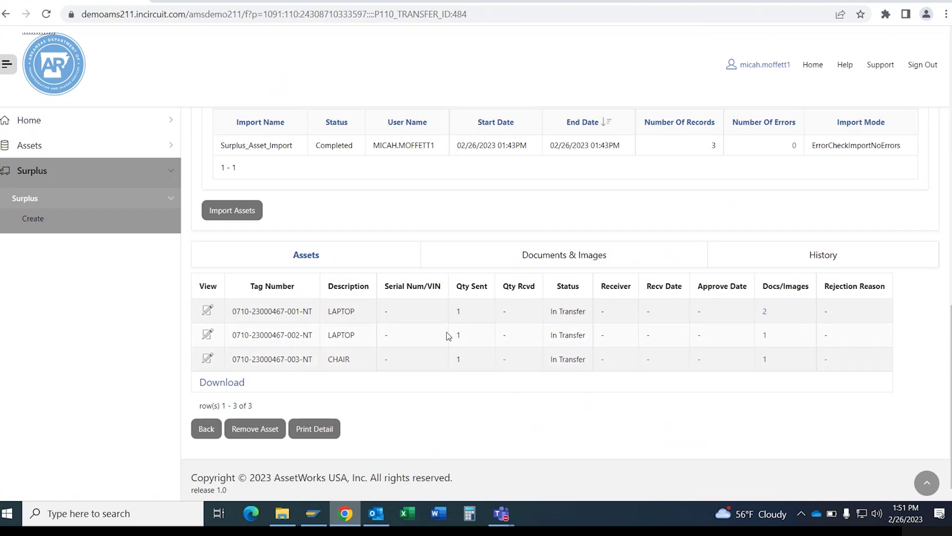
{"action": "scroll", "coordinate": [448, 334], "scroll_direction": "up", "scroll_amount": 2}
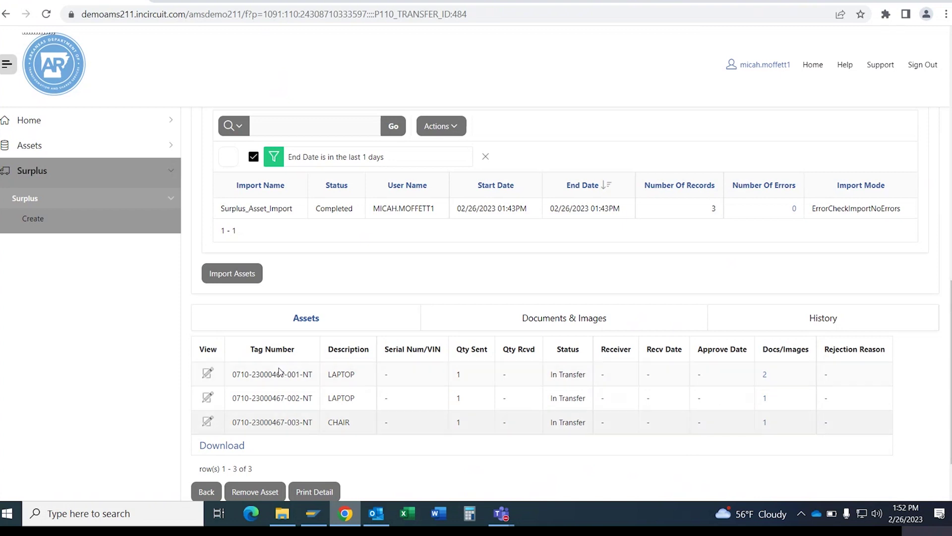
{"action": "scroll", "coordinate": [291, 396], "scroll_direction": "up", "scroll_amount": 10}
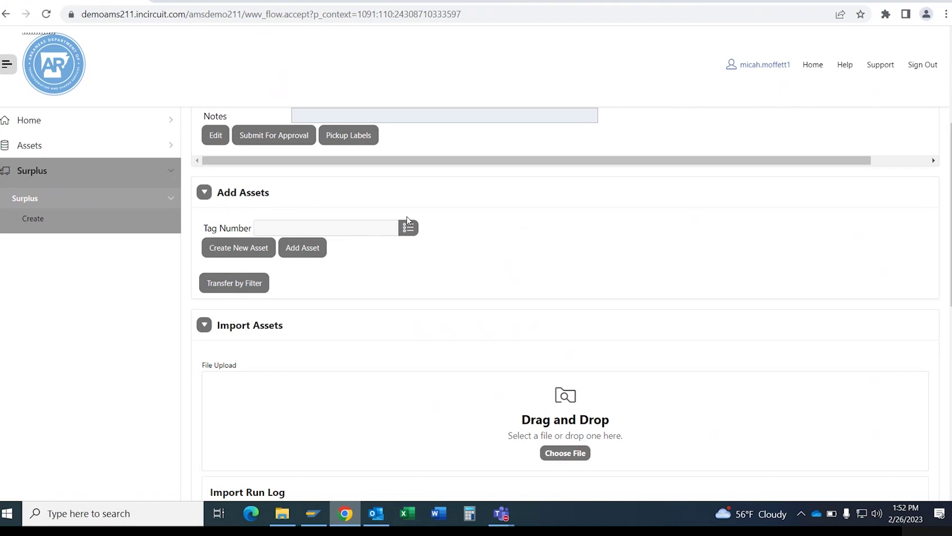
{"action": "left_click", "coordinate": [408, 230]}
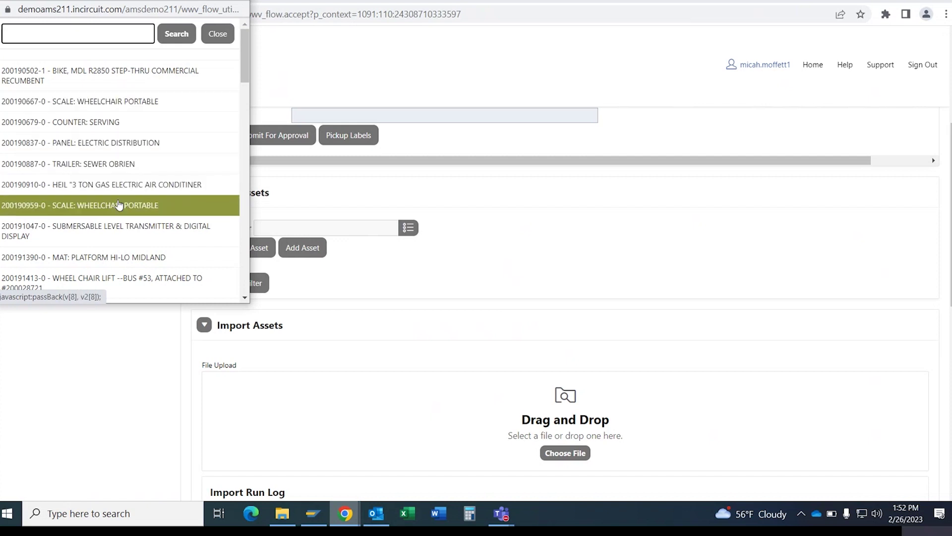
{"action": "left_click", "coordinate": [22, 186]}
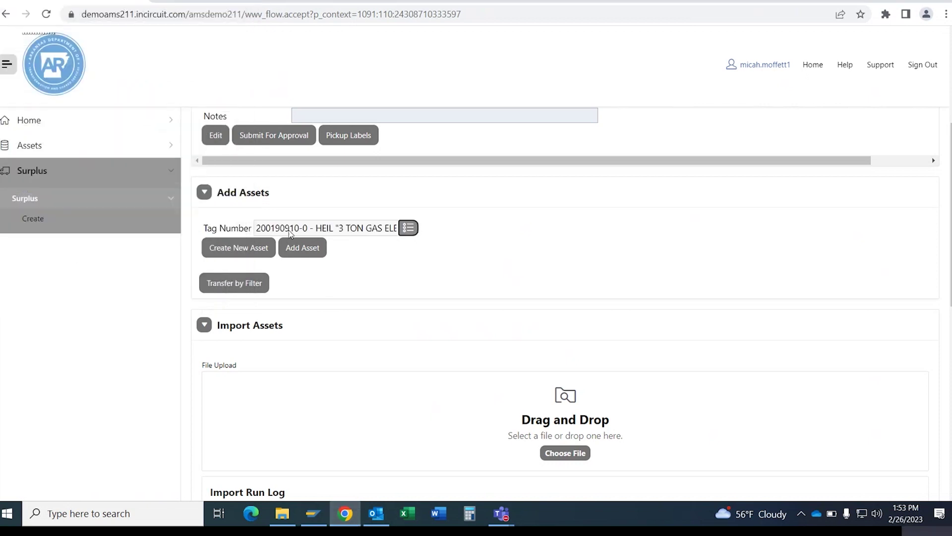
{"action": "left_click", "coordinate": [300, 253]}
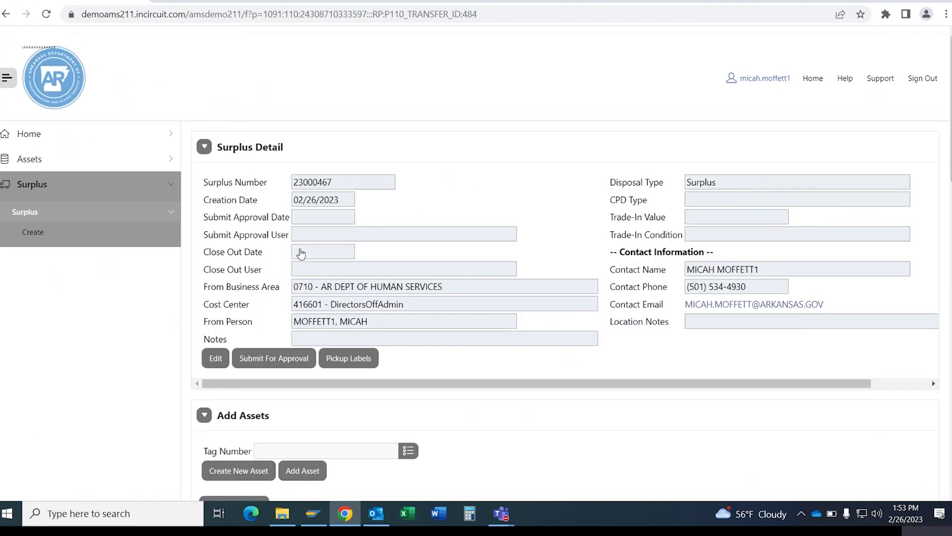
{"action": "scroll", "coordinate": [301, 253], "scroll_direction": "down", "scroll_amount": 15}
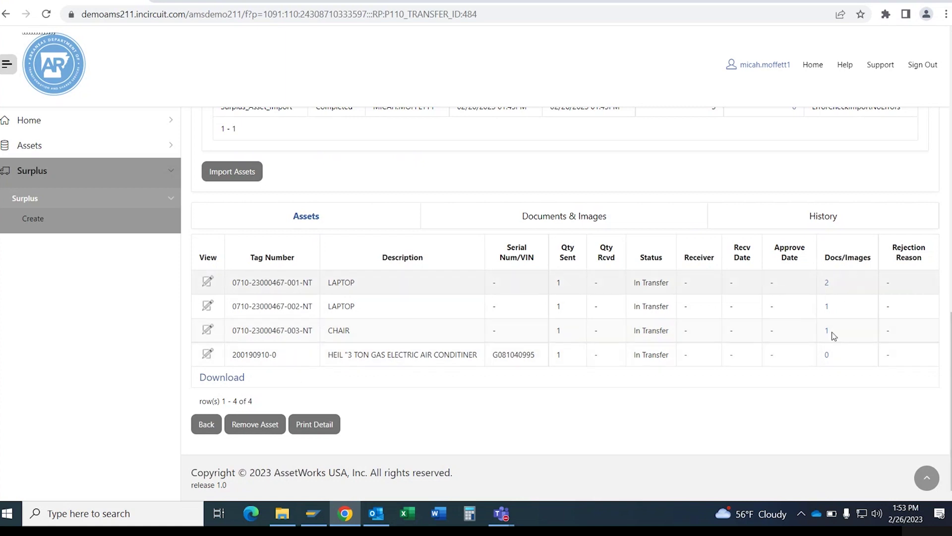
{"action": "left_click", "coordinate": [827, 356]}
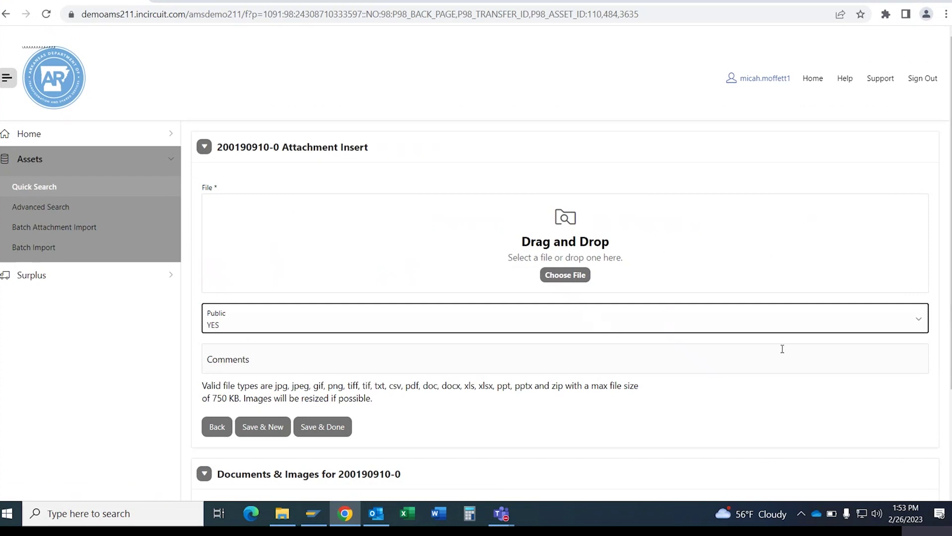
{"action": "left_click", "coordinate": [567, 276]}
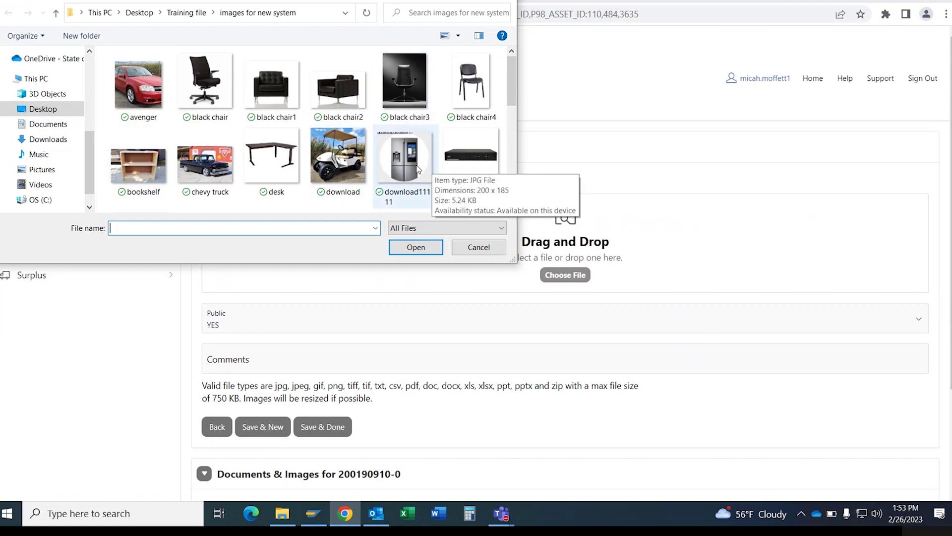
{"action": "scroll", "coordinate": [370, 169], "scroll_direction": "down", "scroll_amount": 3}
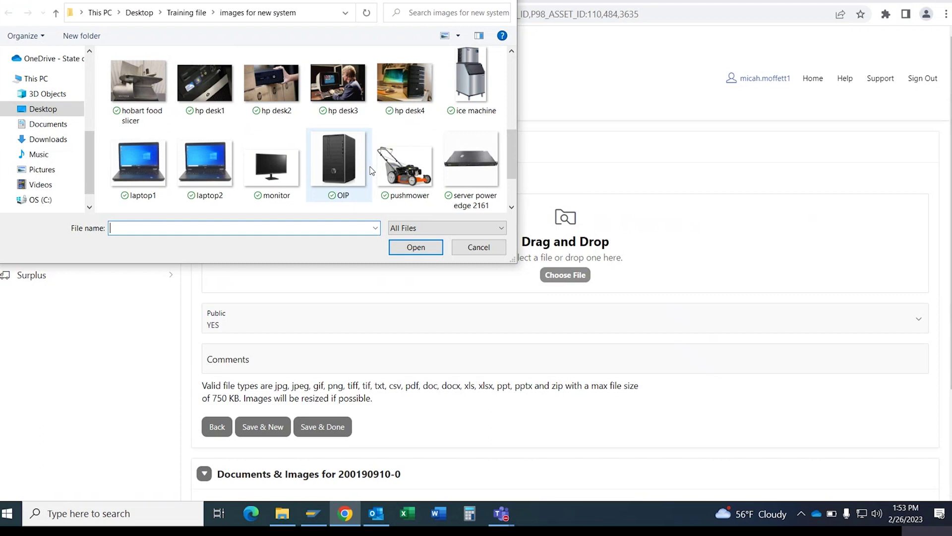
{"action": "scroll", "coordinate": [371, 171], "scroll_direction": "down", "scroll_amount": 2}
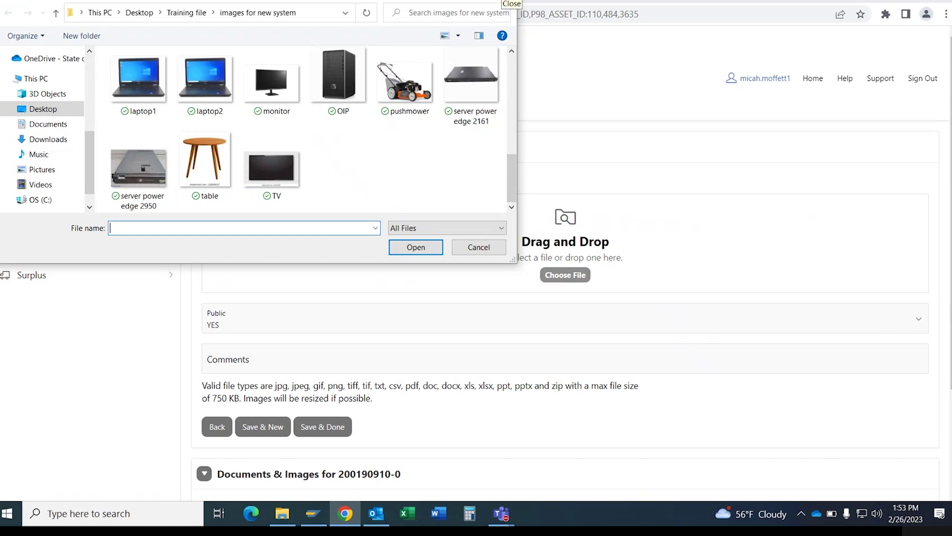
{"action": "key", "text": "Escape"}
{"action": "scroll", "coordinate": [569, 259], "scroll_direction": "down", "scroll_amount": 3}
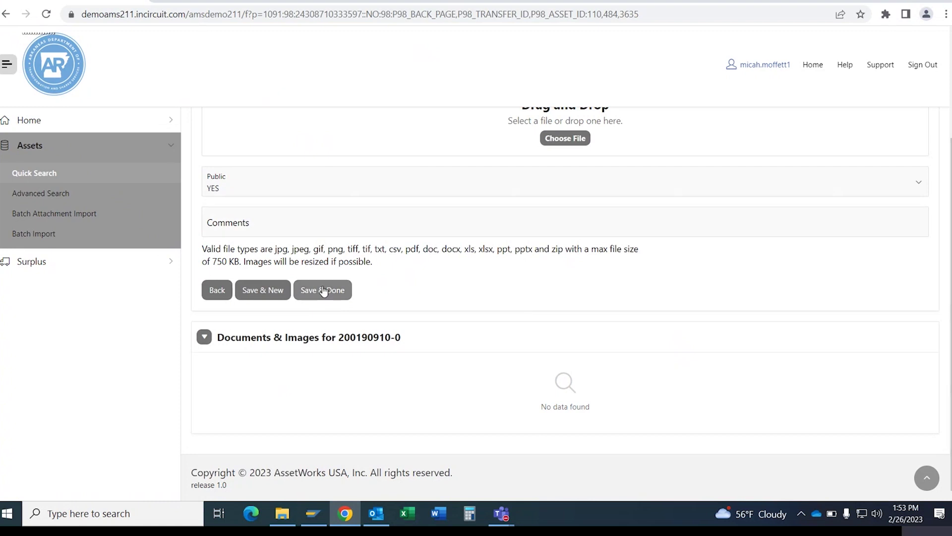
{"action": "left_click", "coordinate": [219, 291]}
{"action": "scroll", "coordinate": [264, 293], "scroll_direction": "down", "scroll_amount": 12}
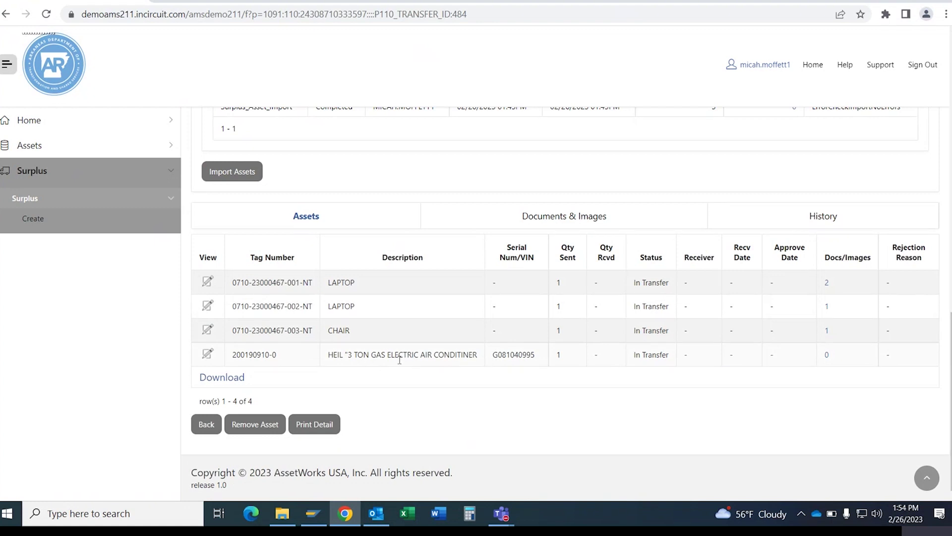
{"action": "left_click", "coordinate": [262, 430]}
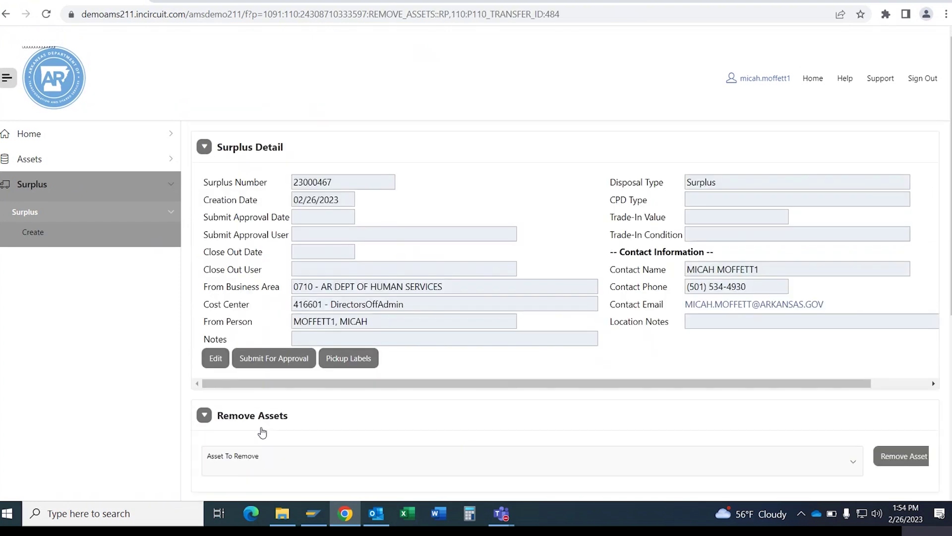
{"action": "scroll", "coordinate": [289, 409], "scroll_direction": "down", "scroll_amount": 5}
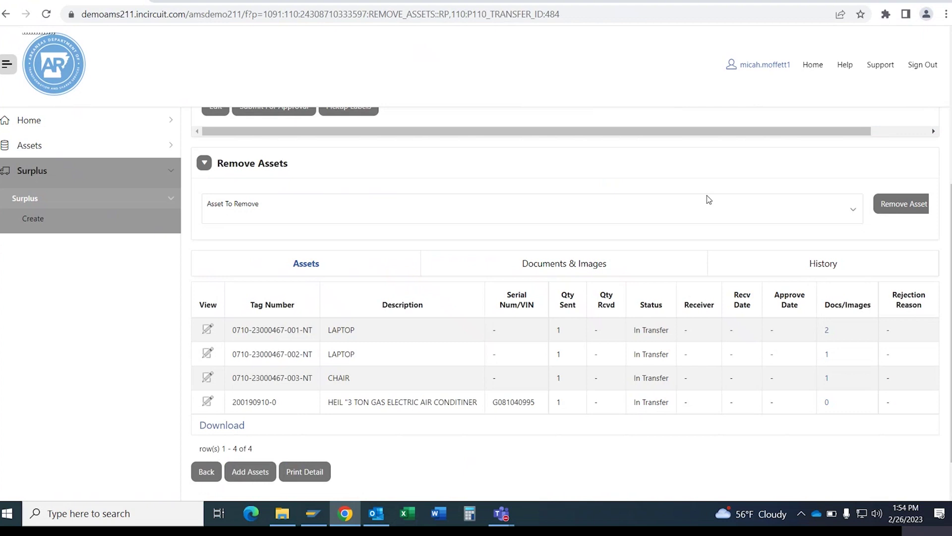
{"action": "left_click", "coordinate": [854, 211]}
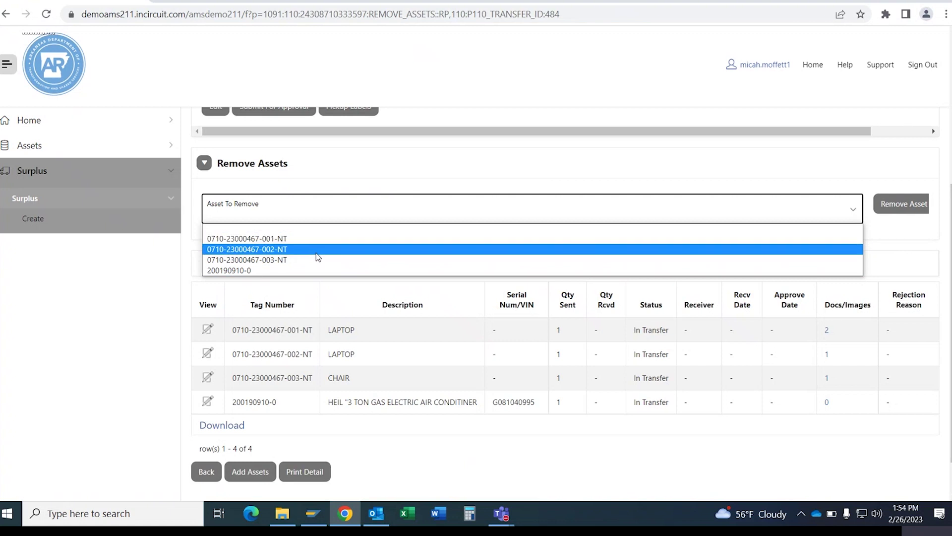
{"action": "left_click", "coordinate": [252, 271]}
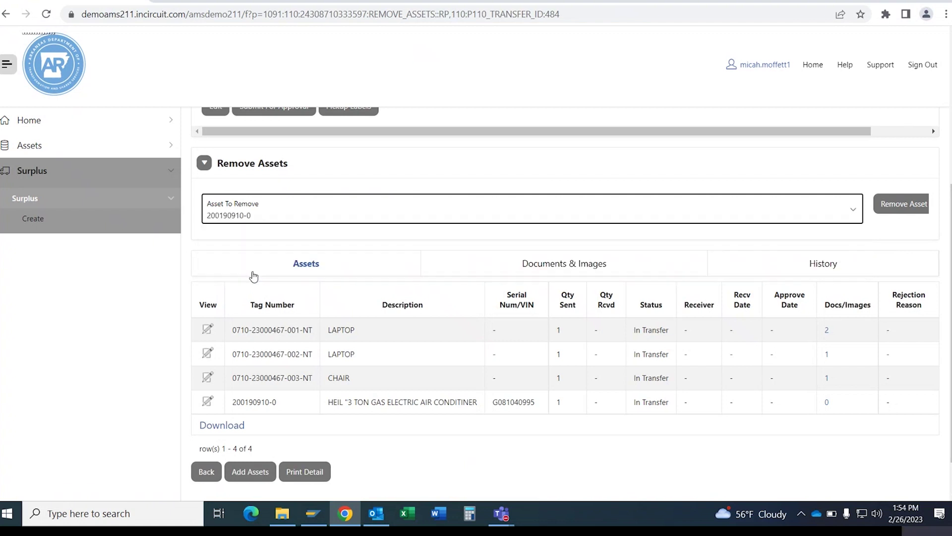
{"action": "left_click", "coordinate": [906, 207]}
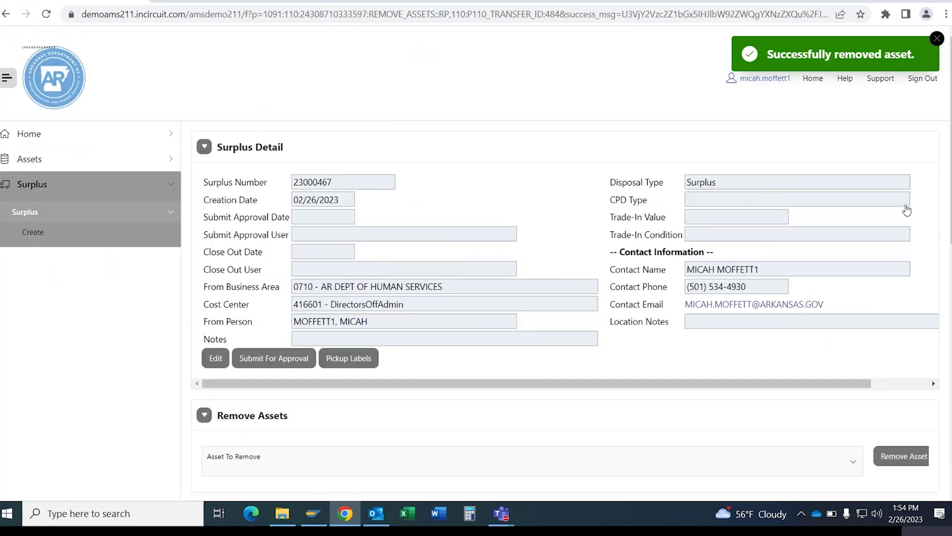
{"action": "scroll", "coordinate": [904, 206], "scroll_direction": "down", "scroll_amount": 3}
{"action": "scroll", "coordinate": [887, 208], "scroll_direction": "down", "scroll_amount": 2}
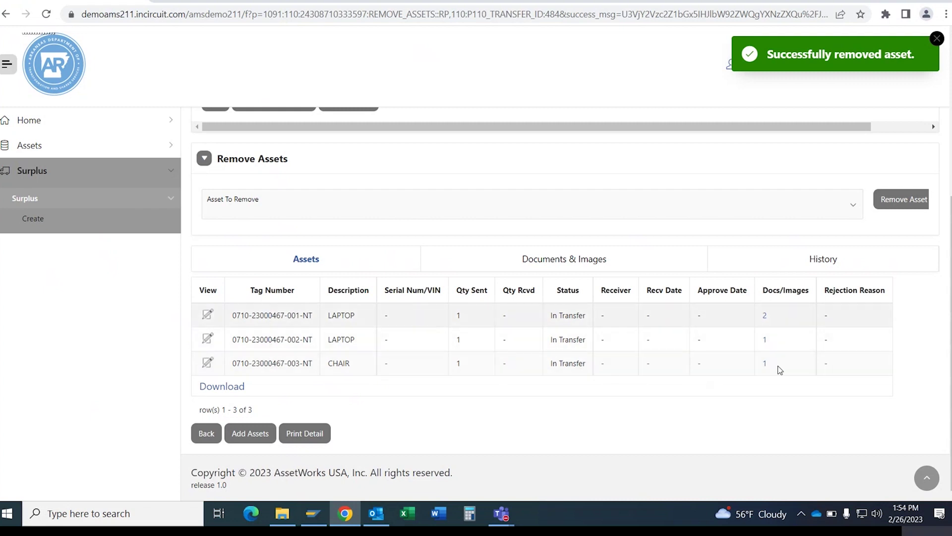
{"action": "scroll", "coordinate": [728, 404], "scroll_direction": "up", "scroll_amount": 4}
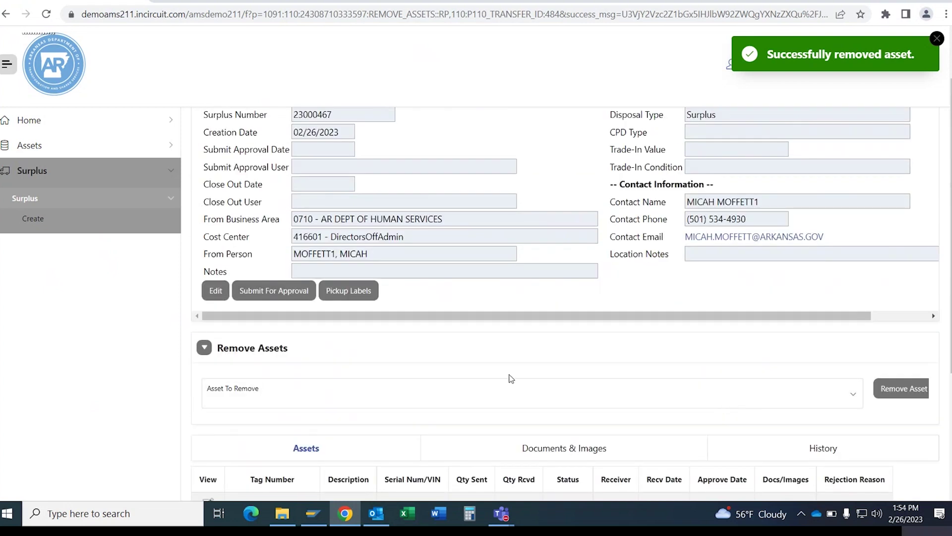
Submit surplus transfer 23000467 for approval, then look through the resulting Adhoc Search Surplus Transfers report
{"action": "left_click", "coordinate": [277, 294]}
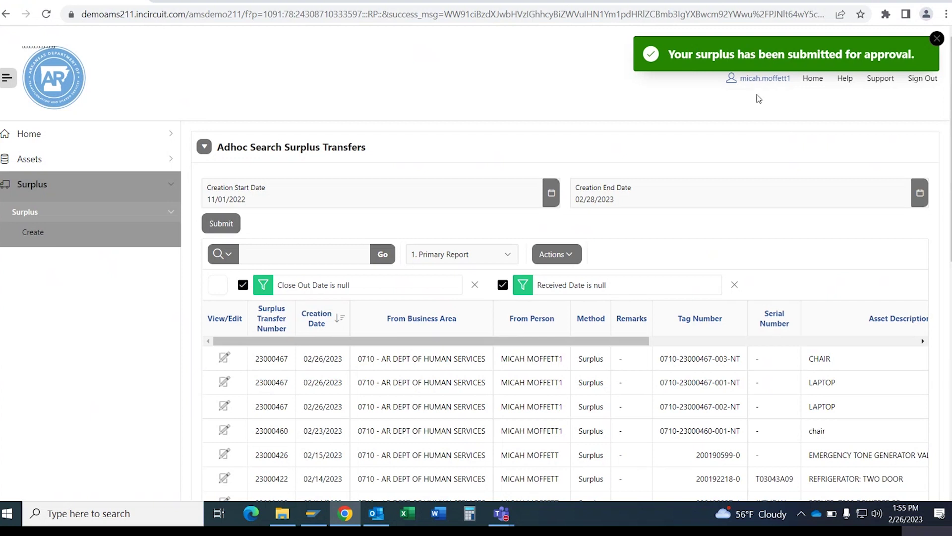
{"action": "scroll", "coordinate": [758, 99], "scroll_direction": "down", "scroll_amount": 10}
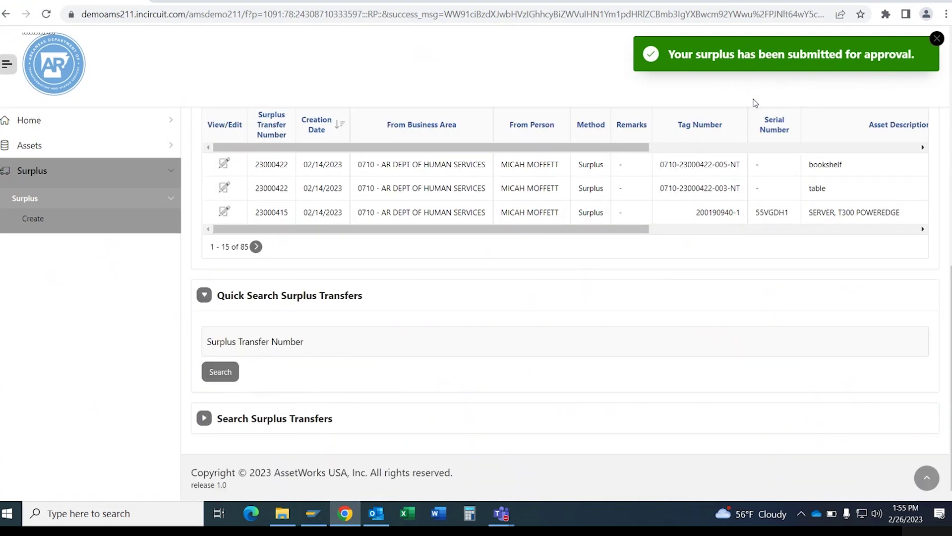
{"action": "scroll", "coordinate": [755, 102], "scroll_direction": "up", "scroll_amount": 6}
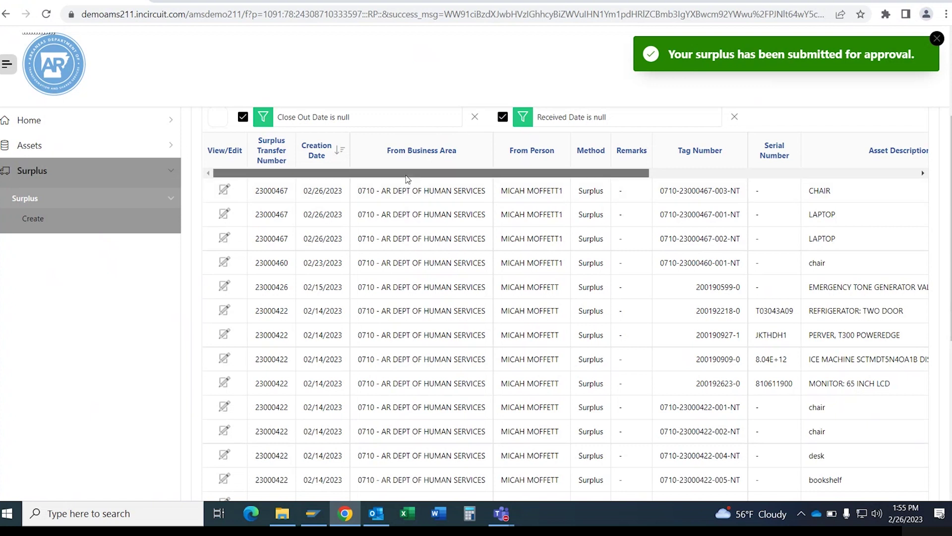
{"action": "scroll", "coordinate": [405, 180], "scroll_direction": "right", "scroll_amount": 4}
{"action": "scroll", "coordinate": [645, 180], "scroll_direction": "right", "scroll_amount": 4}
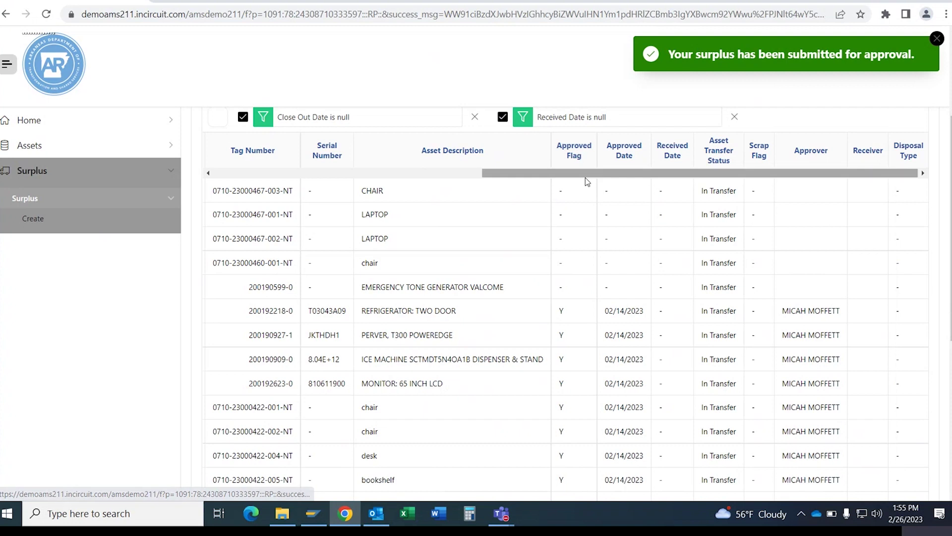
{"action": "scroll", "coordinate": [578, 181], "scroll_direction": "left", "scroll_amount": 8}
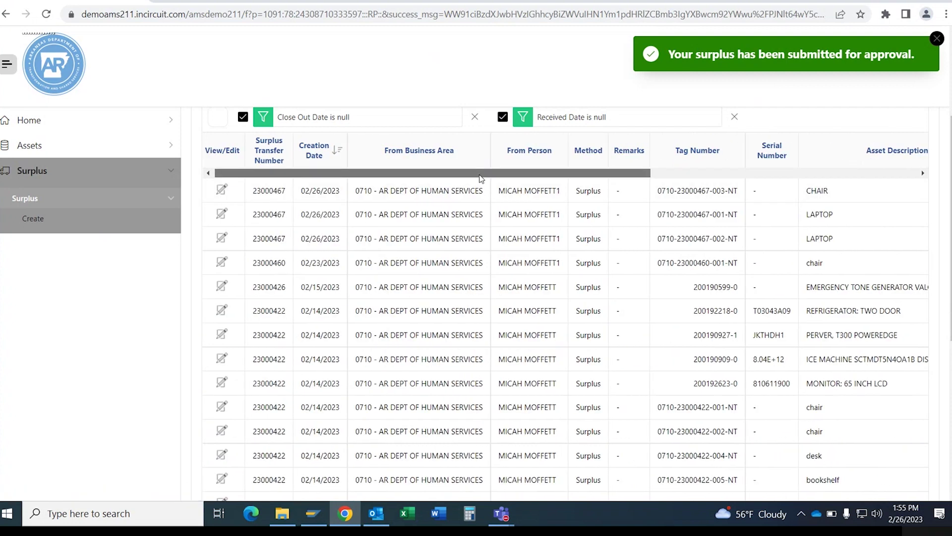
Scroll the surplus transfers report horizontally to view transfer 23000468's row
{"action": "left_click_drag", "start_coordinate": [452, 173], "coordinate": [758, 179]}
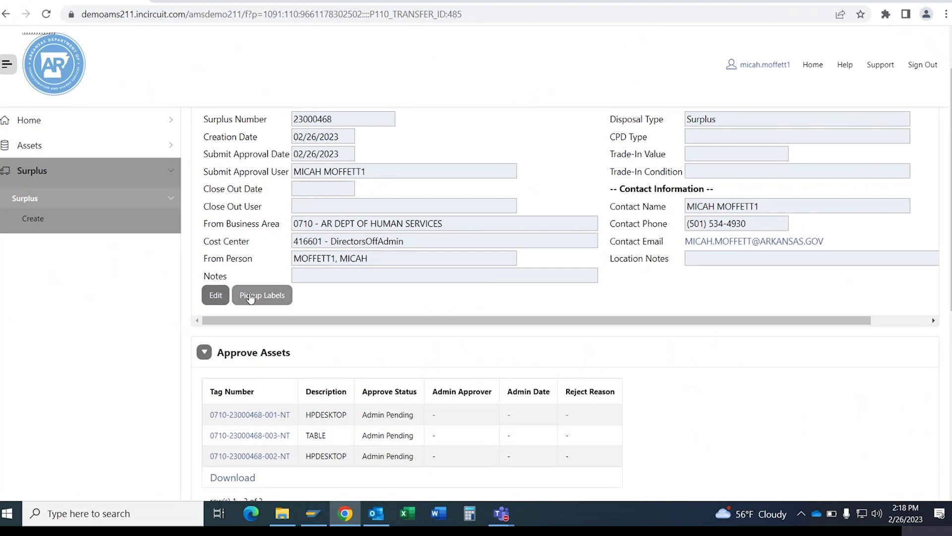
{"action": "left_click", "coordinate": [262, 295]}
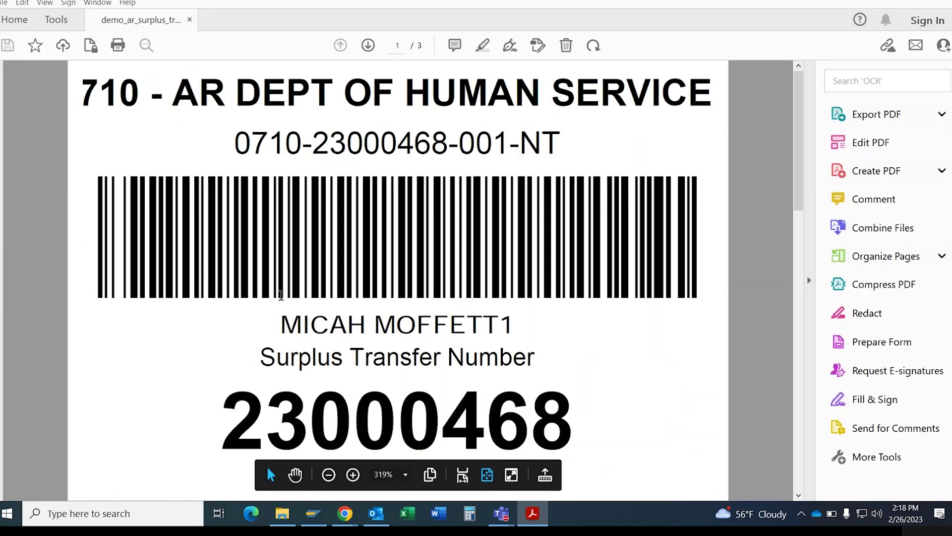
{"action": "scroll", "coordinate": [282, 296], "scroll_direction": "down", "scroll_amount": 3}
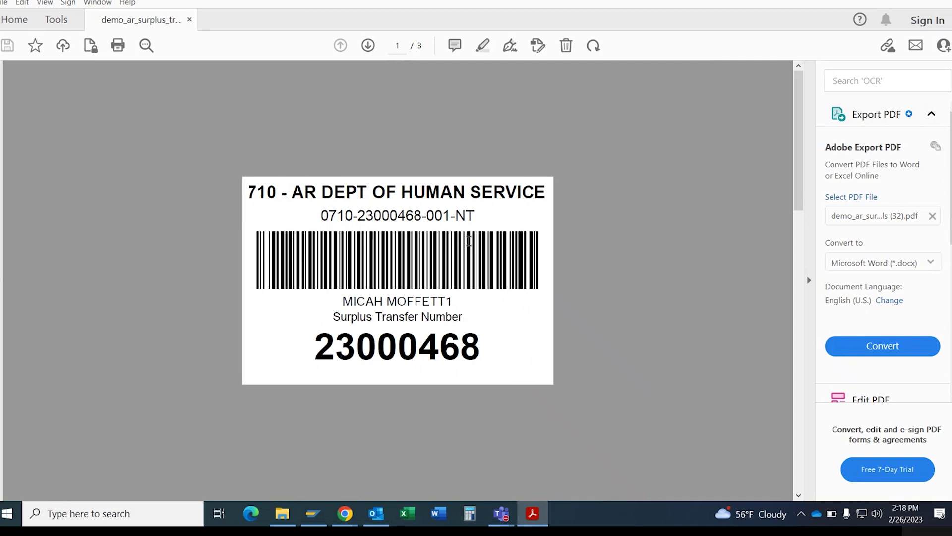
{"action": "key", "text": "super+Down"}
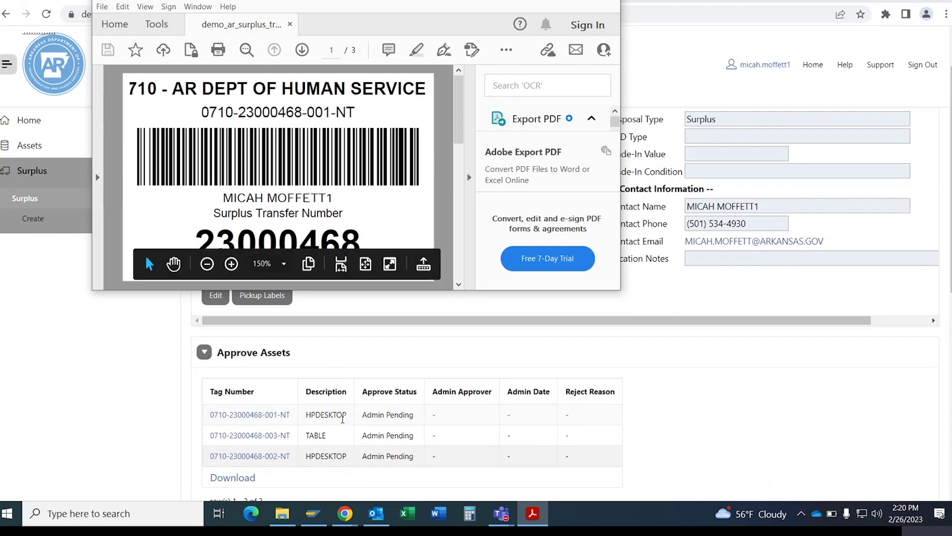
{"action": "scroll", "coordinate": [324, 168], "scroll_direction": "down", "scroll_amount": 3}
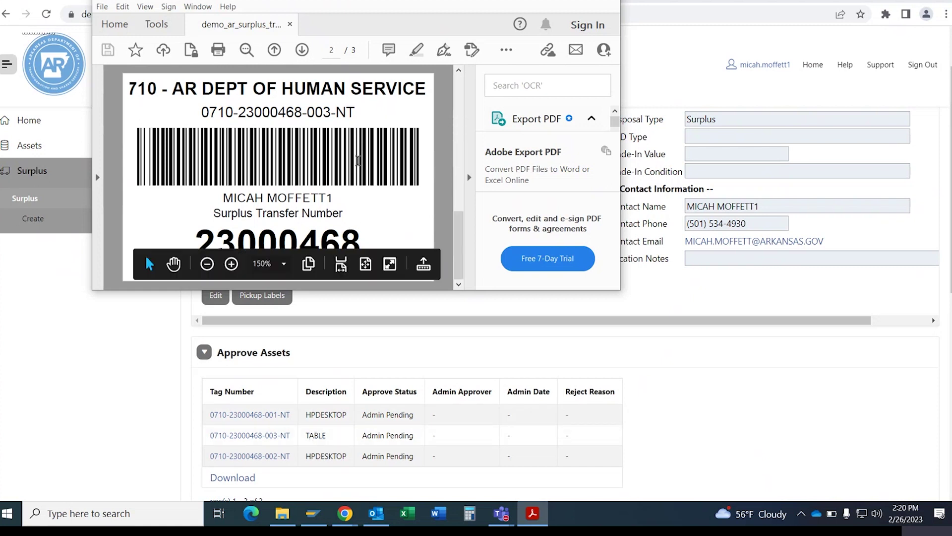
{"action": "scroll", "coordinate": [327, 107], "scroll_direction": "down", "scroll_amount": 3}
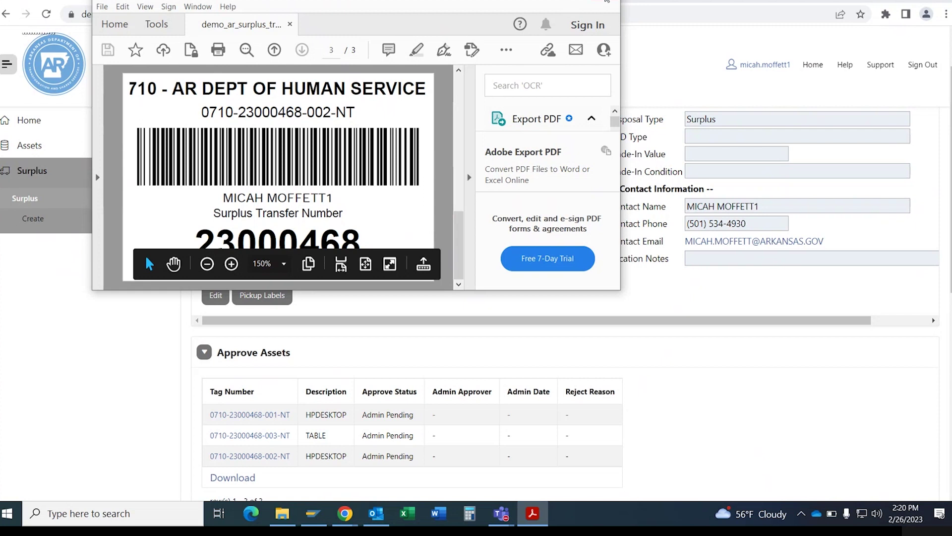
{"action": "left_click", "coordinate": [601, 2]}
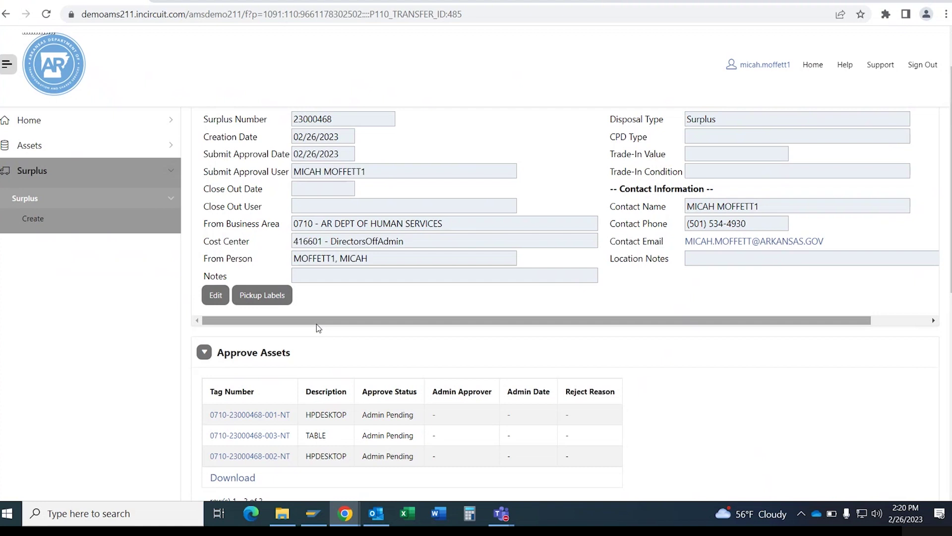
{"action": "scroll", "coordinate": [555, 389], "scroll_direction": "down", "scroll_amount": 1}
{"action": "scroll", "coordinate": [556, 388], "scroll_direction": "down", "scroll_amount": 2}
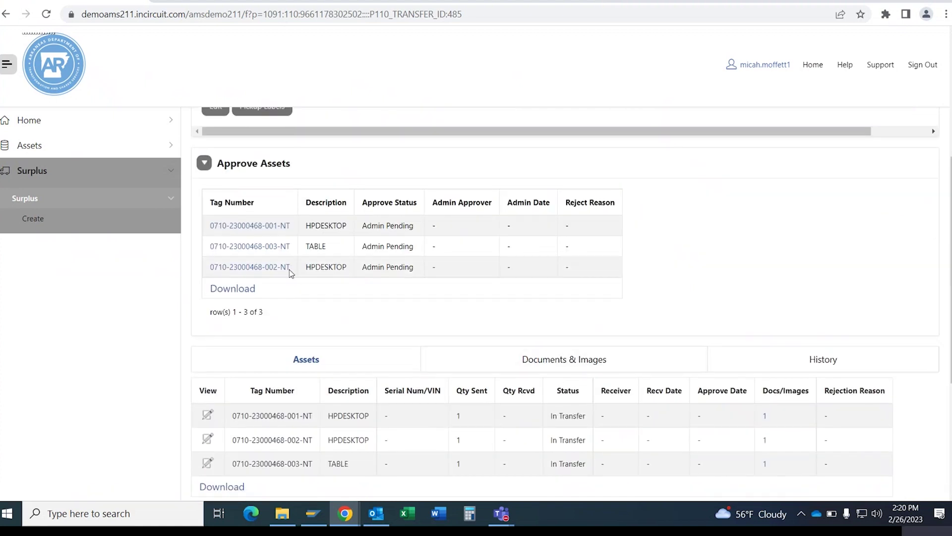
{"action": "left_click", "coordinate": [57, 174]}
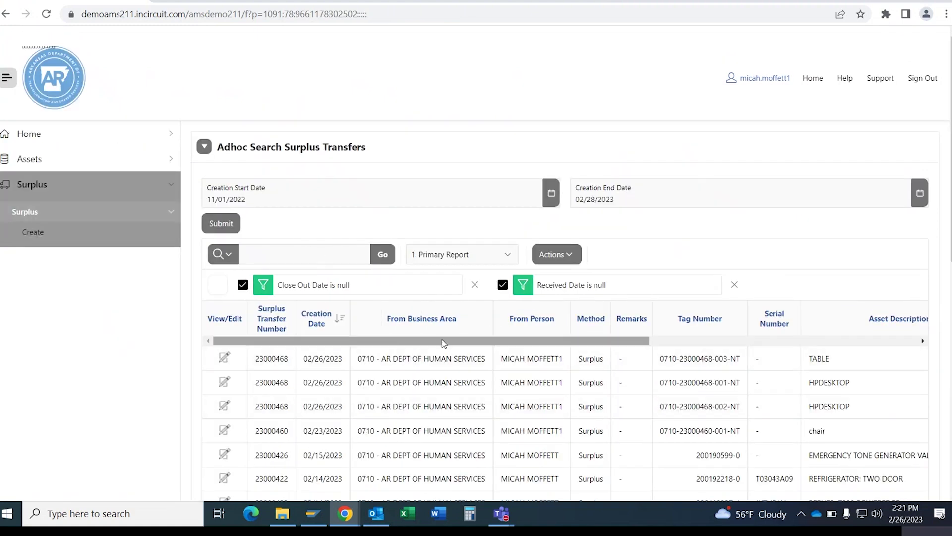
{"action": "left_click_drag", "start_coordinate": [442, 340], "coordinate": [464, 339]}
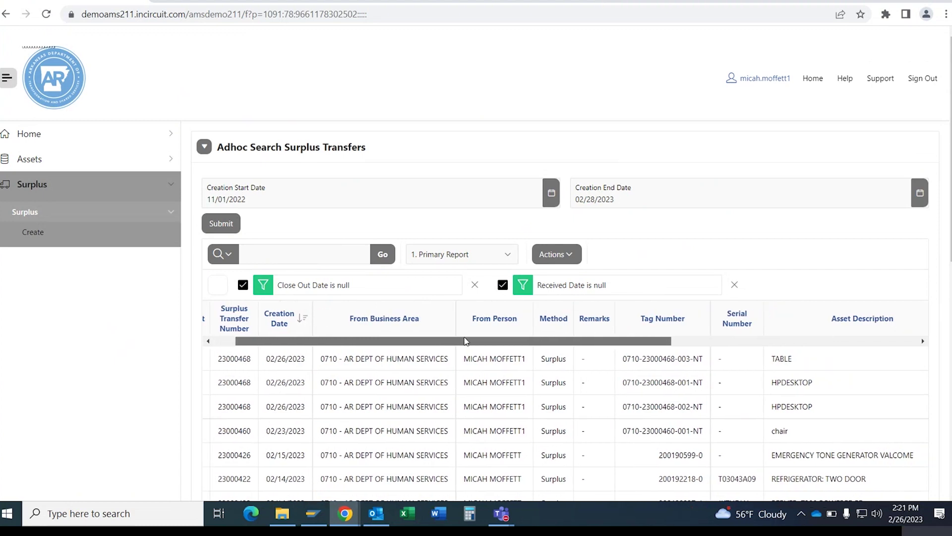
{"action": "left_click_drag", "start_coordinate": [465, 340], "coordinate": [694, 341]}
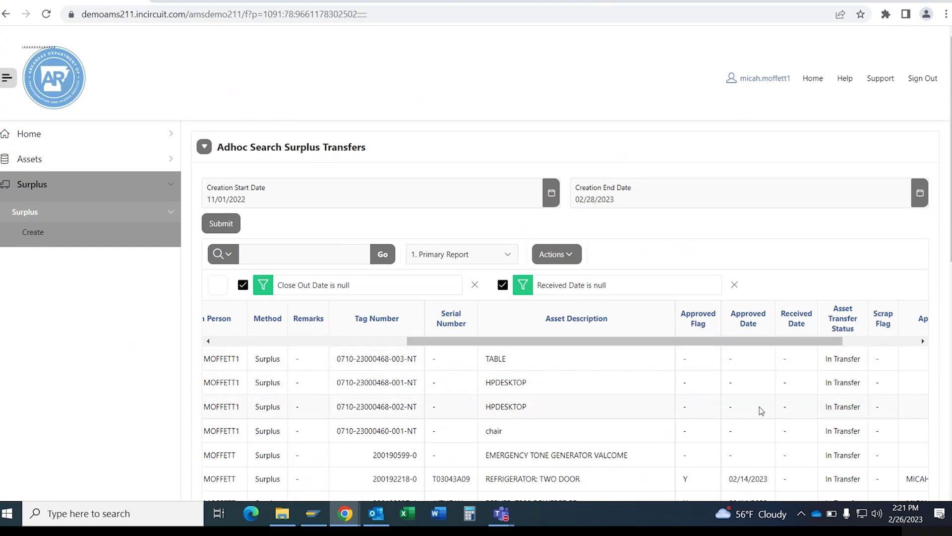
{"action": "scroll", "coordinate": [760, 407], "scroll_direction": "down", "scroll_amount": 3}
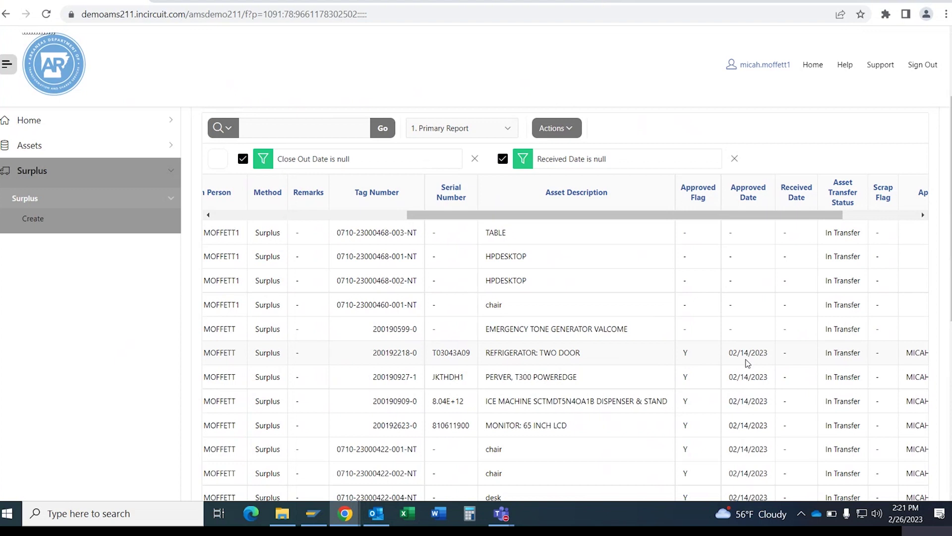
{"action": "left_click", "coordinate": [921, 215]}
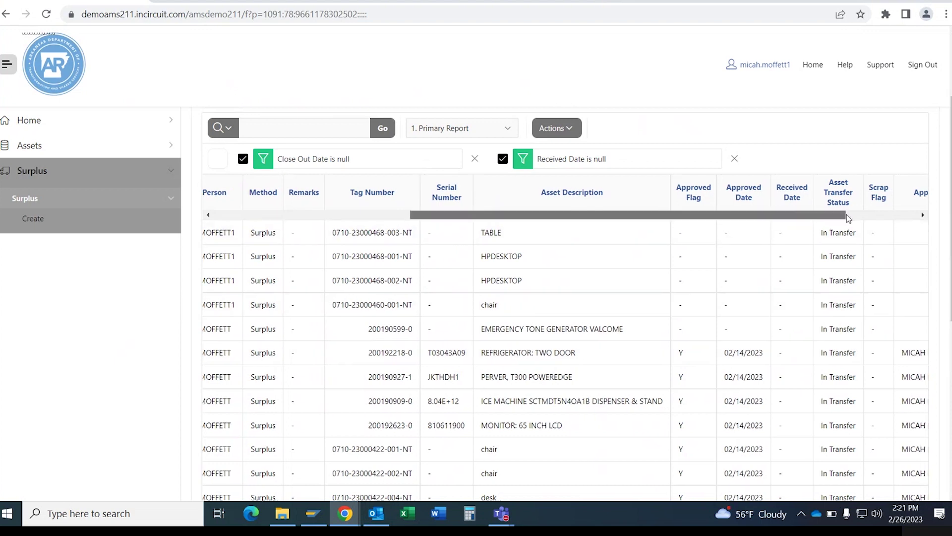
{"action": "left_click", "coordinate": [922, 215]}
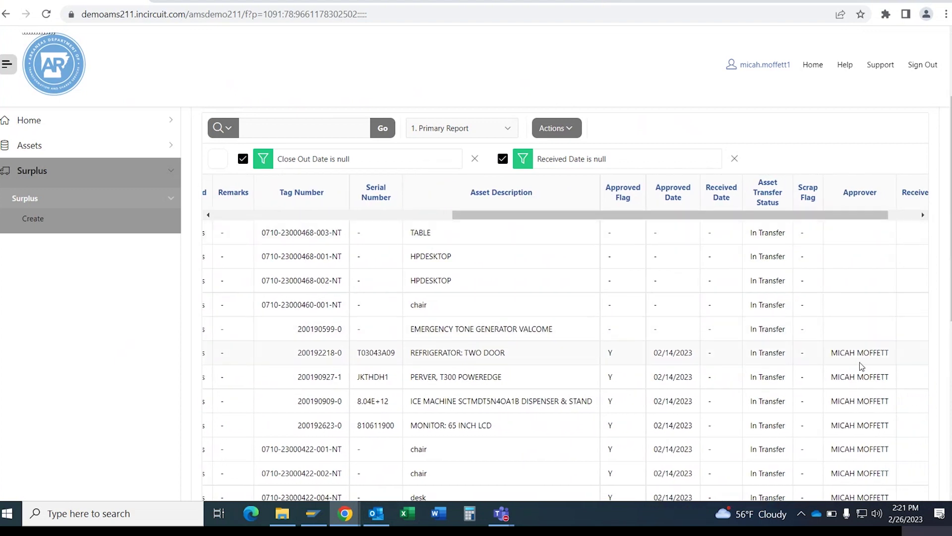